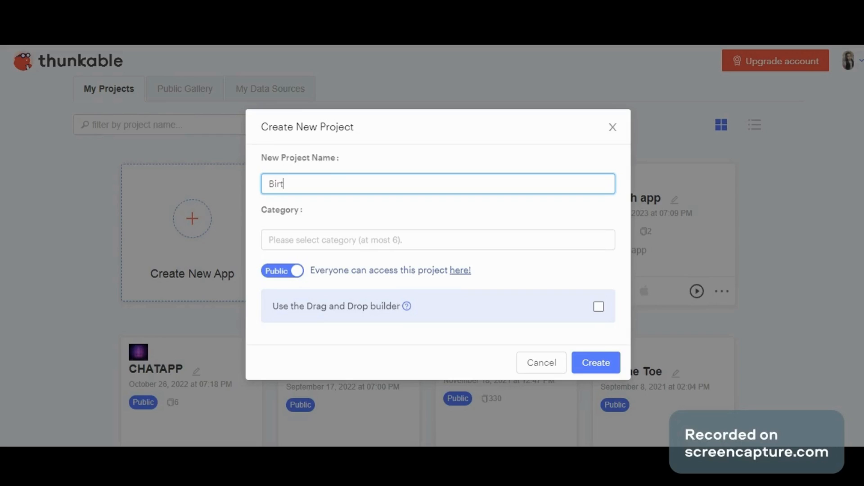
Create a public project named Birthday Organizer in the Entertainment category and open it
{"action": "type", "text": "hday Organizer"}
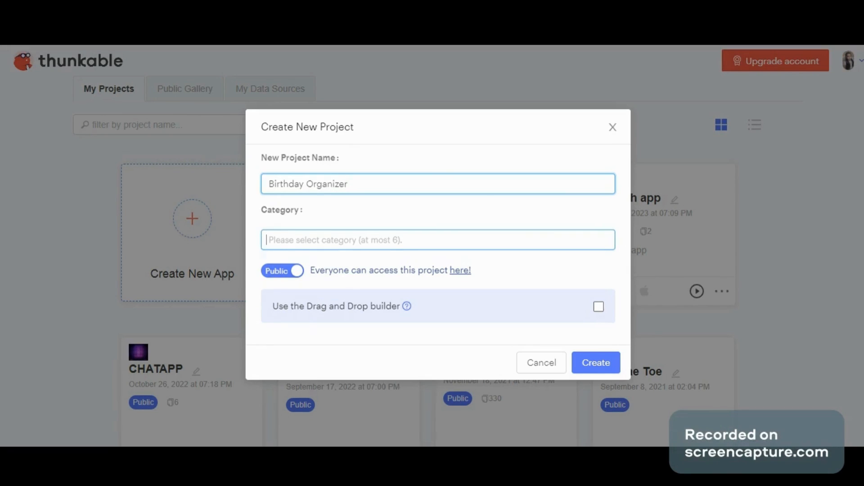
{"action": "left_click", "coordinate": [266, 240]}
{"action": "scroll", "coordinate": [328, 323], "scroll_direction": "down", "scroll_amount": 1}
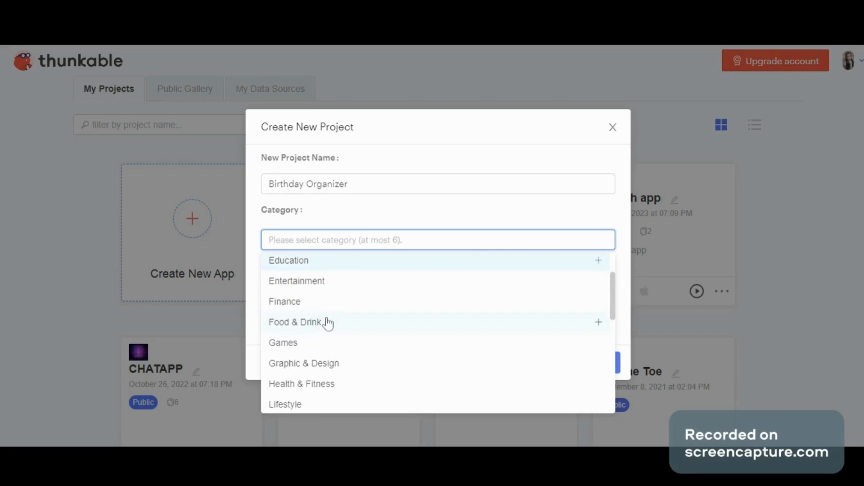
{"action": "left_click", "coordinate": [347, 283]}
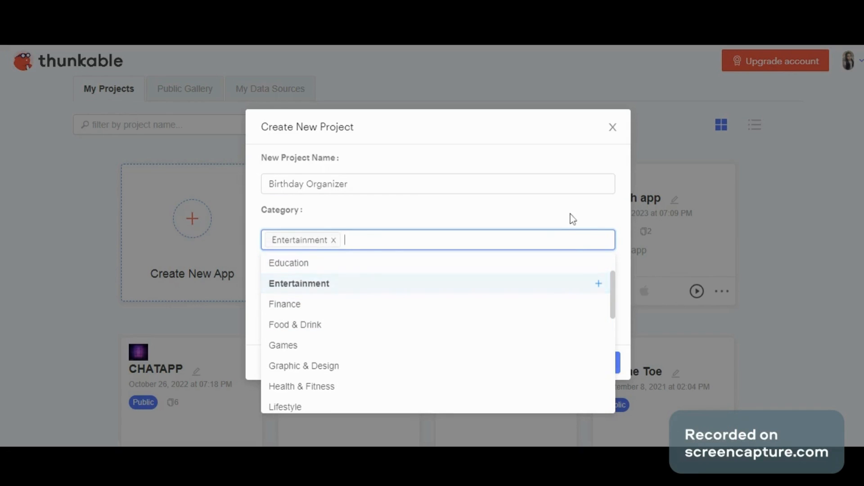
{"action": "left_click", "coordinate": [636, 320]}
{"action": "left_click", "coordinate": [608, 366]}
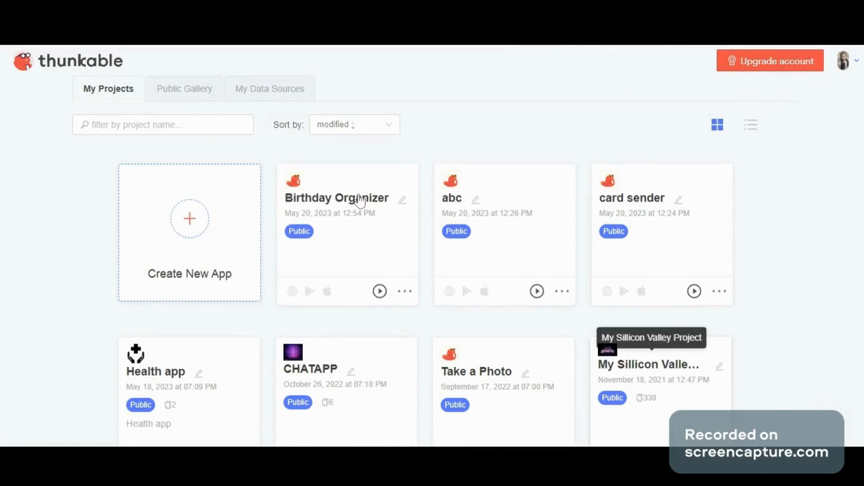
{"action": "left_click", "coordinate": [349, 198]}
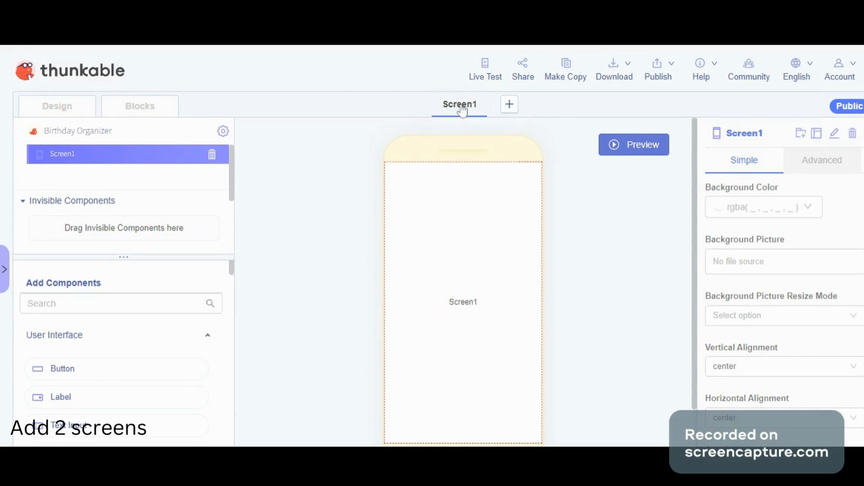
Add a second screen to the project and rename Screen1 as Welcome Screen
{"action": "left_click", "coordinate": [509, 104]}
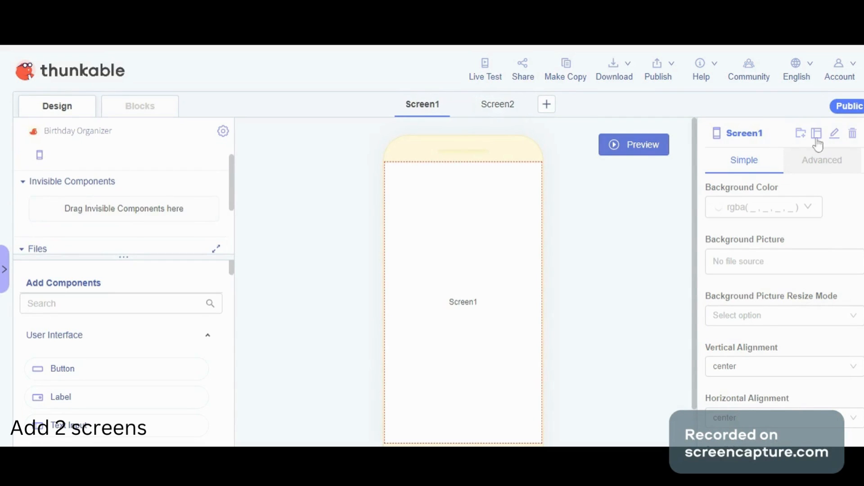
{"action": "left_click", "coordinate": [835, 133]}
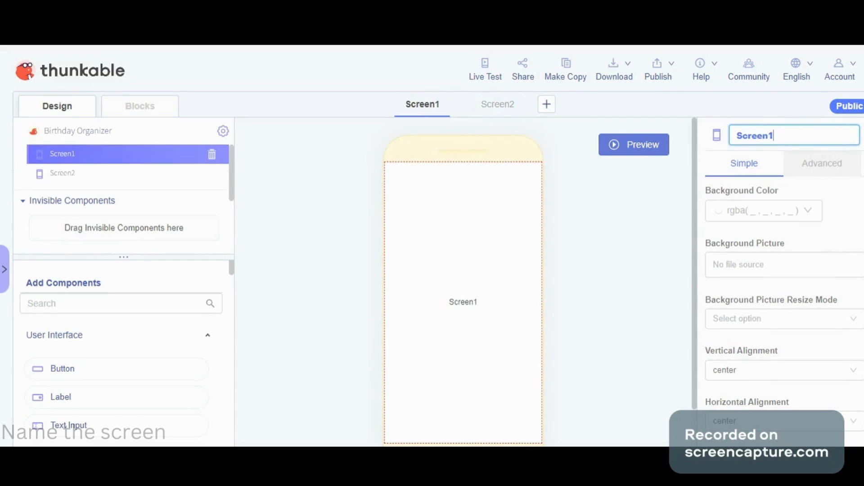
{"action": "key", "text": "BackSpace"}
{"action": "key", "text": "BackSpace"}
{"action": "key", "text": "BackSpace"}
{"action": "key", "text": "BackSpace"}
{"action": "key", "text": "BackSpace"}
{"action": "key", "text": "BackSpace"}
{"action": "key", "text": "BackSpace"}
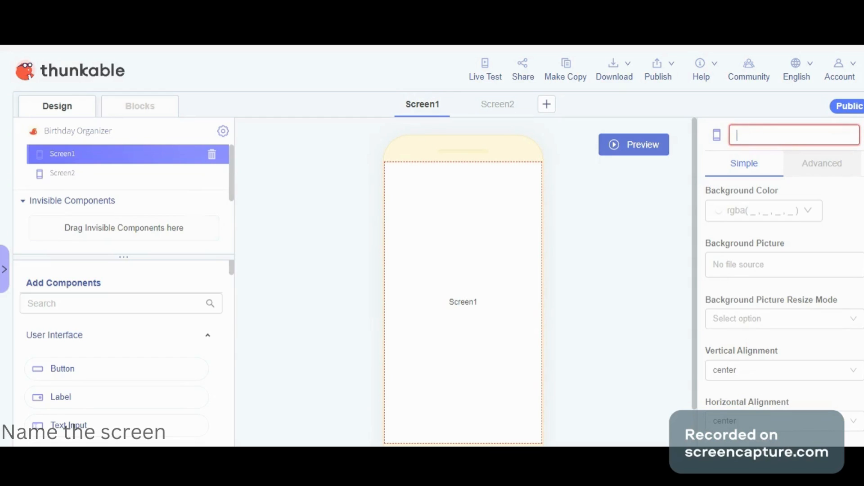
{"action": "type", "text": "Wel"}
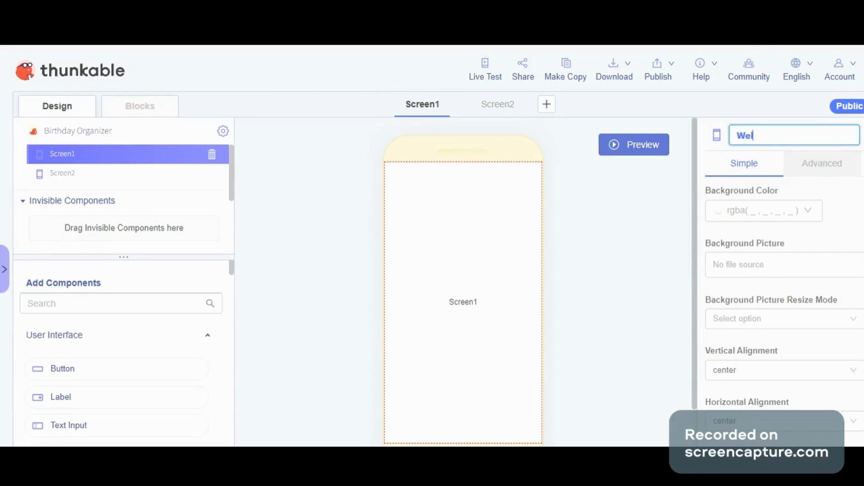
{"action": "type", "text": "come Screen"}
{"action": "left_click", "coordinate": [643, 212]}
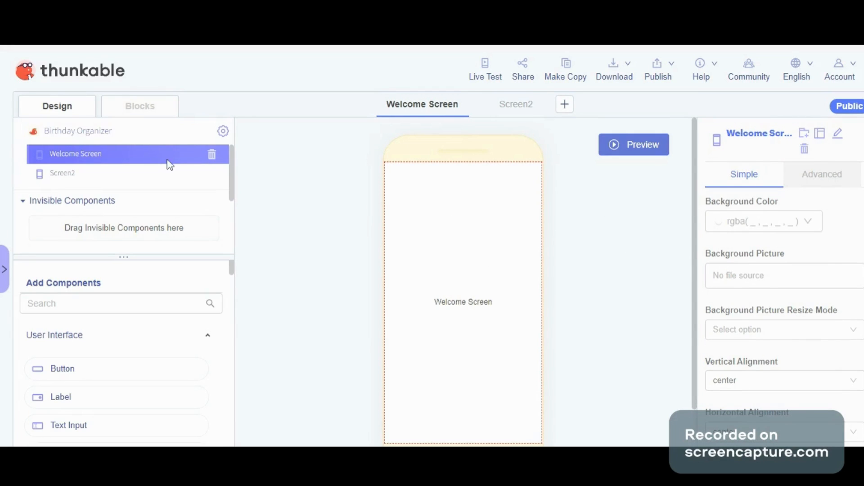
{"action": "left_click", "coordinate": [157, 176]}
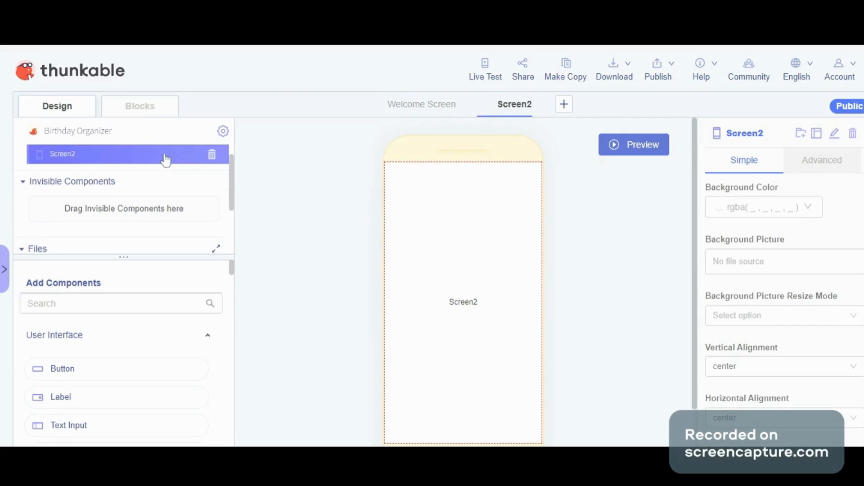
{"action": "left_click", "coordinate": [810, 208]}
{"action": "left_click", "coordinate": [655, 283]}
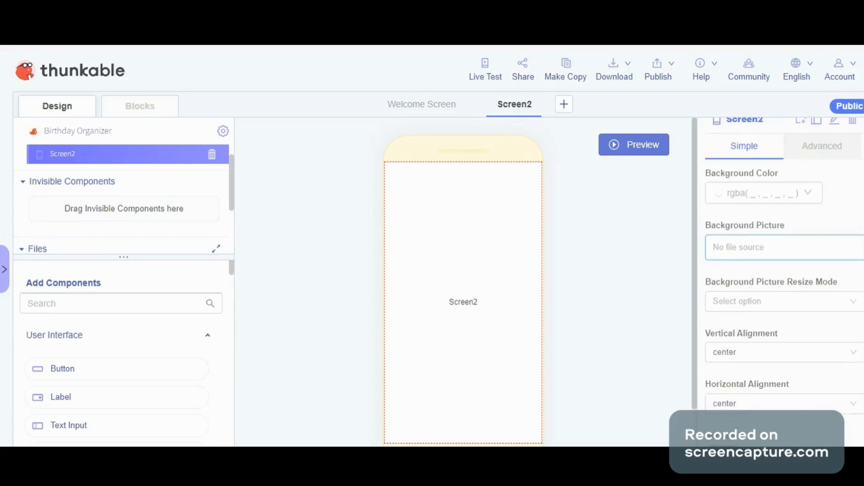
{"action": "scroll", "coordinate": [769, 250], "scroll_direction": "down", "scroll_amount": 2}
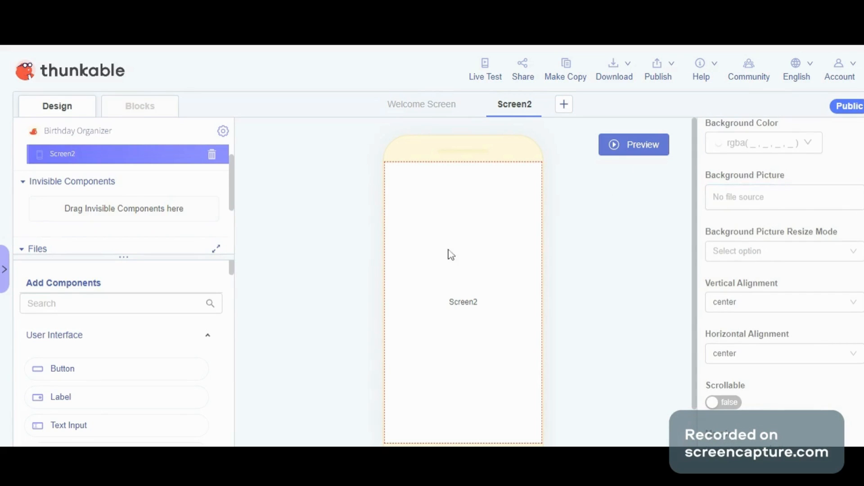
{"action": "scroll", "coordinate": [770, 242], "scroll_direction": "down", "scroll_amount": 1}
{"action": "scroll", "coordinate": [770, 243], "scroll_direction": "up", "scroll_amount": 1}
Add a label to the Welcome Screen and set its bottom margin to 300 px
{"action": "left_click_drag", "start_coordinate": [92, 402], "coordinate": [106, 155]}
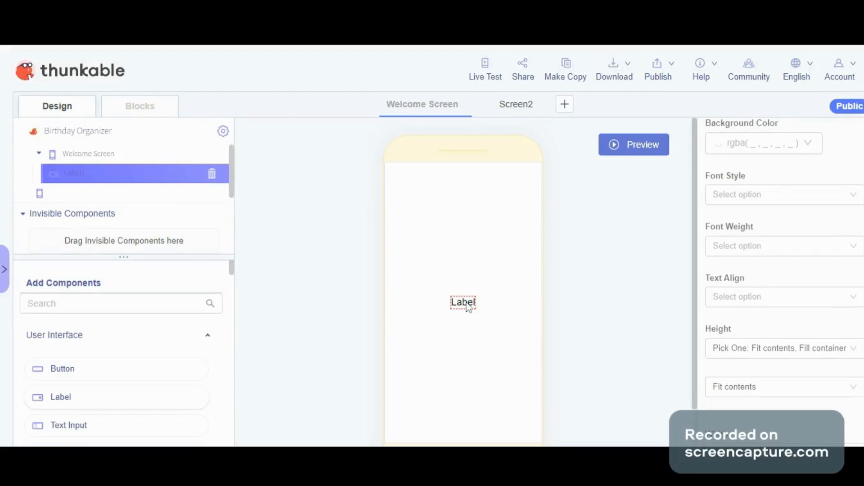
{"action": "scroll", "coordinate": [801, 257], "scroll_direction": "down", "scroll_amount": 7}
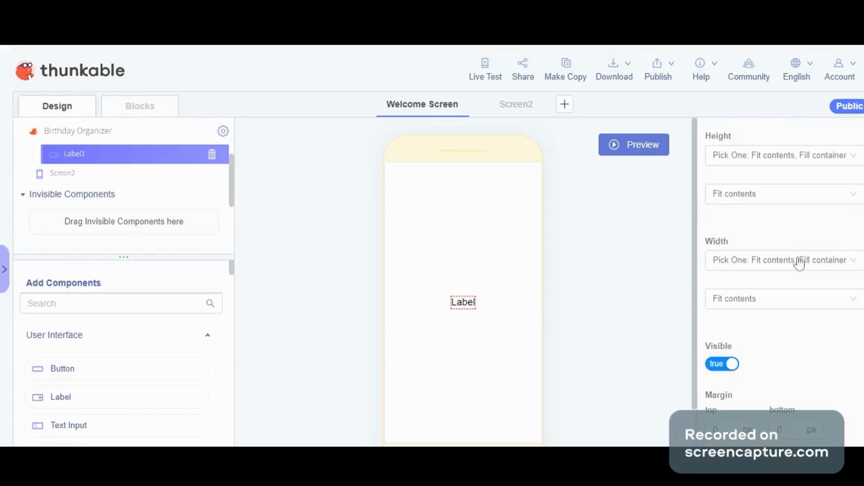
{"action": "left_click", "coordinate": [780, 301]}
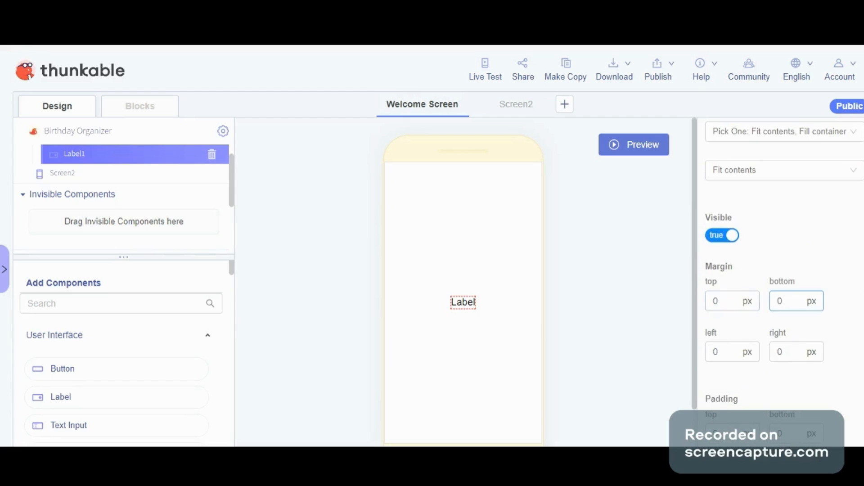
{"action": "double_click", "coordinate": [779, 301]}
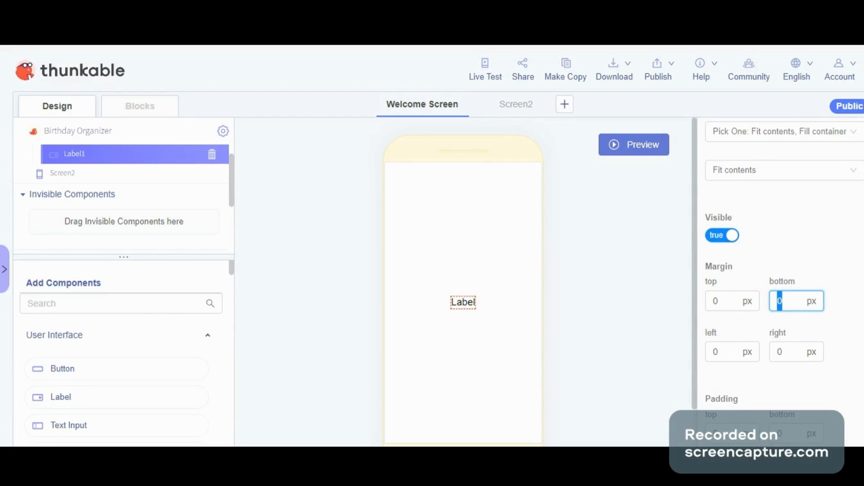
{"action": "type", "text": "300"}
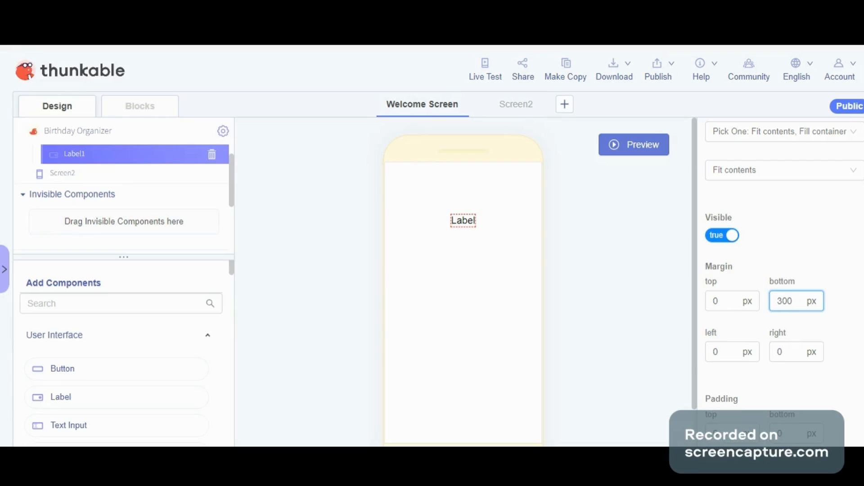
Try bottom margins of 400 px and 500 px on the Welcome Screen label
{"action": "key", "text": "BackSpace"}
{"action": "key", "text": "BackSpace"}
{"action": "key", "text": "BackSpace"}
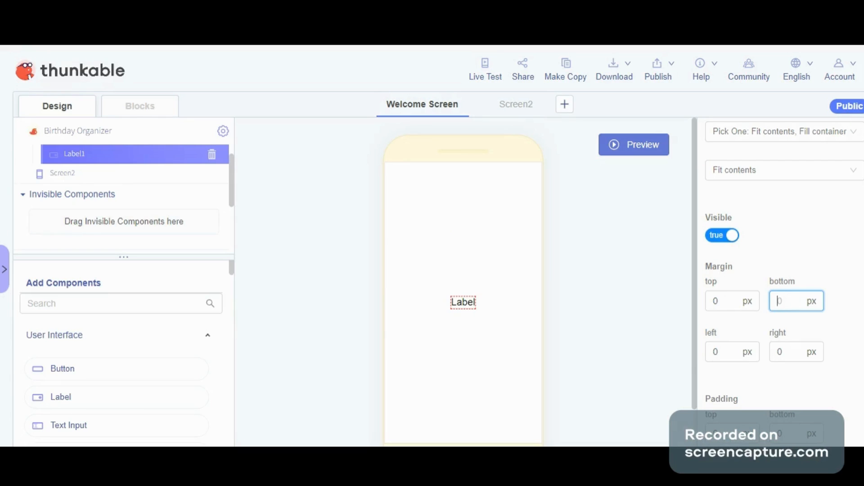
{"action": "type", "text": "400"}
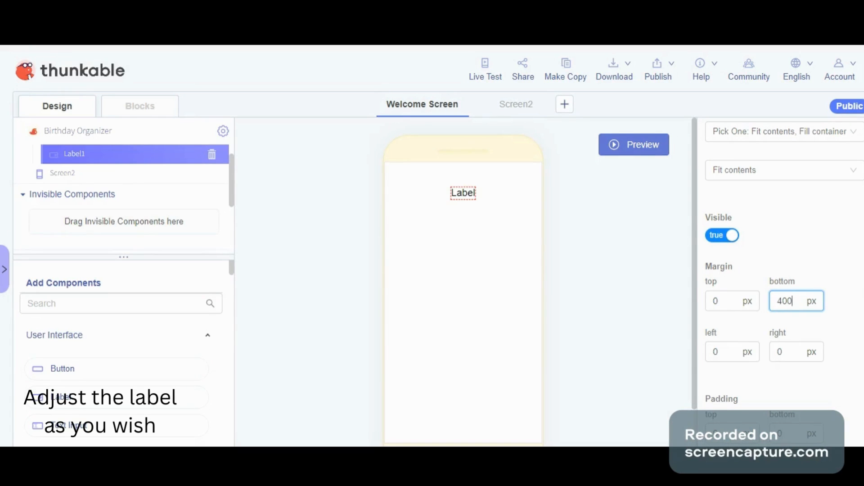
{"action": "key", "text": "BackSpace"}
{"action": "key", "text": "BackSpace"}
{"action": "key", "text": "BackSpace"}
{"action": "type", "text": "500"}
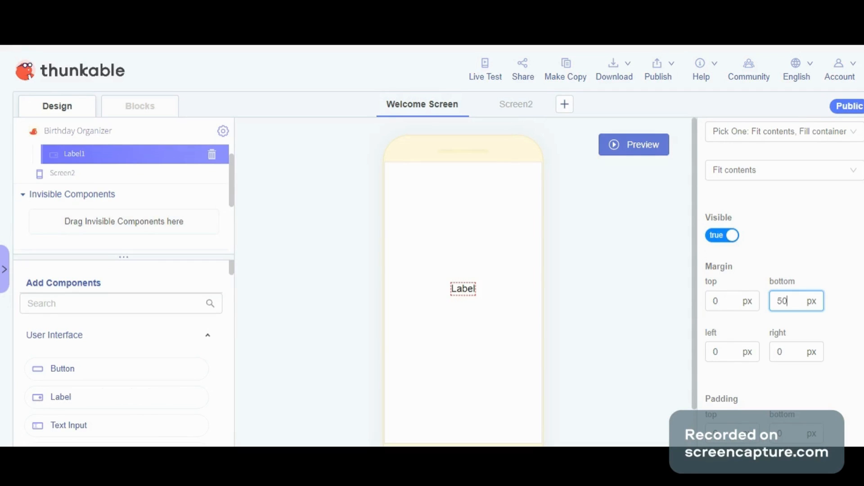
Set the Welcome Screen label's bottom margin to 455 px
{"action": "key", "text": "BackSpace"}
{"action": "key", "text": "BackSpace"}
{"action": "key", "text": "BackSpace"}
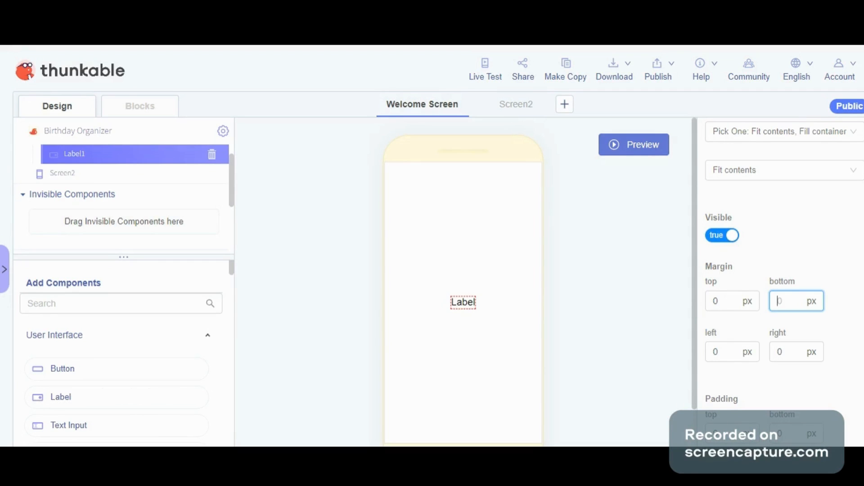
{"action": "type", "text": "455"}
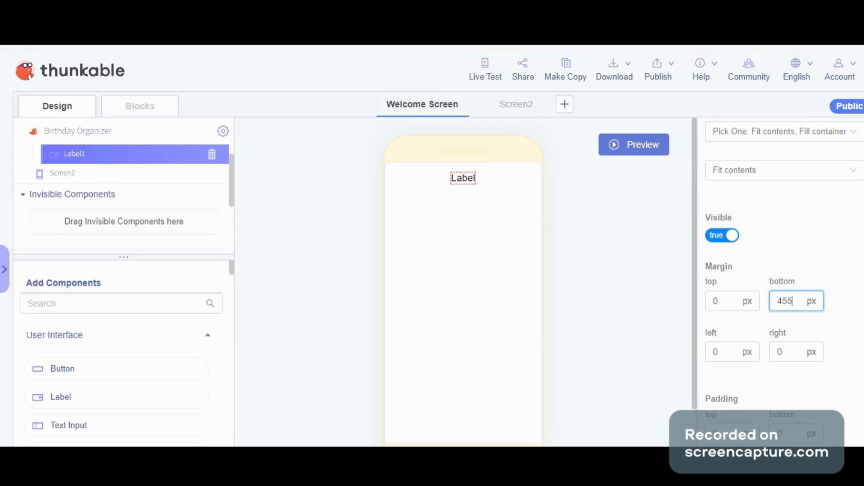
{"action": "left_click", "coordinate": [676, 318]}
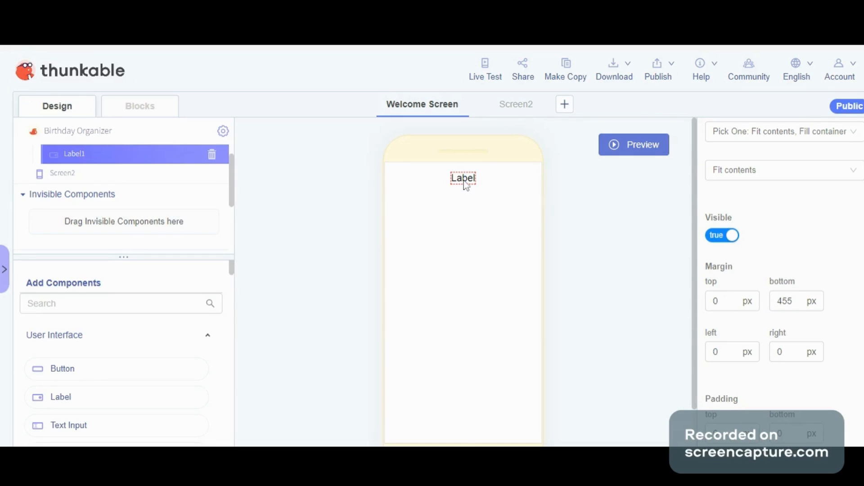
Replace the label's text with "Hello!! Welcome To The Birthday Oganizer"
{"action": "scroll", "coordinate": [828, 225], "scroll_direction": "up", "scroll_amount": 10}
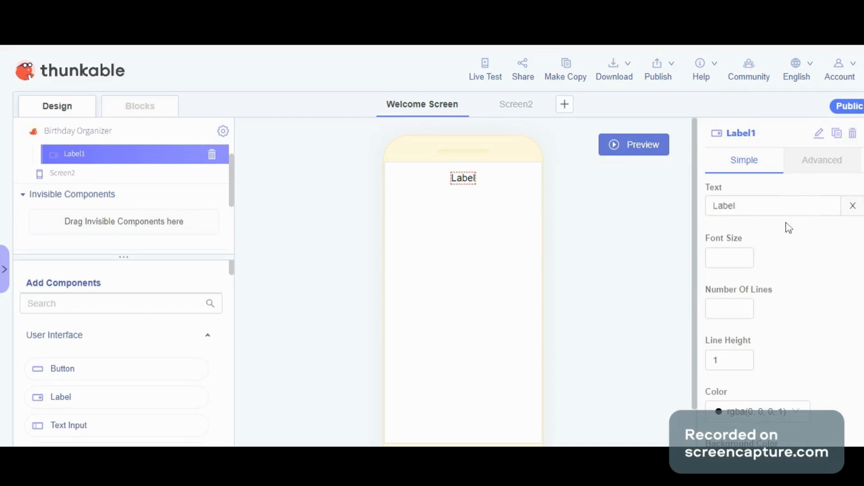
{"action": "left_click", "coordinate": [784, 206]}
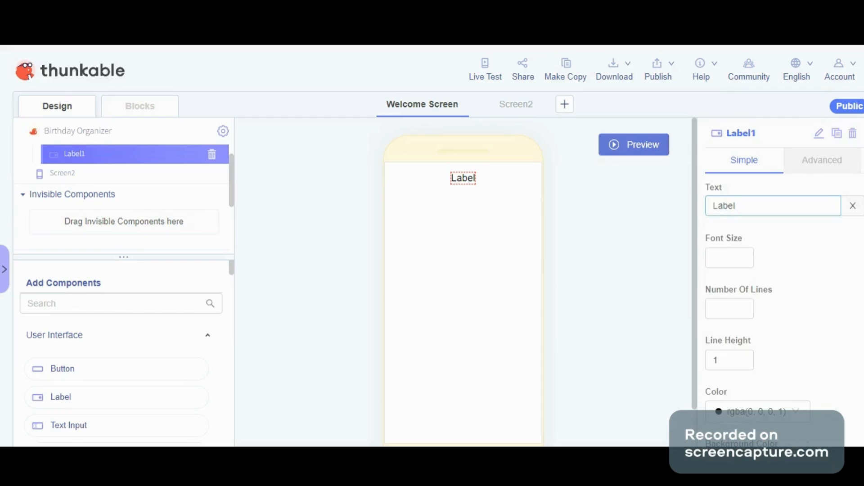
{"action": "key", "text": "ctrl+a"}
{"action": "key", "text": "BackSpace"}
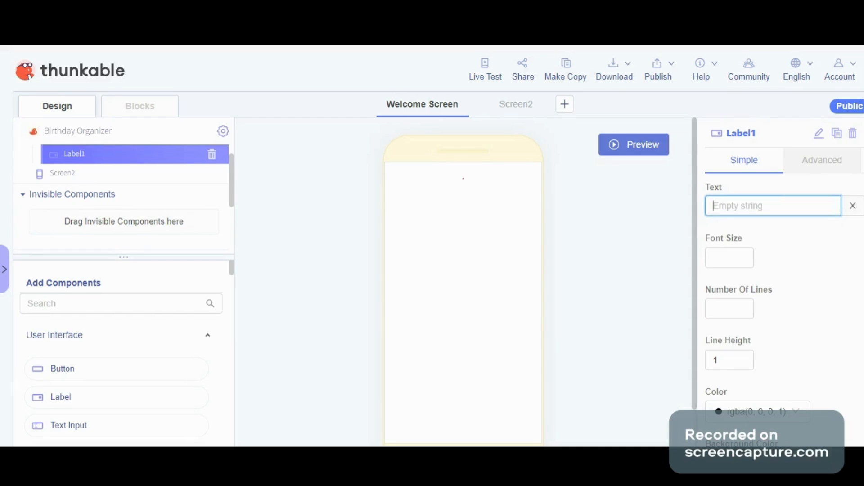
{"action": "type", "text": "Hello"}
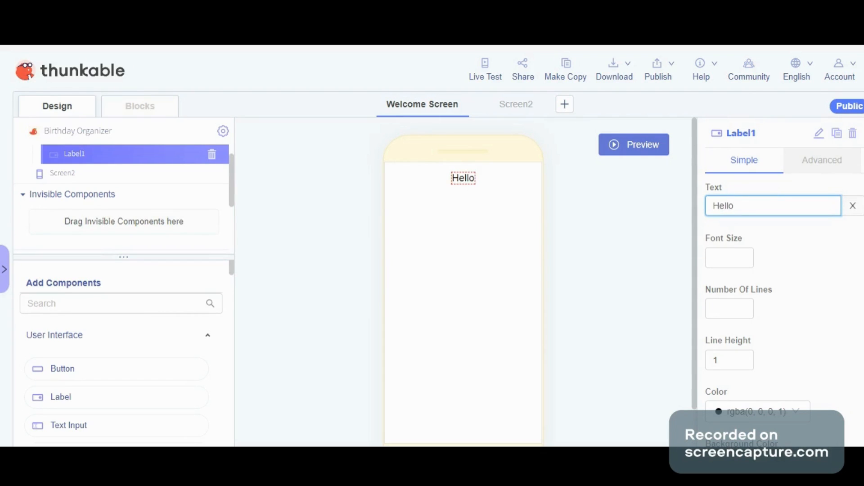
{"action": "type", "text": "!!"}
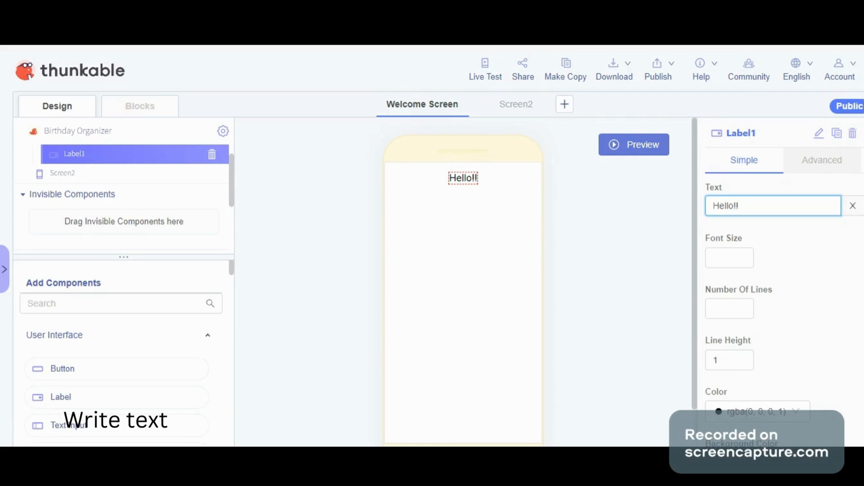
{"action": "type", "text": " Welcome "}
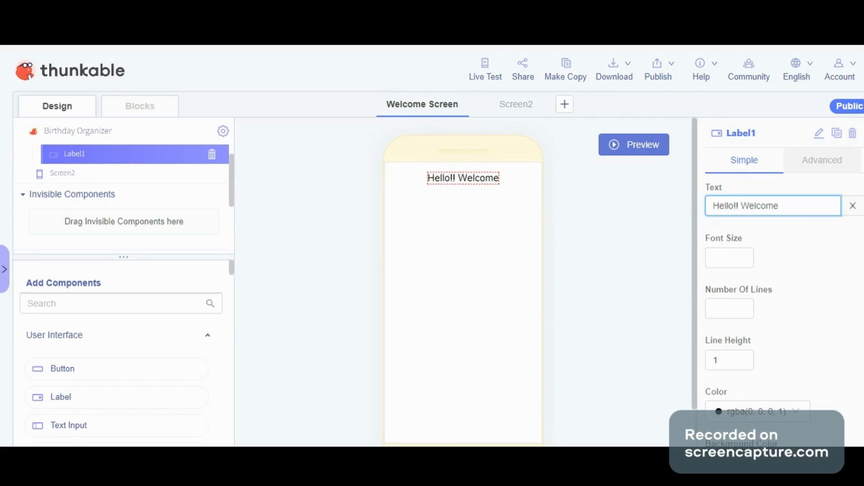
{"action": "type", "text": "To Th"}
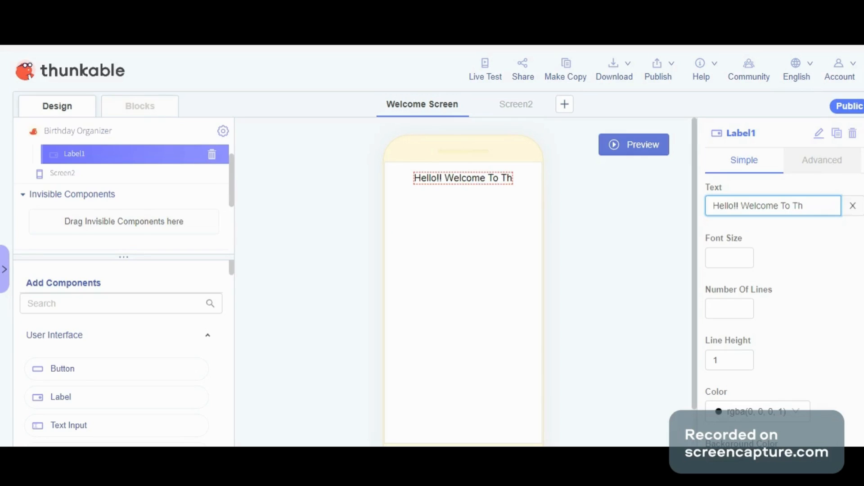
{"action": "type", "text": "e "}
{"action": "type", "text": "Bi"}
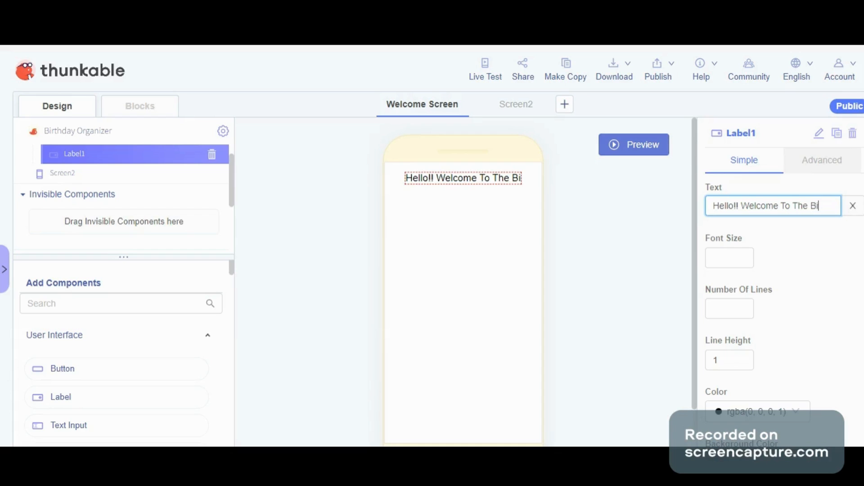
{"action": "type", "text": "rthday OR"}
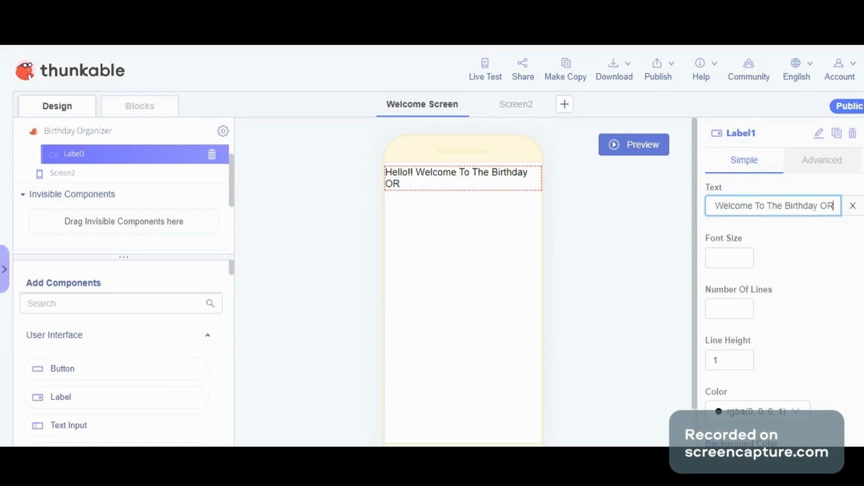
{"action": "key", "text": "BackSpace"}
{"action": "type", "text": "ga"}
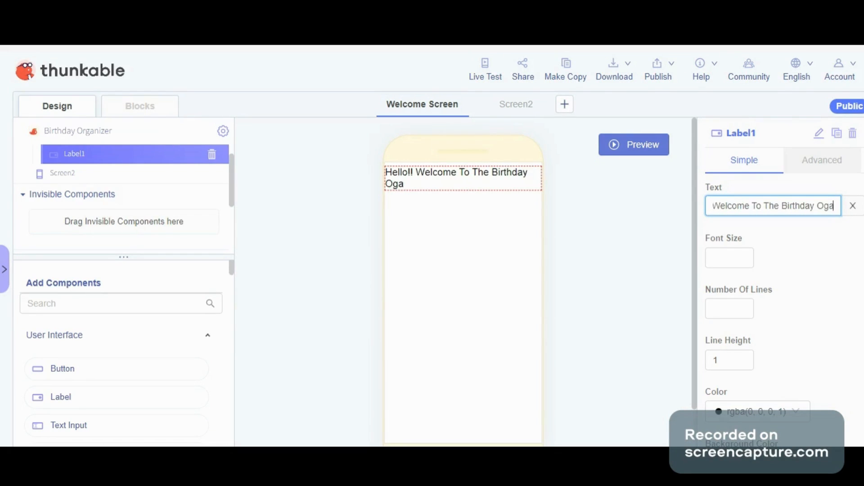
{"action": "type", "text": "nizer"}
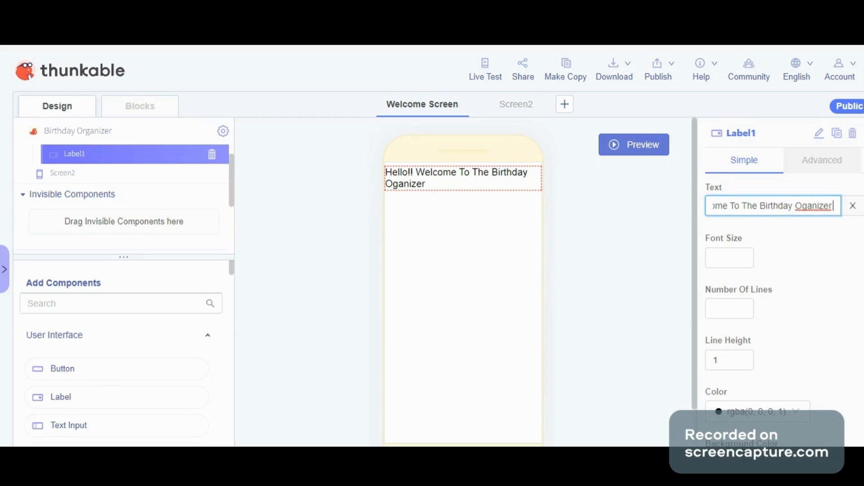
Extend the Welcome Screen label's text with ", Here you can create a list"
{"action": "type", "text": " Here"}
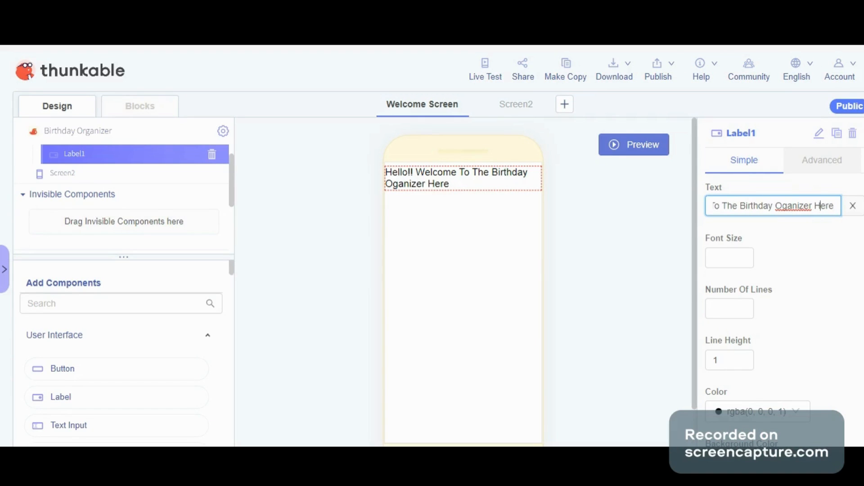
{"action": "type", "text": ","}
{"action": "key", "text": "BackSpace"}
{"action": "key", "text": "BackSpace"}
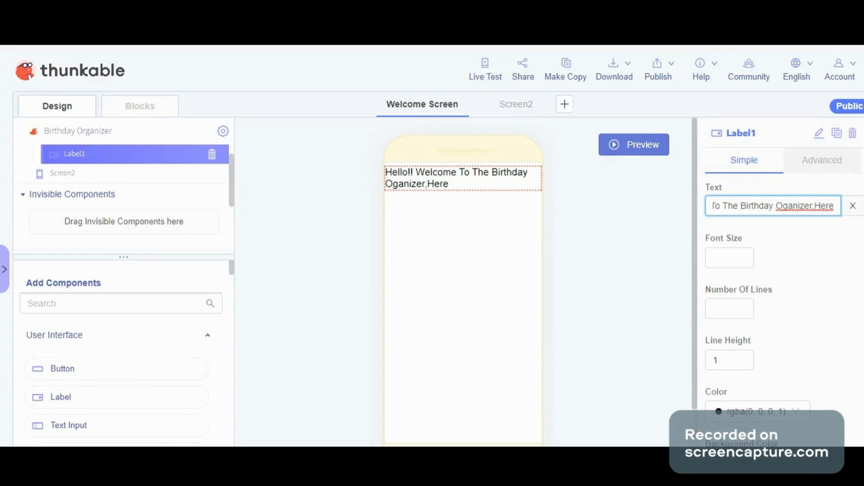
{"action": "key", "text": "End"}
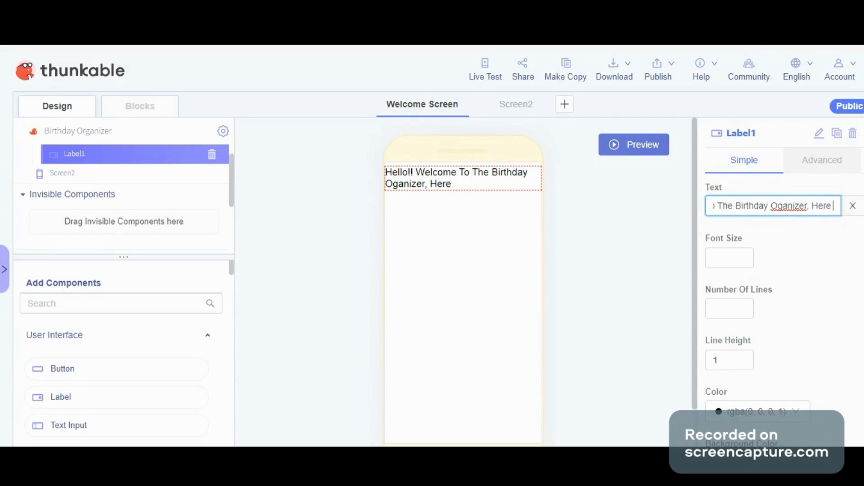
{"action": "type", "text": "you can"}
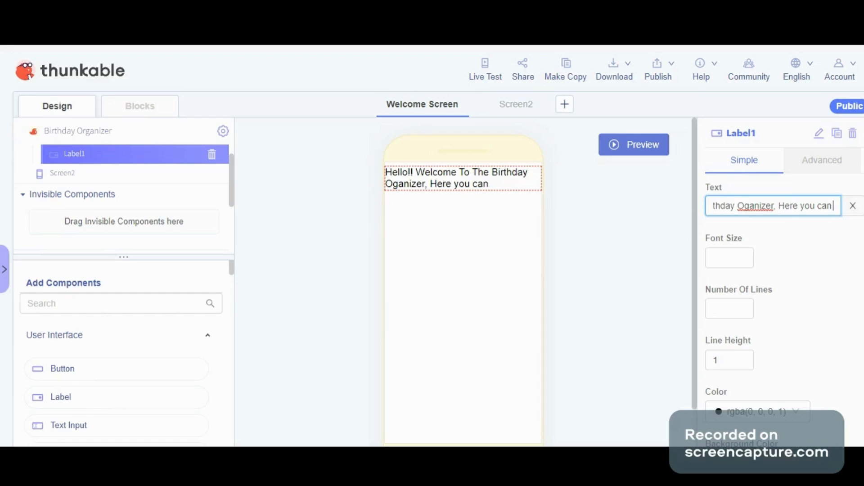
{"action": "type", "text": "add"}
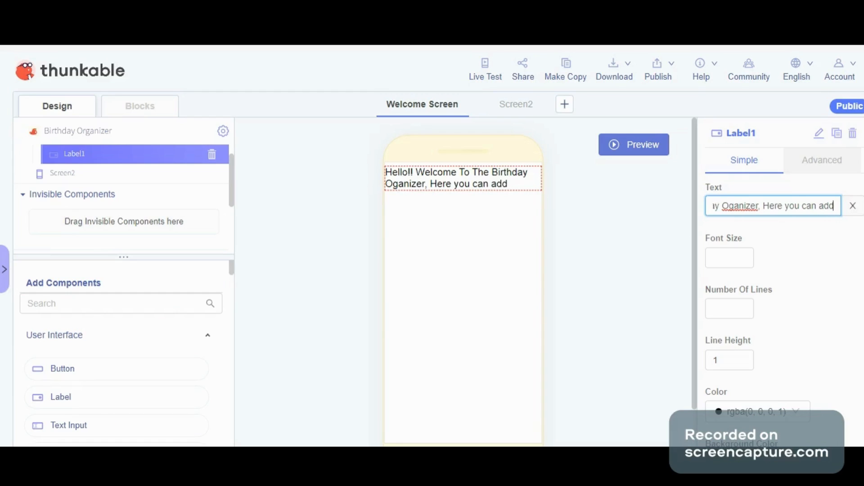
{"action": "key", "text": "BackSpace"}
{"action": "key", "text": "BackSpace"}
{"action": "key", "text": "BackSpace"}
{"action": "key", "text": "BackSpace"}
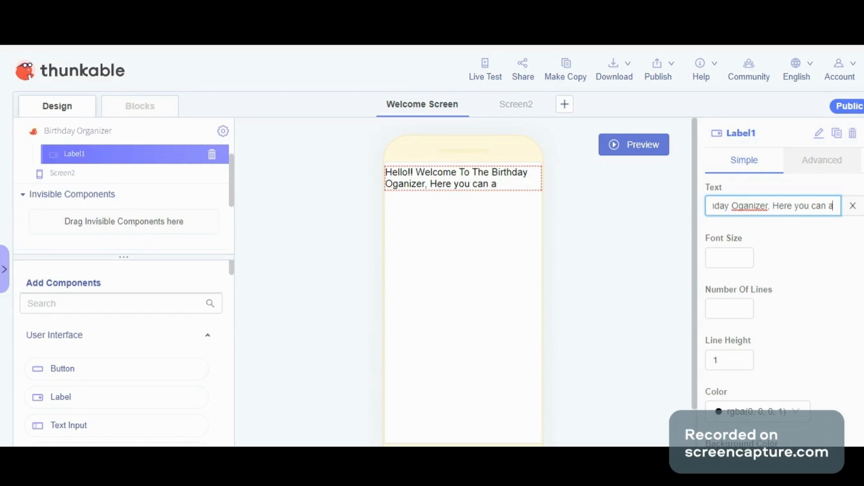
{"action": "type", "text": "creat"}
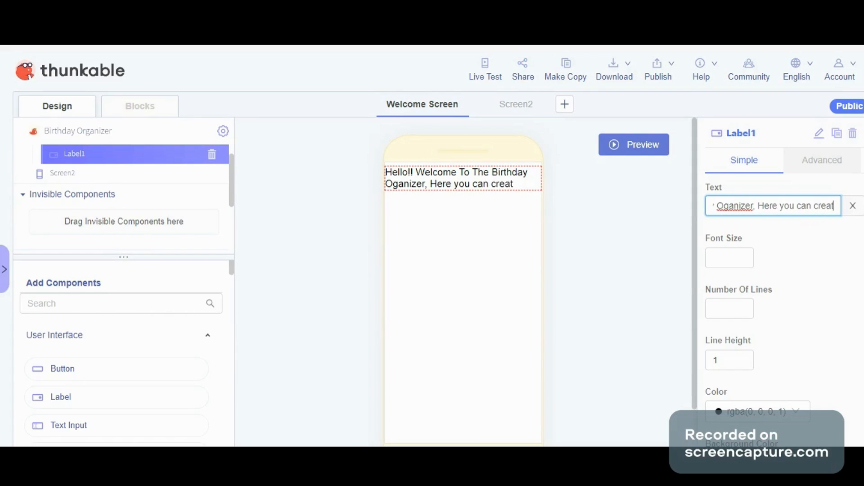
{"action": "type", "text": "e a list"}
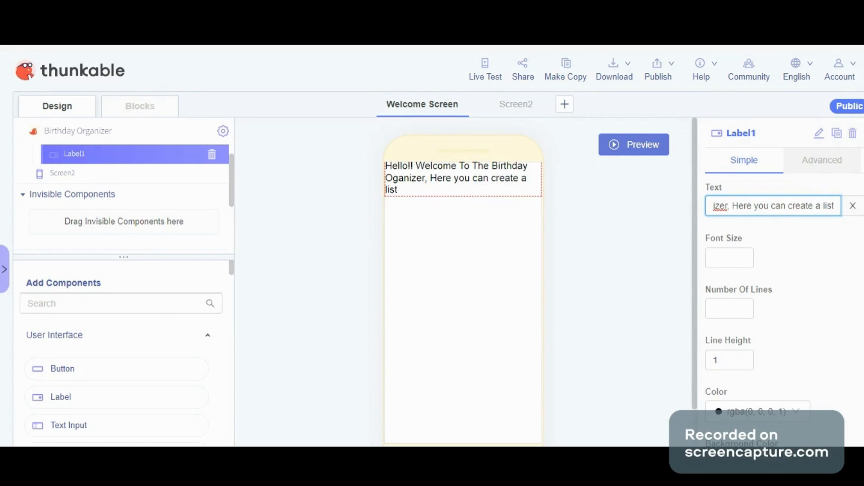
Reword the ending of the label's text to "create a list for party,"
{"action": "key", "text": "BackSpace"}
{"action": "key", "text": "BackSpace"}
{"action": "key", "text": "BackSpace"}
{"action": "key", "text": "BackSpace"}
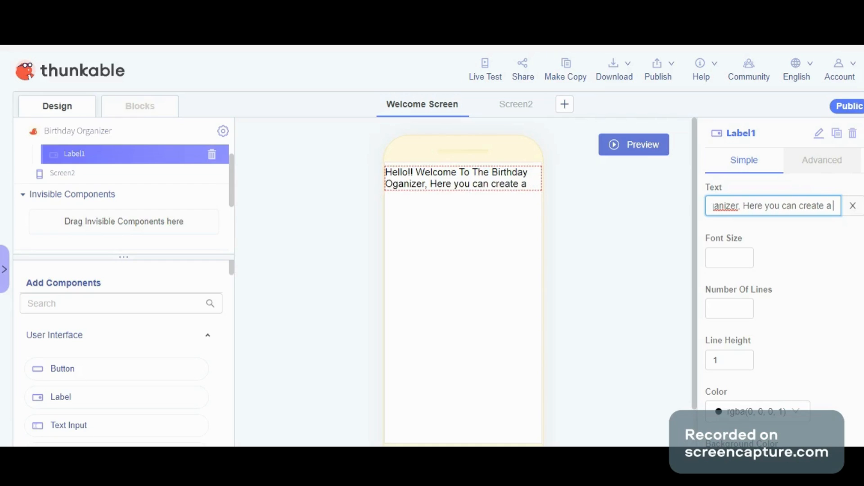
{"action": "type", "text": "party"}
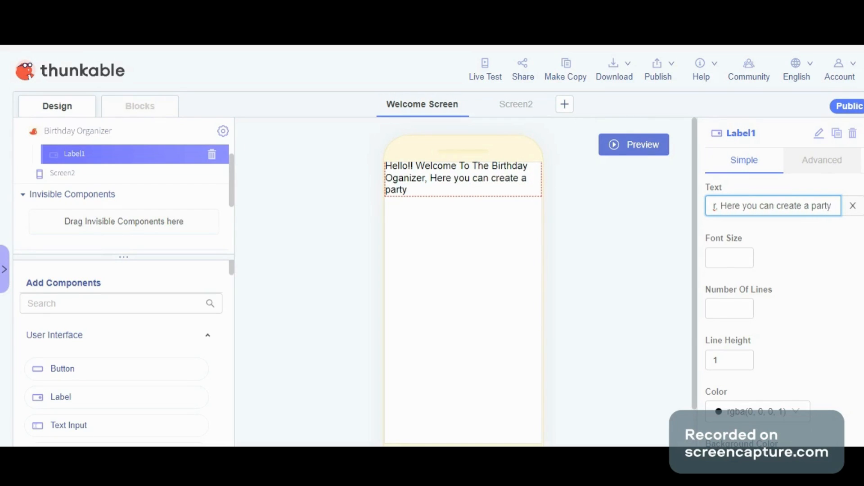
{"action": "key", "text": "BackSpace"}
{"action": "key", "text": "BackSpace"}
{"action": "key", "text": "BackSpace"}
{"action": "key", "text": "BackSpace"}
{"action": "key", "text": "BackSpace"}
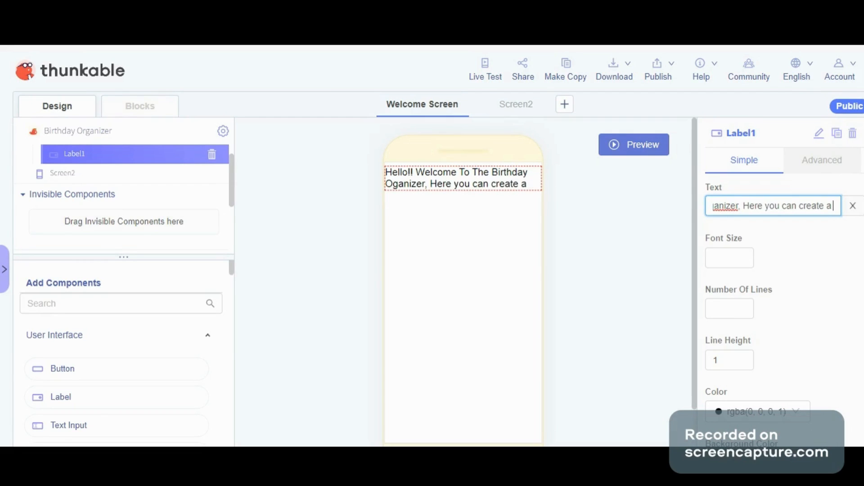
{"action": "type", "text": "list for"}
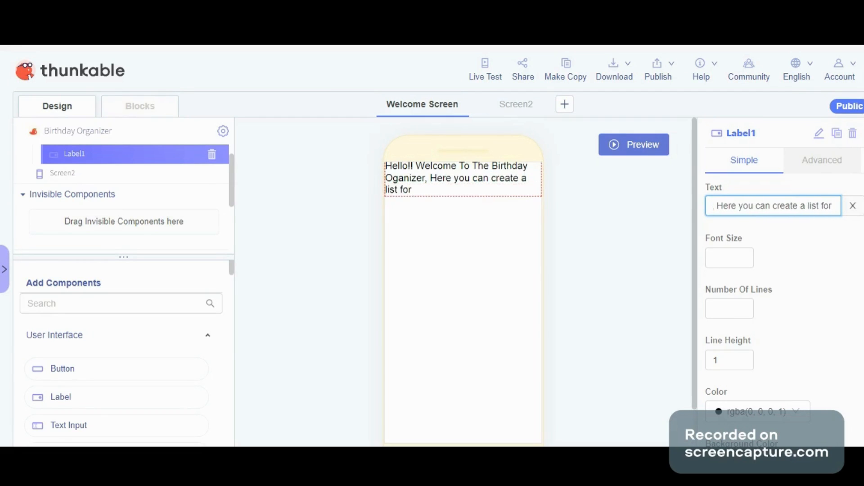
{"action": "type", "text": " party,"}
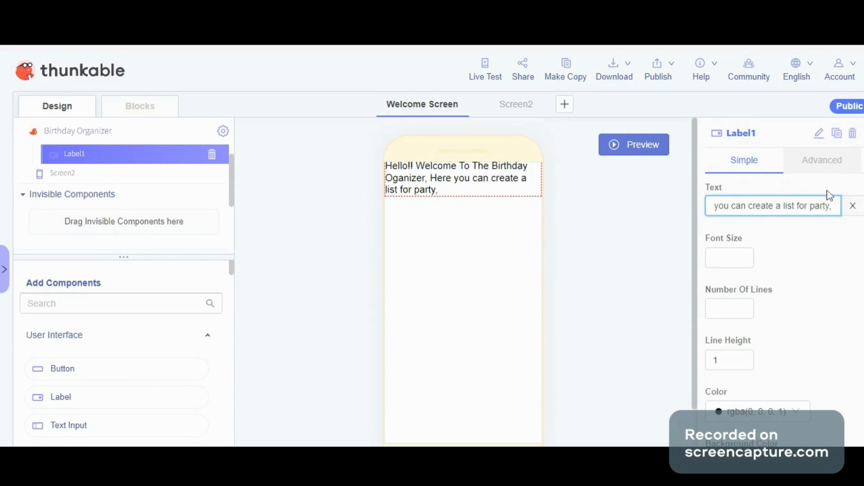
Continue the label's text with "play birthday songs,"
{"action": "type", "text": " ha"}
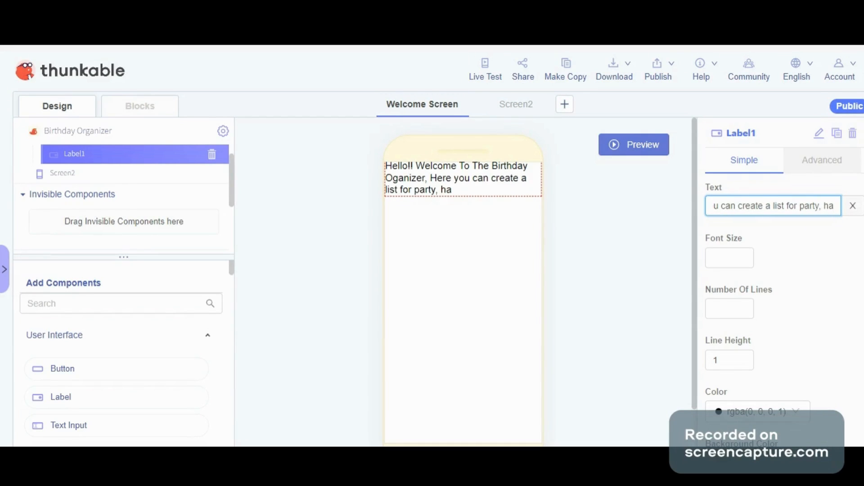
{"action": "key", "text": "BackSpace"}
{"action": "key", "text": "BackSpace"}
{"action": "type", "text": "play"}
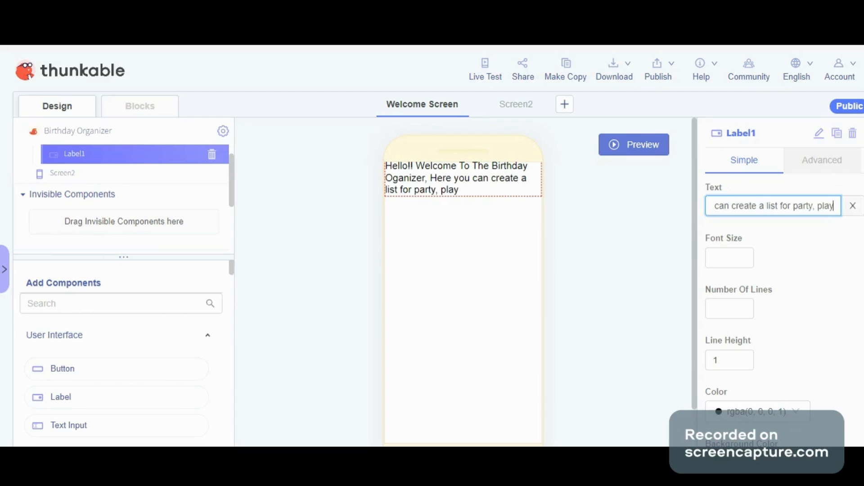
{"action": "type", "text": " birthda"}
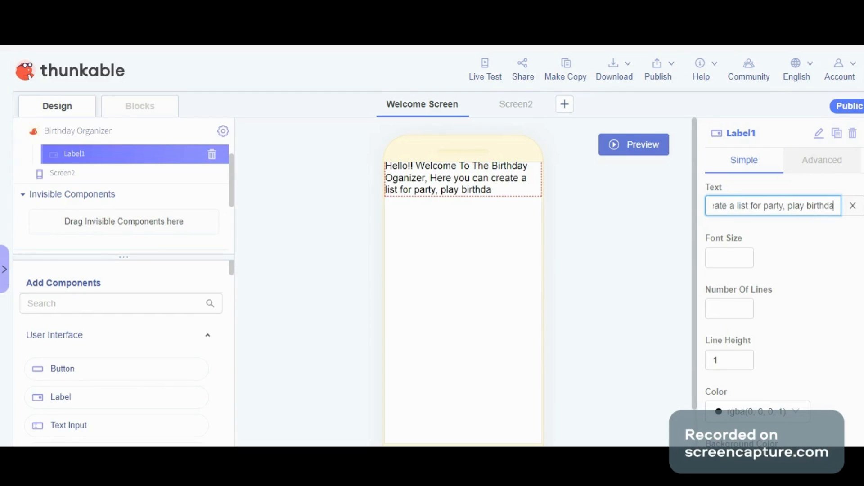
{"action": "type", "text": "y songs,"}
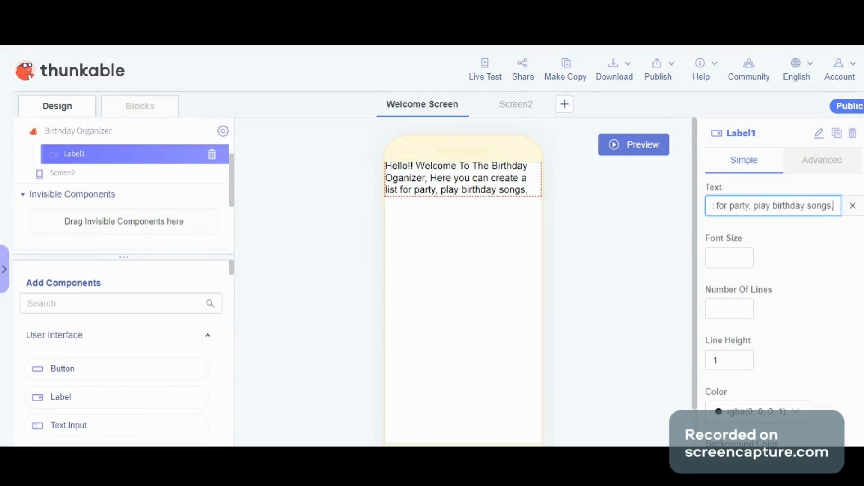
Remove the comma after "songs" and finish the label's text with "and send invitation cards for your birthday"
{"action": "key", "text": "BackSpace"}
{"action": "key", "text": "BackSpace"}
{"action": "type", "text": "and send"}
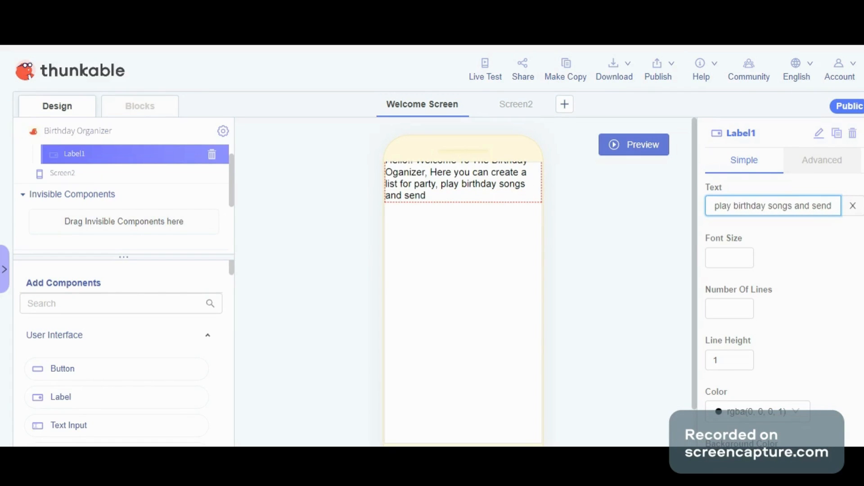
{"action": "type", "text": " invitat"}
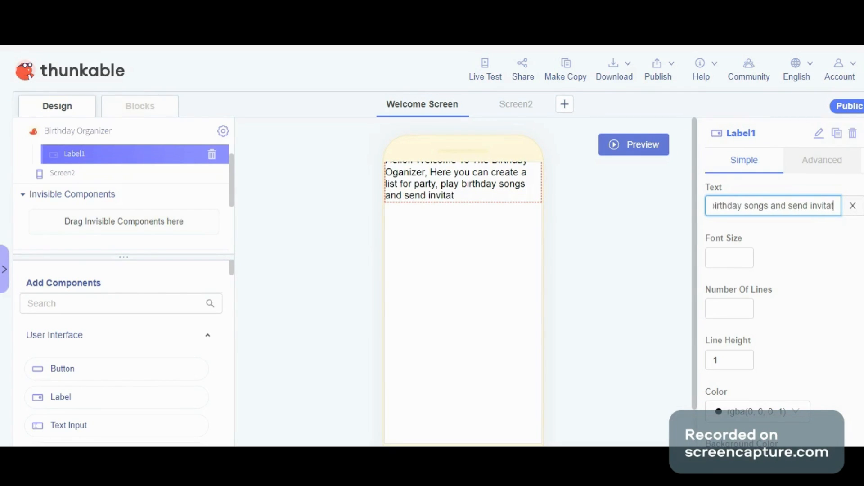
{"action": "type", "text": "ion card"}
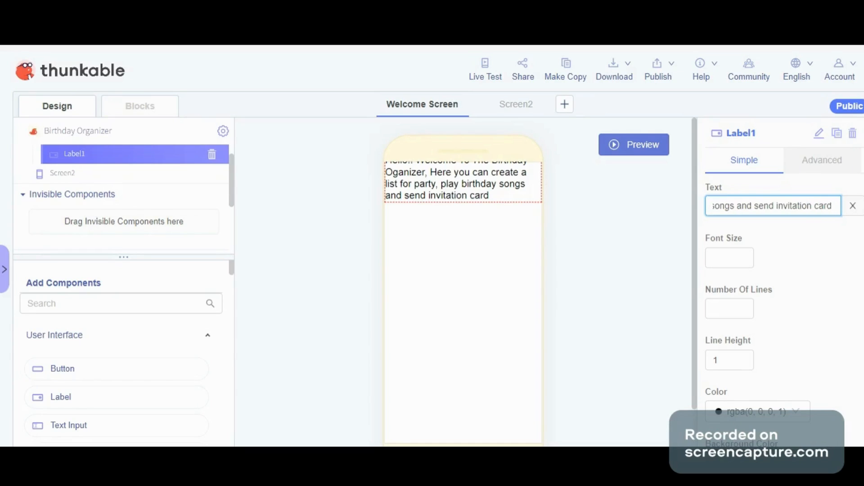
{"action": "type", "text": "s for you"}
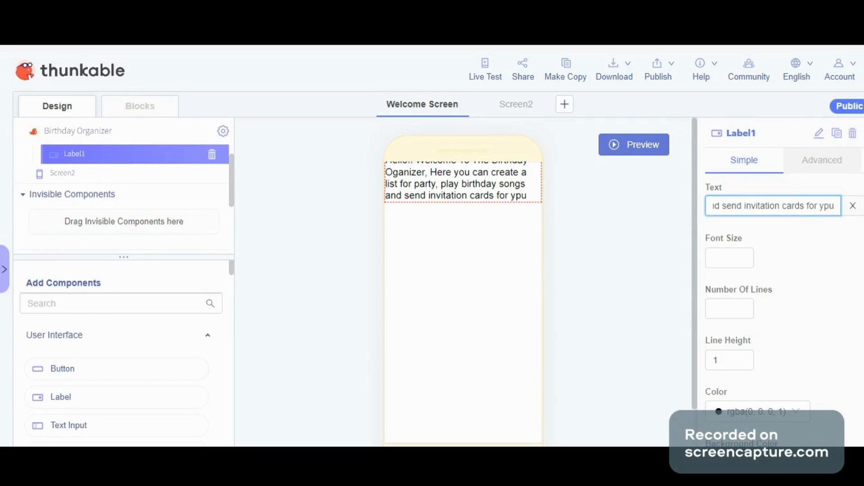
{"action": "key", "text": "BackSpace"}
{"action": "key", "text": "BackSpace"}
{"action": "type", "text": "our"}
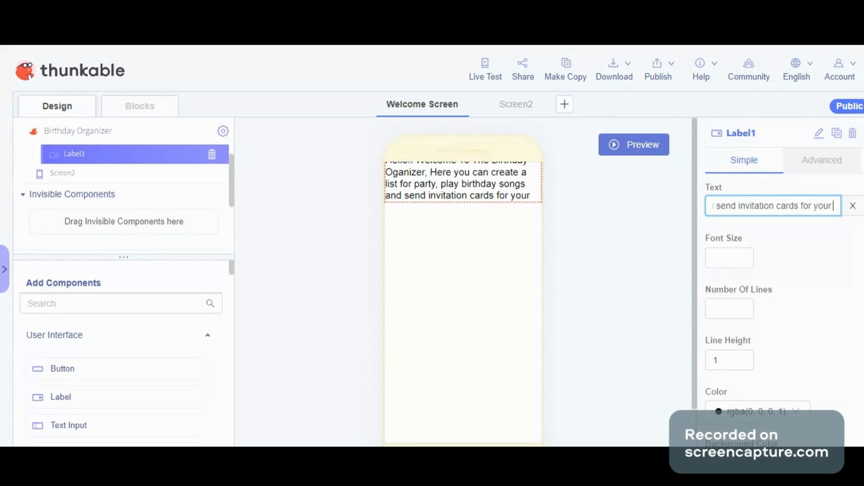
{"action": "type", "text": " birthday"}
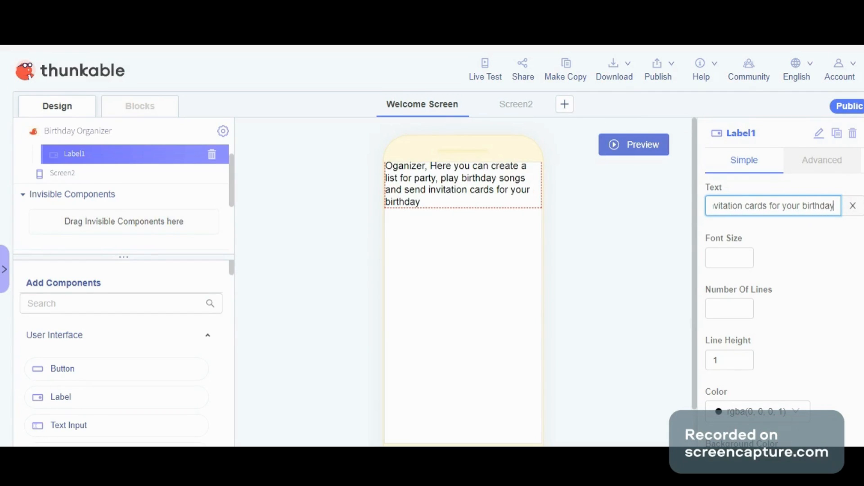
Try a bottom margin of 300 px on the Welcome Screen label and set it to 350 px
{"action": "scroll", "coordinate": [787, 270], "scroll_direction": "down", "scroll_amount": 10}
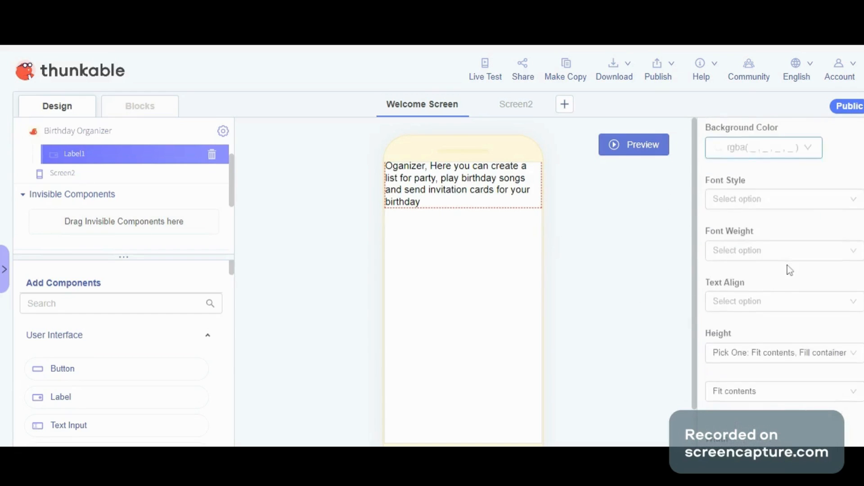
{"action": "scroll", "coordinate": [787, 267], "scroll_direction": "down", "scroll_amount": 5}
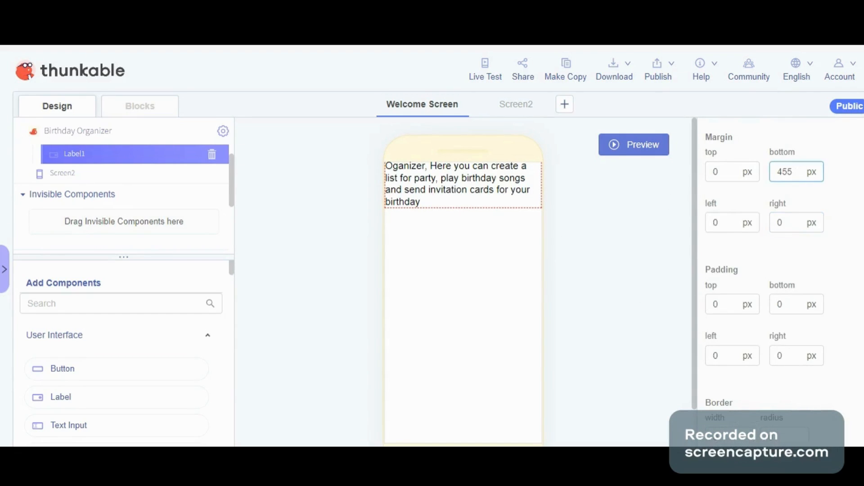
{"action": "double_click", "coordinate": [784, 171]}
{"action": "type", "text": "300"}
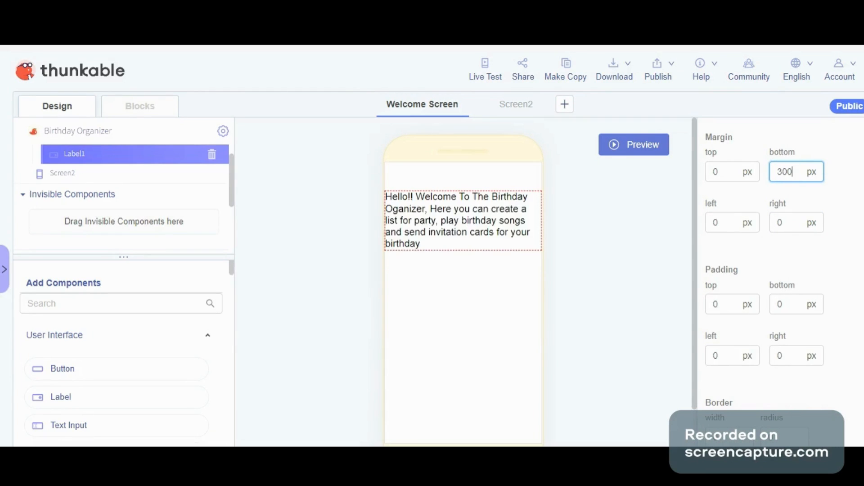
{"action": "key", "text": "BackSpace"}
{"action": "key", "text": "BackSpace"}
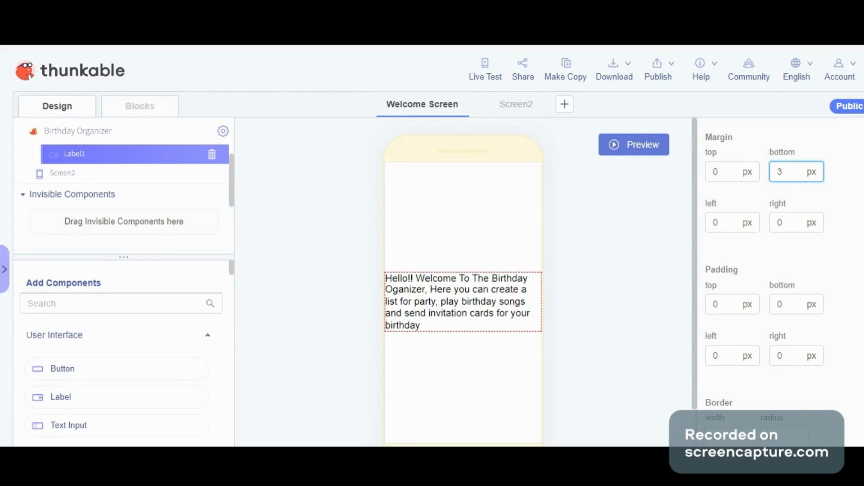
{"action": "type", "text": "509"}
{"action": "key", "text": "BackSpace"}
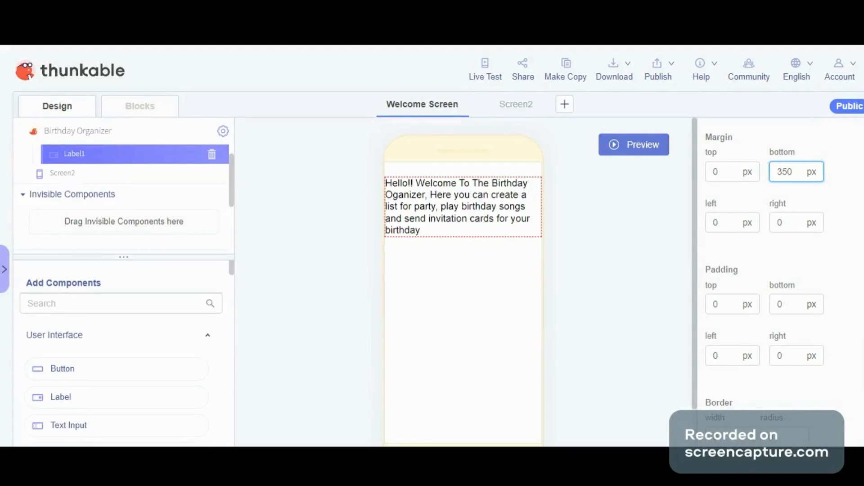
{"action": "left_click", "coordinate": [448, 236]}
Set the Welcome Screen label's text alignment to Center
{"action": "scroll", "coordinate": [785, 210], "scroll_direction": "up", "scroll_amount": 8}
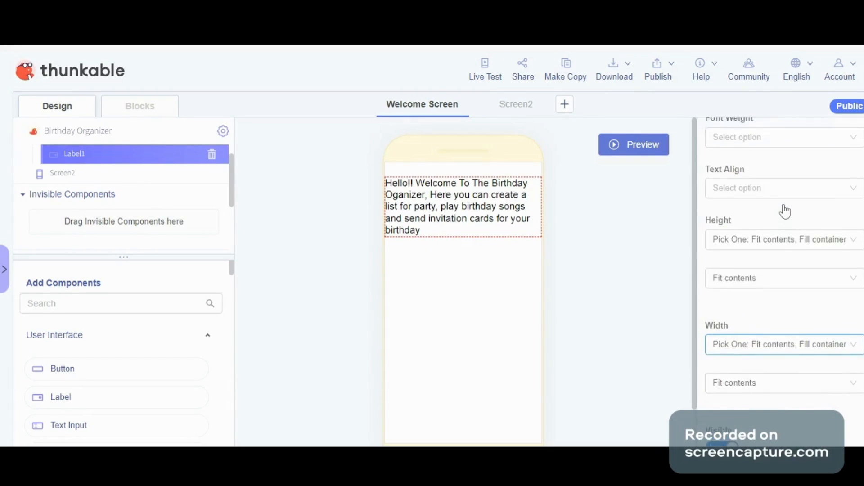
{"action": "left_click", "coordinate": [777, 171]}
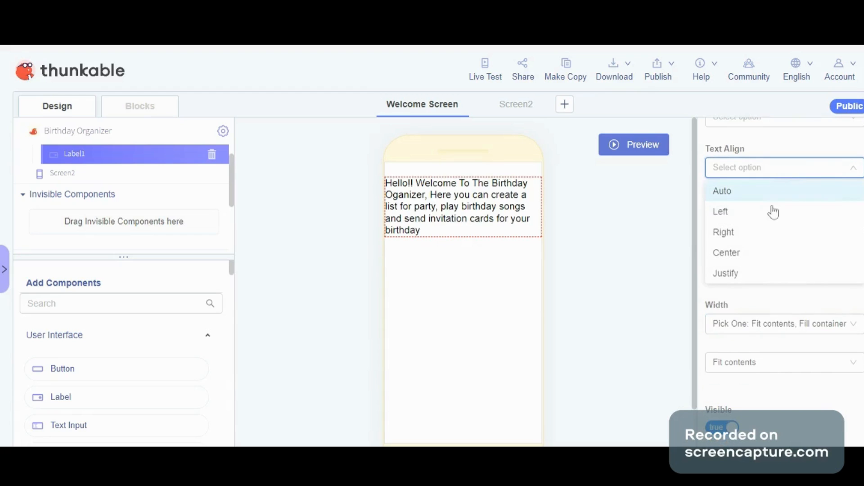
{"action": "left_click", "coordinate": [749, 255]}
{"action": "scroll", "coordinate": [781, 218], "scroll_direction": "up", "scroll_amount": 1}
{"action": "scroll", "coordinate": [780, 219], "scroll_direction": "down", "scroll_amount": 2}
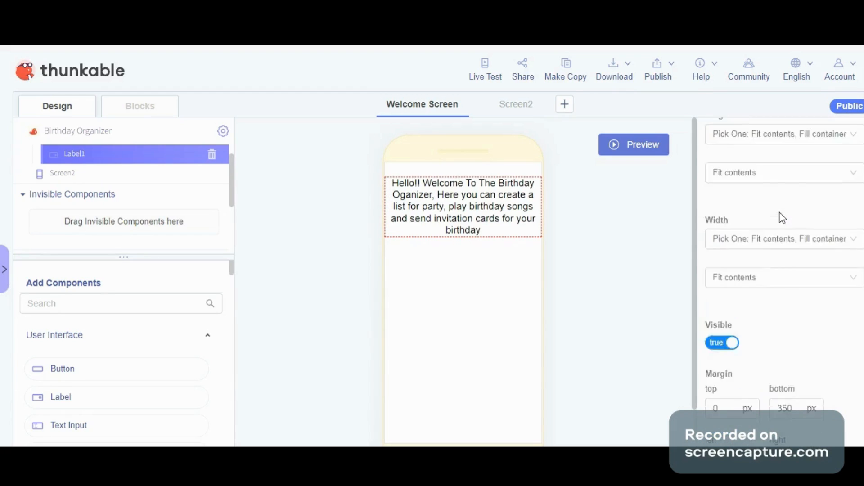
Set the Welcome Screen label's font weight to Bold
{"action": "scroll", "coordinate": [778, 212], "scroll_direction": "up", "scroll_amount": 4}
{"action": "scroll", "coordinate": [776, 204], "scroll_direction": "up", "scroll_amount": 1}
{"action": "left_click", "coordinate": [770, 197]}
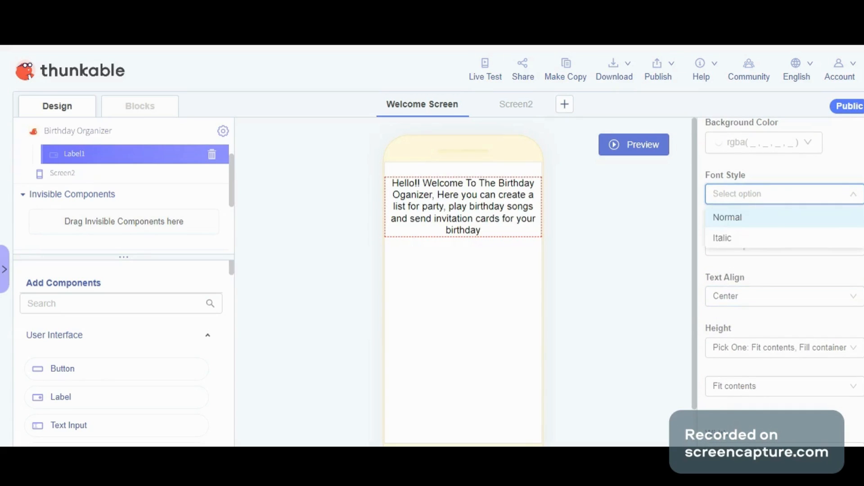
{"action": "left_click", "coordinate": [760, 252]}
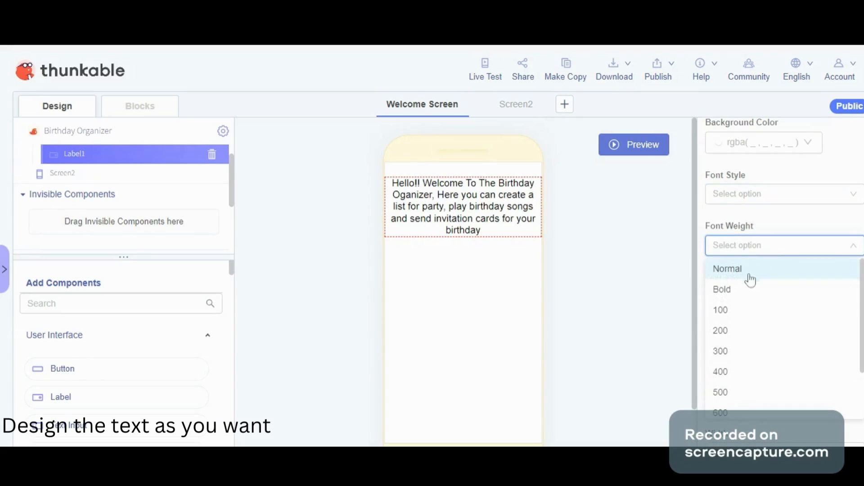
{"action": "left_click", "coordinate": [615, 250]}
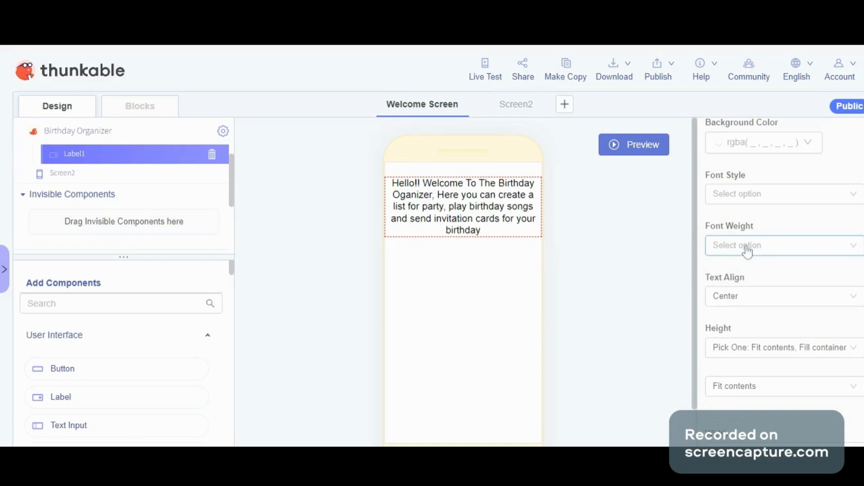
{"action": "scroll", "coordinate": [747, 251], "scroll_direction": "up", "scroll_amount": 1}
{"action": "left_click", "coordinate": [762, 312]}
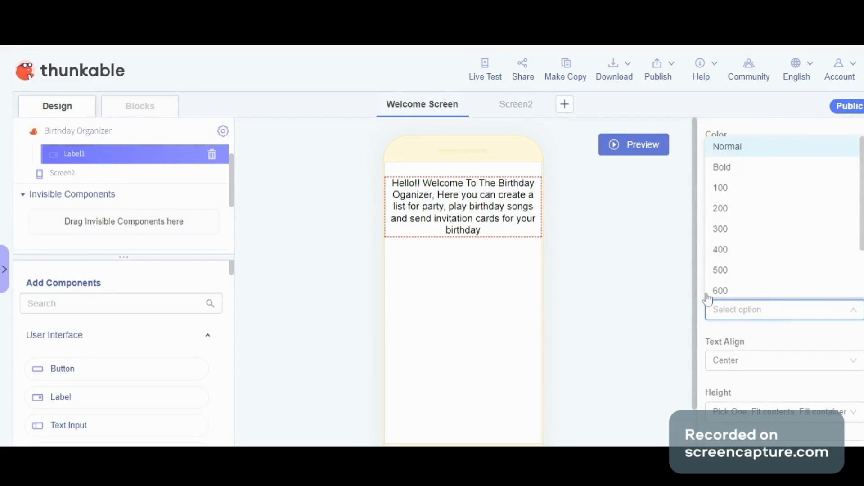
{"action": "left_click", "coordinate": [717, 172]}
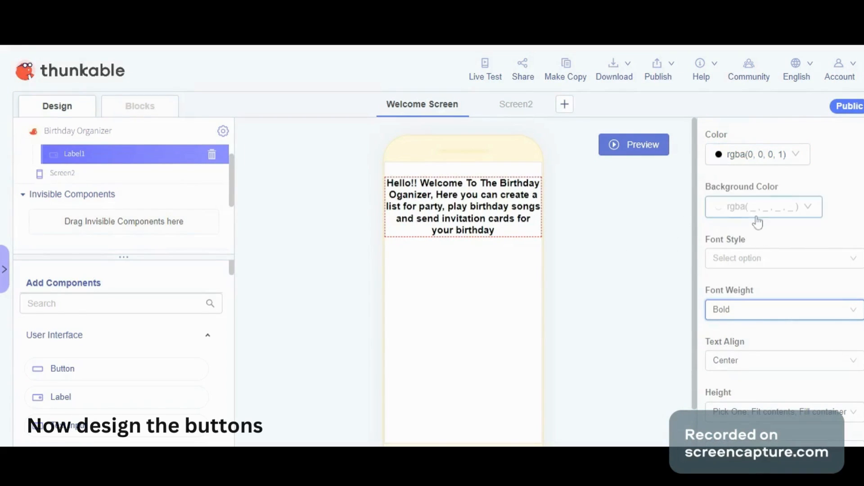
Try a border width of 2 on the Welcome Screen label and set it to 3
{"action": "scroll", "coordinate": [760, 222], "scroll_direction": "up", "scroll_amount": 3}
{"action": "scroll", "coordinate": [760, 225], "scroll_direction": "down", "scroll_amount": 1}
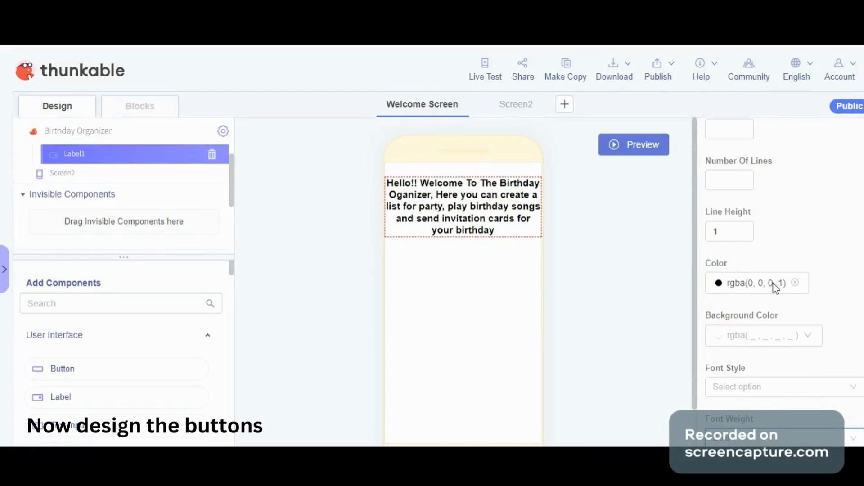
{"action": "left_click", "coordinate": [651, 335]}
{"action": "scroll", "coordinate": [757, 282], "scroll_direction": "up", "scroll_amount": 2}
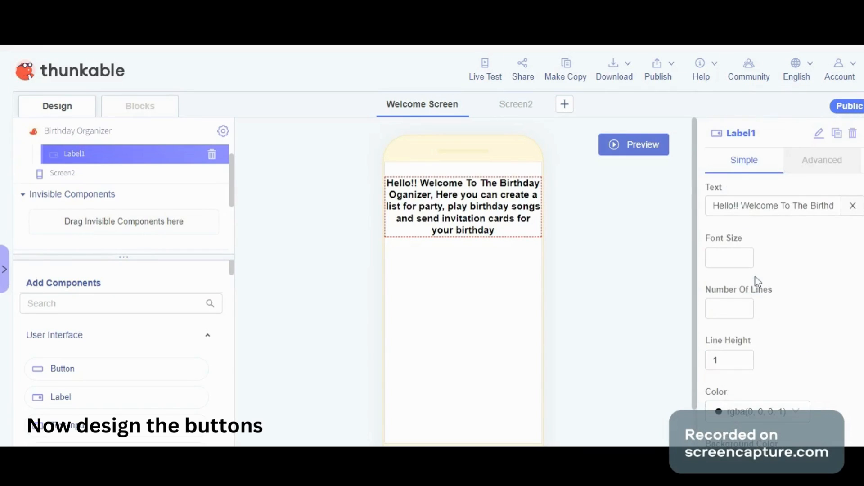
{"action": "scroll", "coordinate": [758, 283], "scroll_direction": "down", "scroll_amount": 10}
{"action": "scroll", "coordinate": [758, 283], "scroll_direction": "up", "scroll_amount": 6}
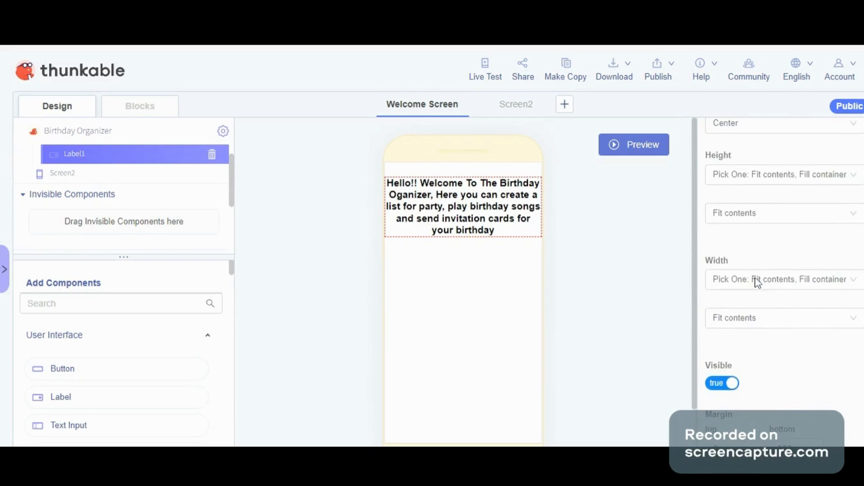
{"action": "scroll", "coordinate": [755, 287], "scroll_direction": "down", "scroll_amount": 7}
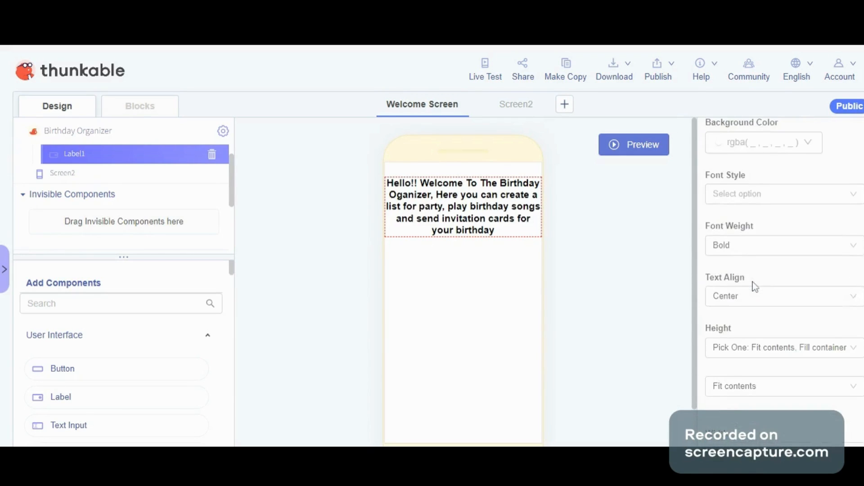
{"action": "scroll", "coordinate": [752, 290], "scroll_direction": "down", "scroll_amount": 1}
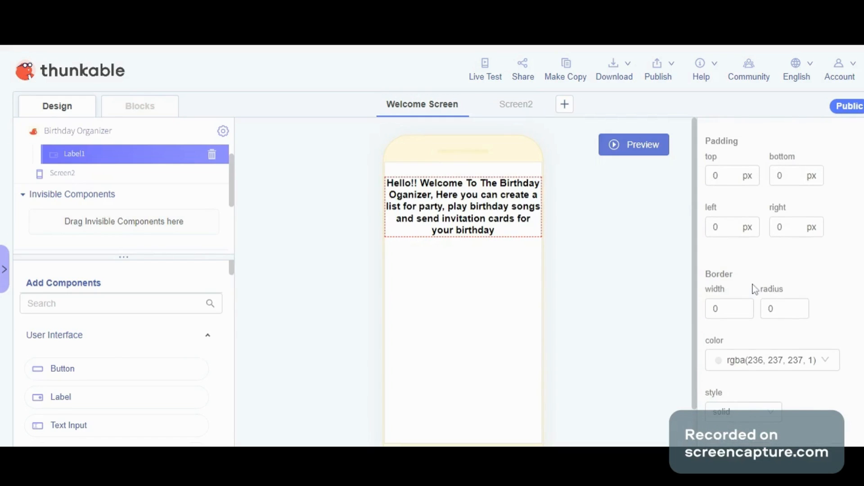
{"action": "double_click", "coordinate": [715, 309]}
{"action": "type", "text": "2"}
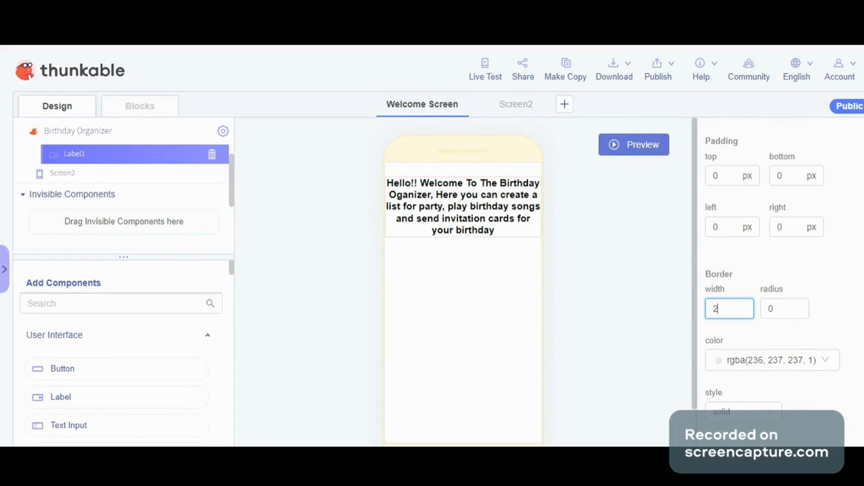
{"action": "key", "text": "BackSpace"}
{"action": "type", "text": "3"}
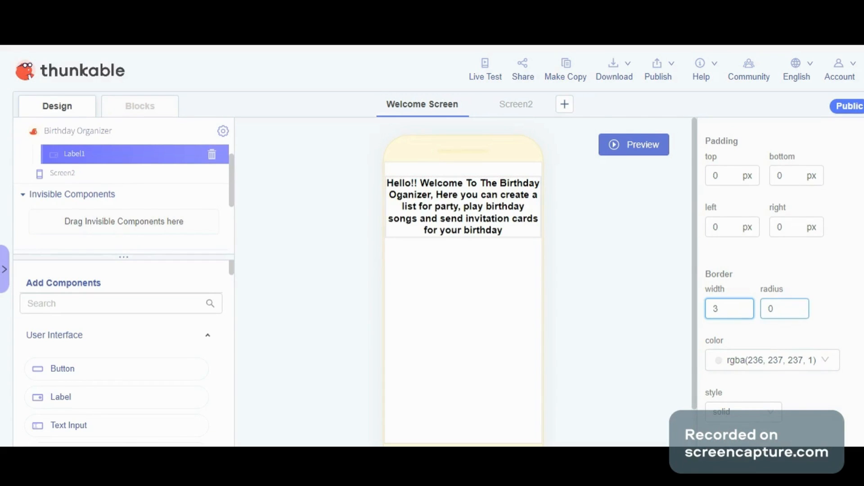
Set the label's border color to the grey preset, rgba(155, 155, 155, 1)
{"action": "left_click", "coordinate": [772, 360]}
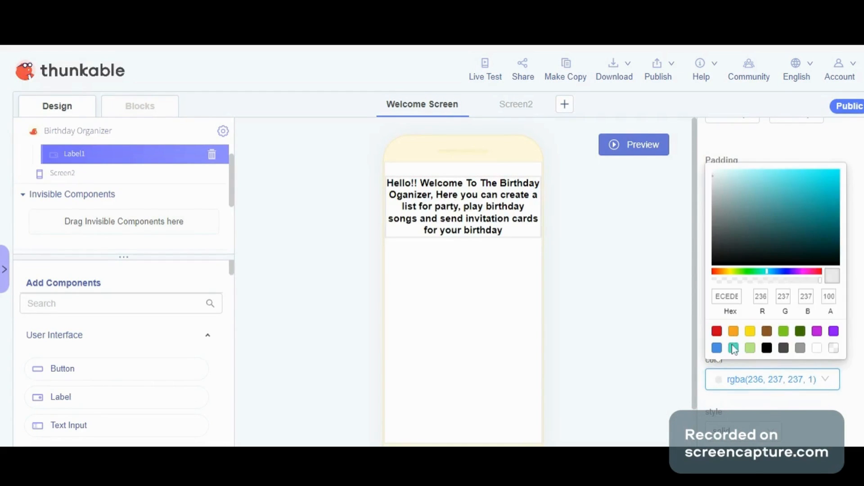
{"action": "left_click", "coordinate": [799, 348]}
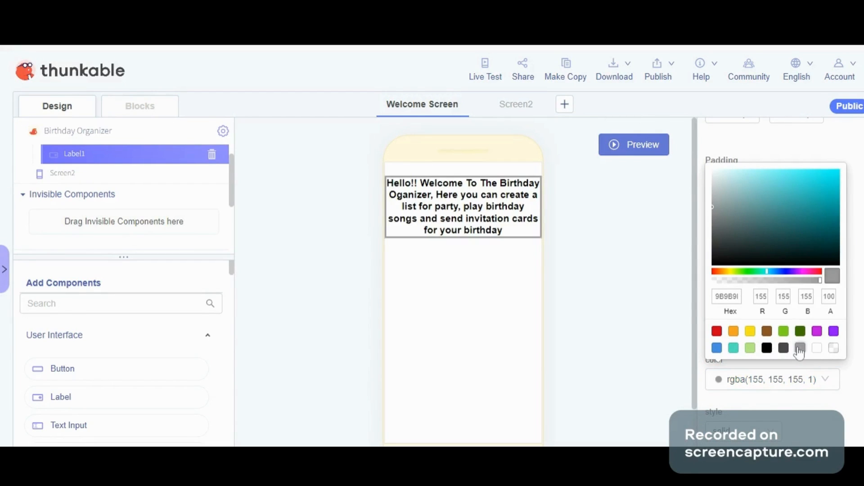
{"action": "left_click", "coordinate": [662, 341]}
Round the label's border corners by setting the border radius to 15
{"action": "scroll", "coordinate": [791, 360], "scroll_direction": "down", "scroll_amount": 2}
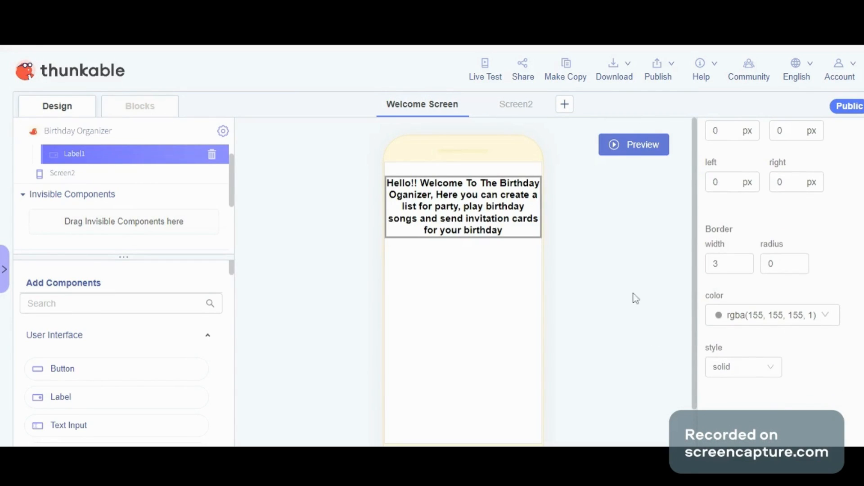
{"action": "double_click", "coordinate": [772, 264]}
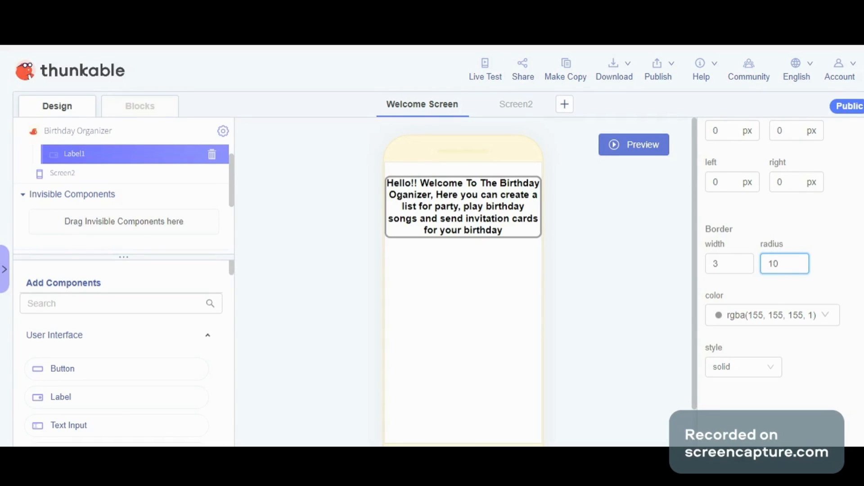
{"action": "type", "text": "20"}
{"action": "key", "text": "BackSpace"}
{"action": "key", "text": "BackSpace"}
{"action": "type", "text": "15"}
{"action": "left_click", "coordinate": [680, 311]}
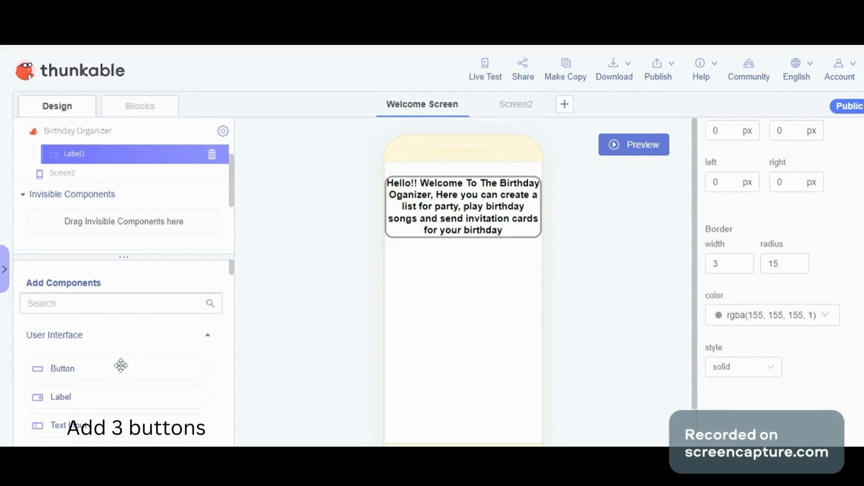
Add three Button components below the label on the Welcome Screen
{"action": "left_click_drag", "start_coordinate": [117, 369], "coordinate": [116, 167]}
{"action": "left_click_drag", "start_coordinate": [122, 223], "coordinate": [122, 223]}
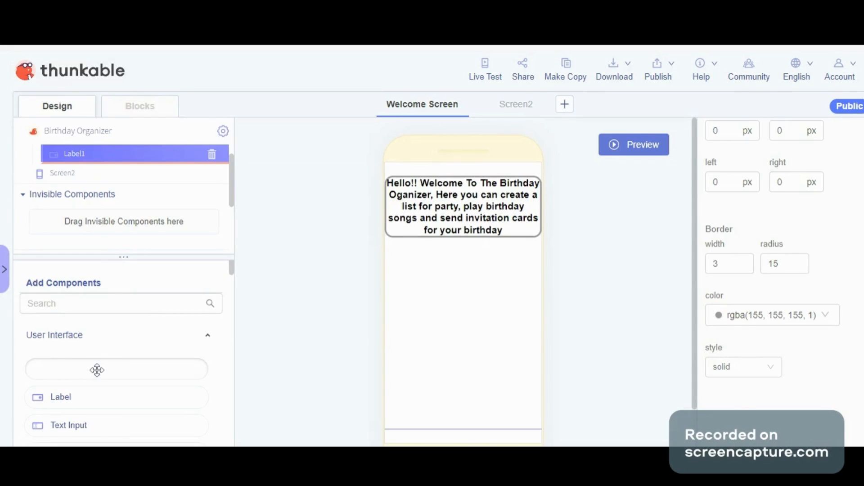
{"action": "left_click_drag", "start_coordinate": [96, 370], "coordinate": [124, 169]}
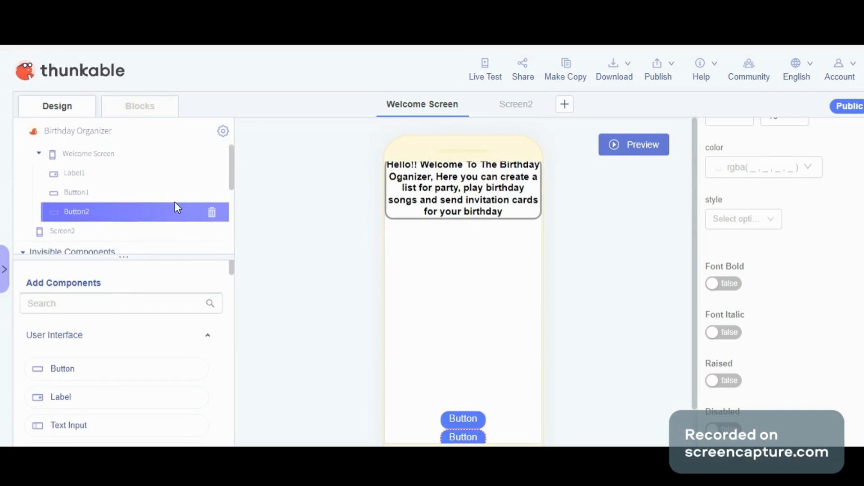
{"action": "left_click_drag", "start_coordinate": [87, 370], "coordinate": [471, 420]}
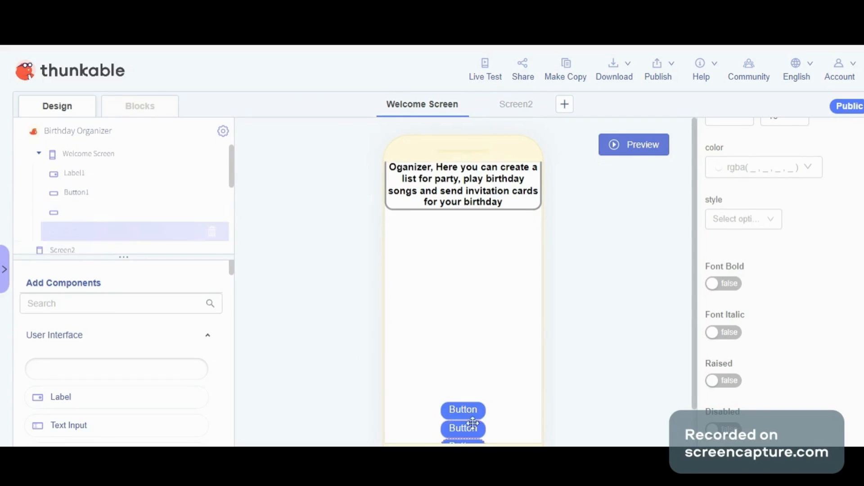
Try a bottom padding of 100 px on the first button and clear the value
{"action": "left_click", "coordinate": [470, 413]}
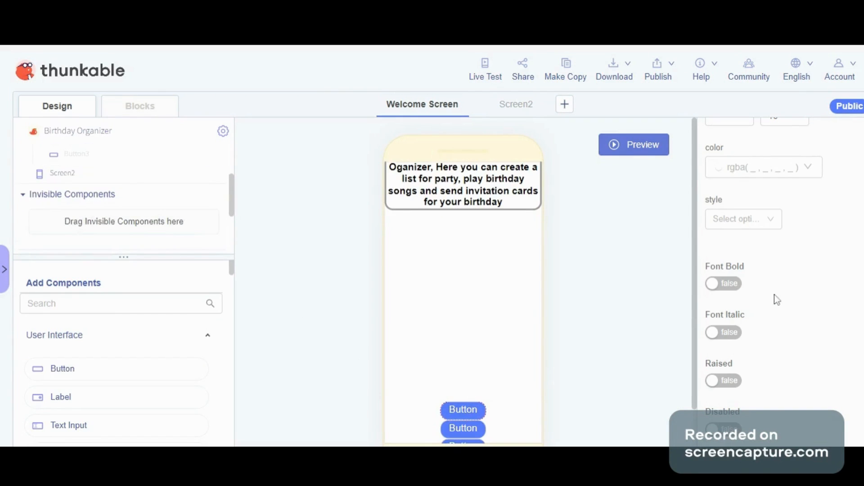
{"action": "scroll", "coordinate": [775, 296], "scroll_direction": "up", "scroll_amount": 4}
{"action": "key", "text": "Tab"}
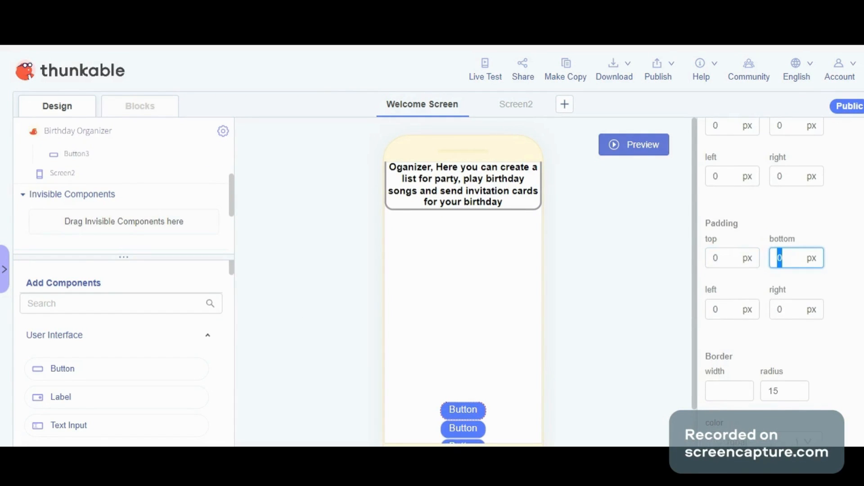
{"action": "type", "text": "100"}
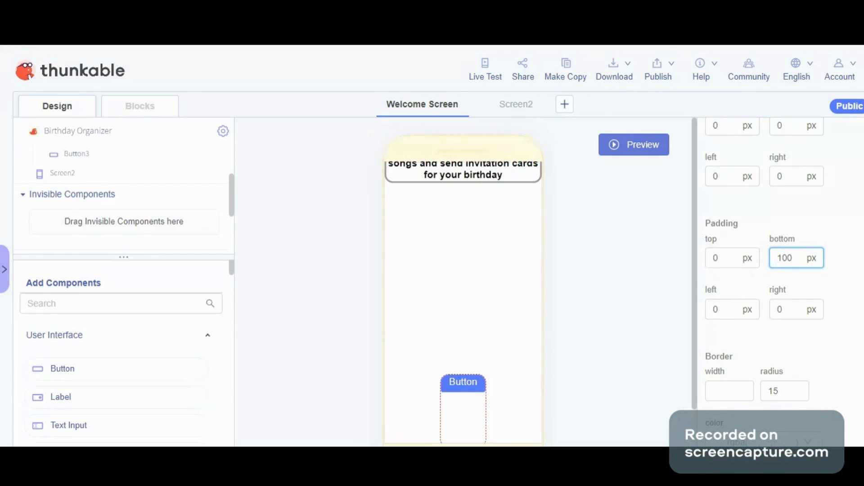
{"action": "key", "text": "BackSpace"}
{"action": "key", "text": "BackSpace"}
{"action": "key", "text": "BackSpace"}
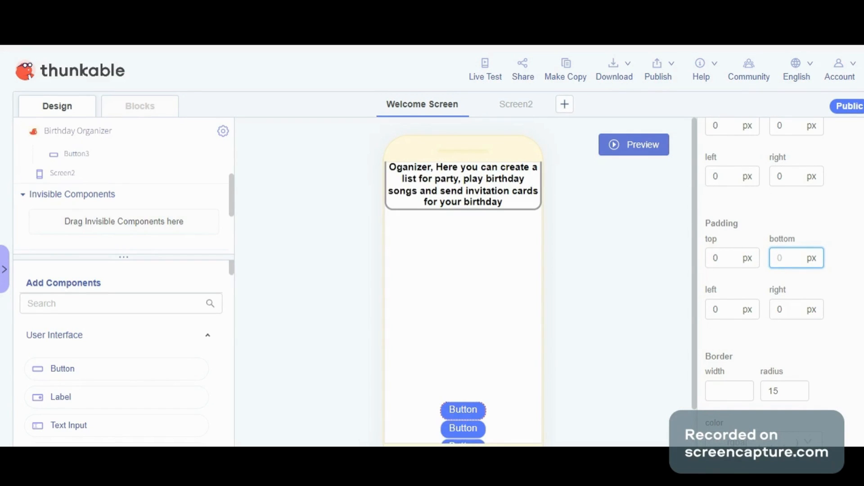
Try a bottom margin of 100 px on the first button and clear the value
{"action": "scroll", "coordinate": [795, 210], "scroll_direction": "up", "scroll_amount": 3}
{"action": "double_click", "coordinate": [781, 254]}
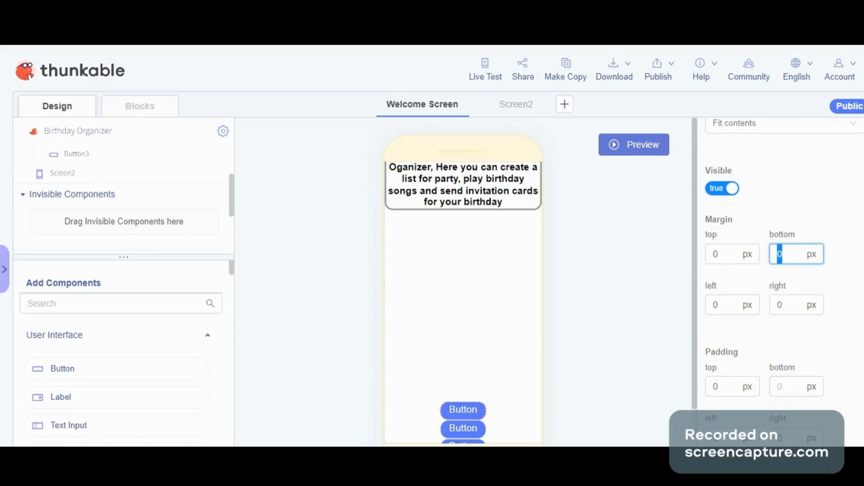
{"action": "type", "text": "100"}
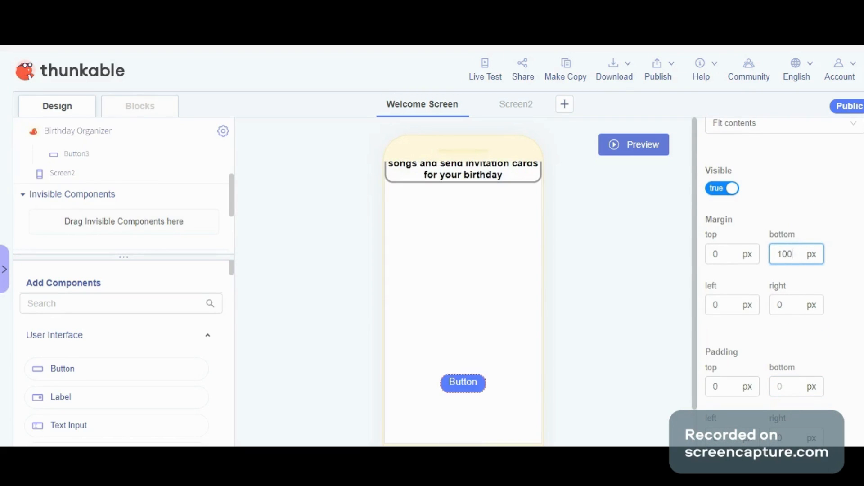
{"action": "key", "text": "BackSpace"}
{"action": "key", "text": "BackSpace"}
{"action": "key", "text": "BackSpace"}
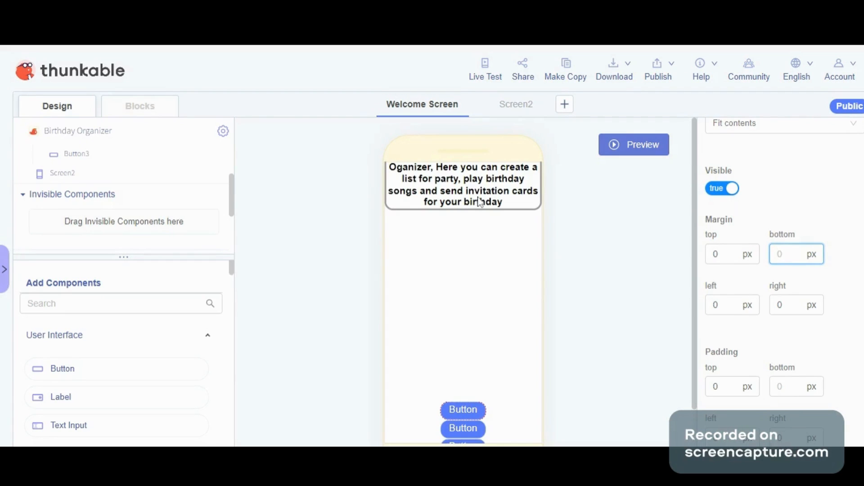
Clear the bottom margin of the Welcome Screen label
{"action": "left_click", "coordinate": [464, 191]}
{"action": "double_click", "coordinate": [785, 255]}
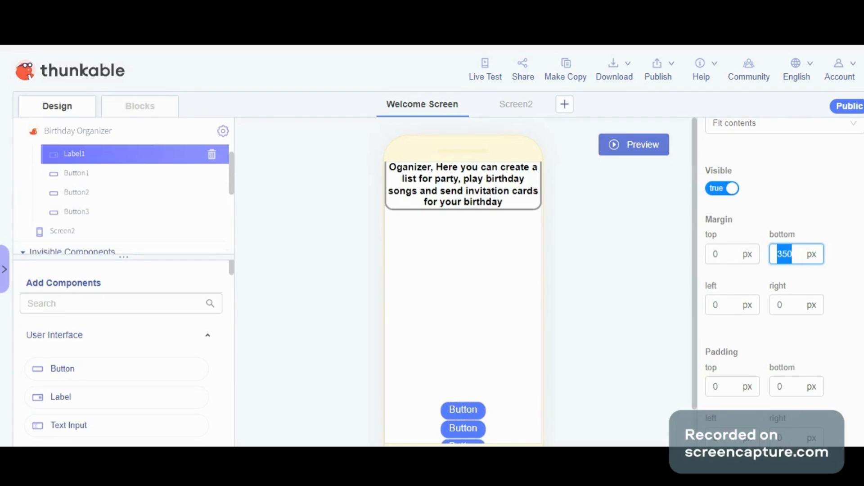
{"action": "key", "text": "BackSpace"}
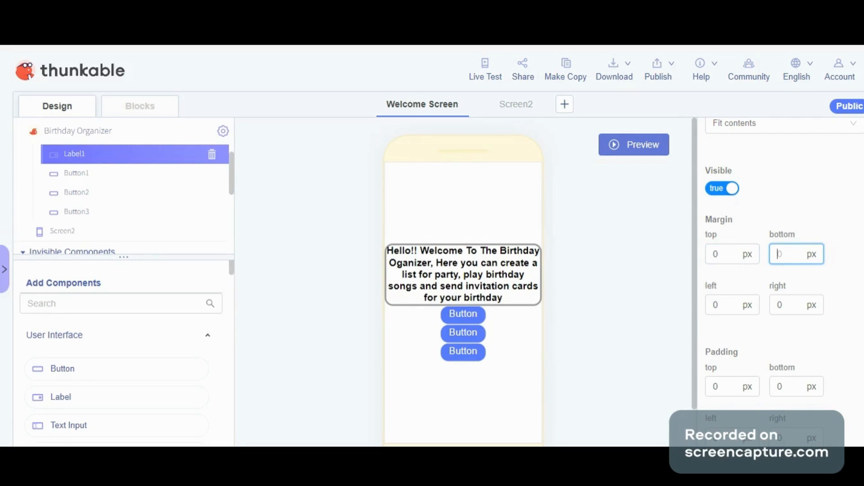
{"action": "scroll", "coordinate": [100, 187], "scroll_direction": "up", "scroll_amount": 1}
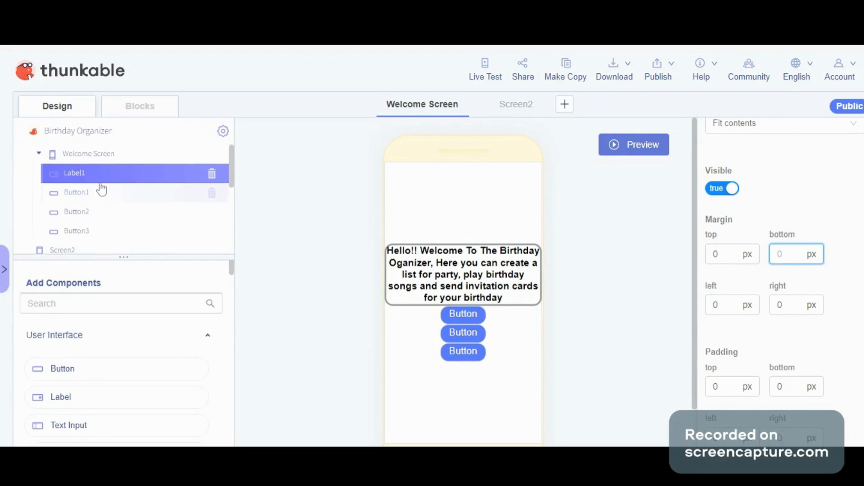
{"action": "left_click", "coordinate": [66, 310]}
{"action": "type", "text": "col"}
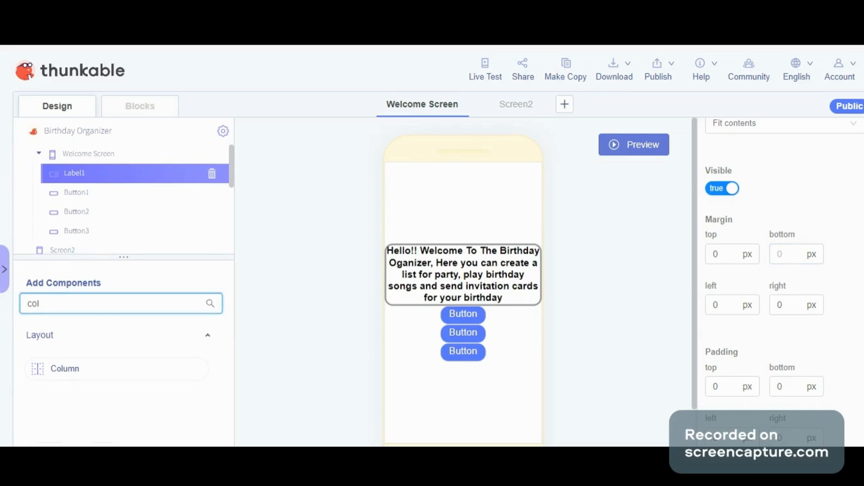
{"action": "key", "text": "BackSpace"}
{"action": "key", "text": "BackSpace"}
{"action": "key", "text": "BackSpace"}
Search the components for "row", add a Row layout directly below the Welcome Screen label, and move all three buttons into it
{"action": "type", "text": "row"}
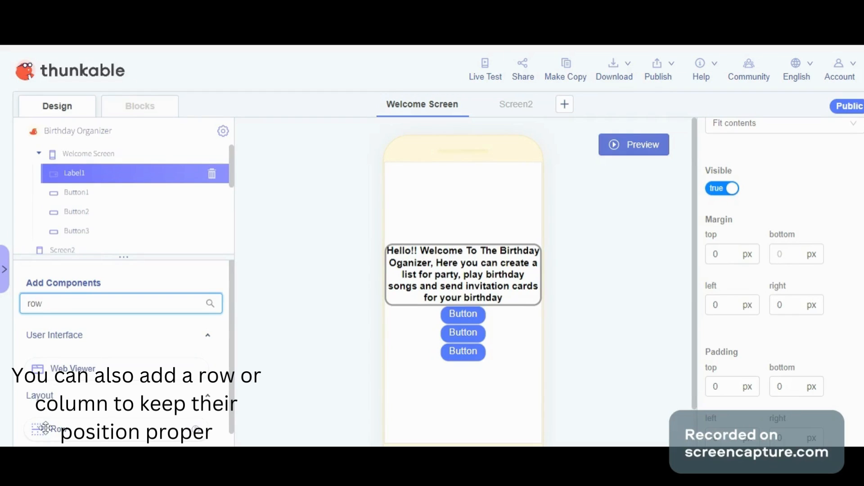
{"action": "left_click_drag", "start_coordinate": [42, 430], "coordinate": [49, 367]}
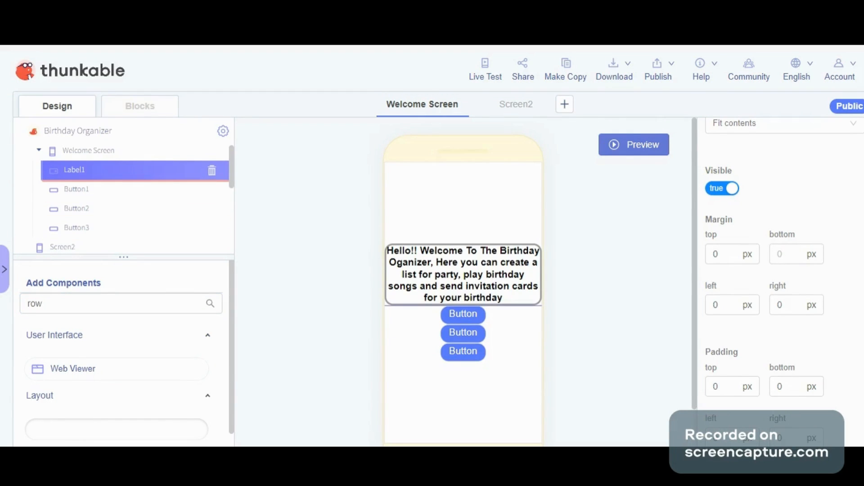
{"action": "left_click_drag", "start_coordinate": [458, 288], "coordinate": [459, 284]}
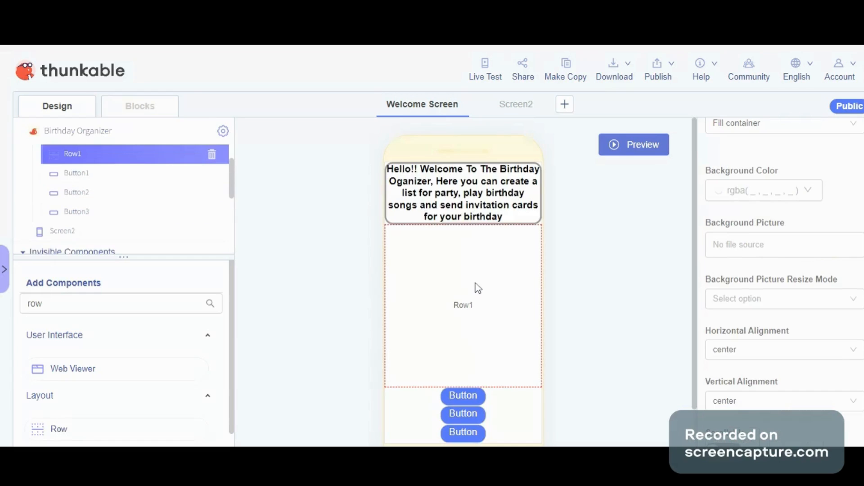
{"action": "mouse_move", "coordinate": [130, 174]}
{"action": "left_mouse_down"}
{"action": "mouse_move", "coordinate": [130, 167]}
{"action": "mouse_move", "coordinate": [124, 192]}
{"action": "mouse_move", "coordinate": [124, 168]}
{"action": "left_mouse_up"}
{"action": "left_click_drag", "start_coordinate": [124, 220], "coordinate": [90, 241]}
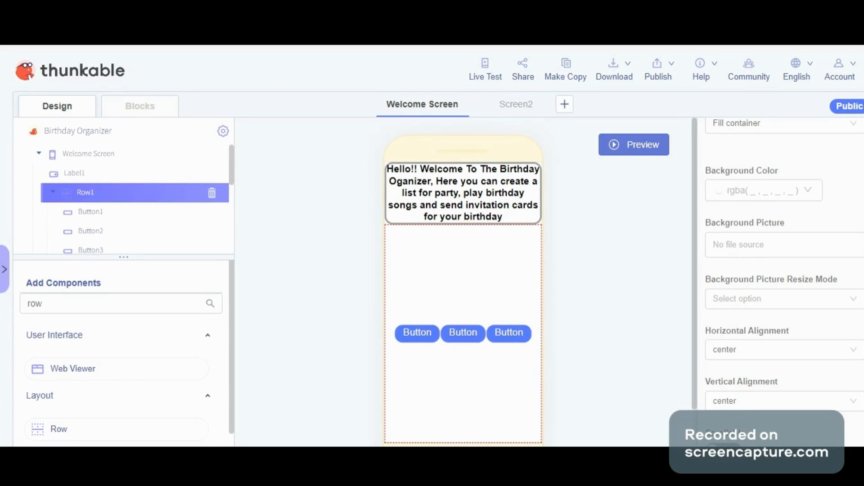
Try a bottom padding of 100 px on the row holding the three buttons and clear the value
{"action": "scroll", "coordinate": [769, 252], "scroll_direction": "up", "scroll_amount": 5}
{"action": "scroll", "coordinate": [769, 252], "scroll_direction": "down", "scroll_amount": 1}
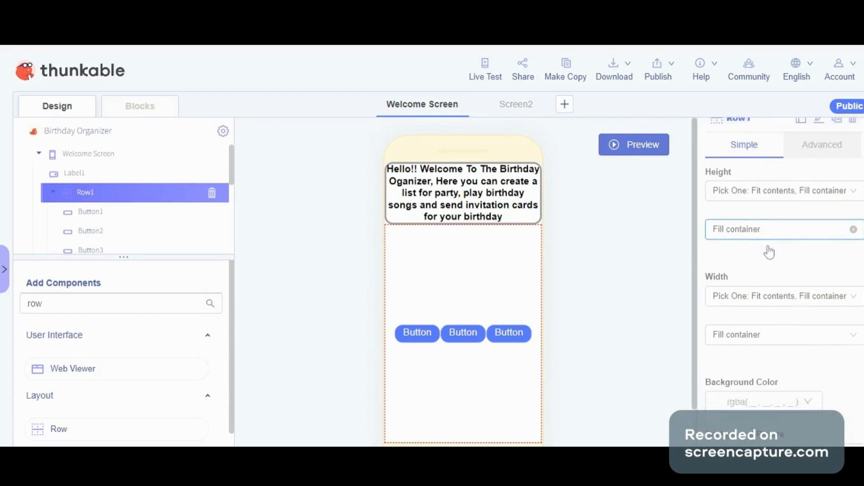
{"action": "scroll", "coordinate": [770, 252], "scroll_direction": "down", "scroll_amount": 8}
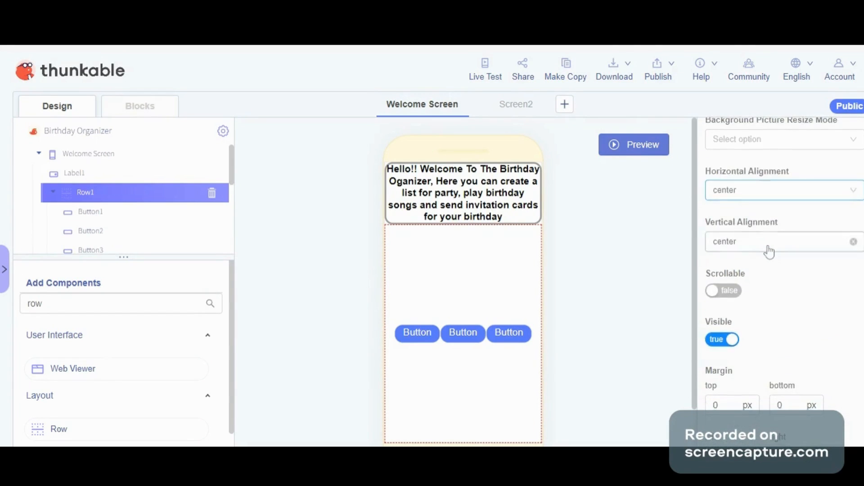
{"action": "scroll", "coordinate": [769, 252], "scroll_direction": "down", "scroll_amount": 5}
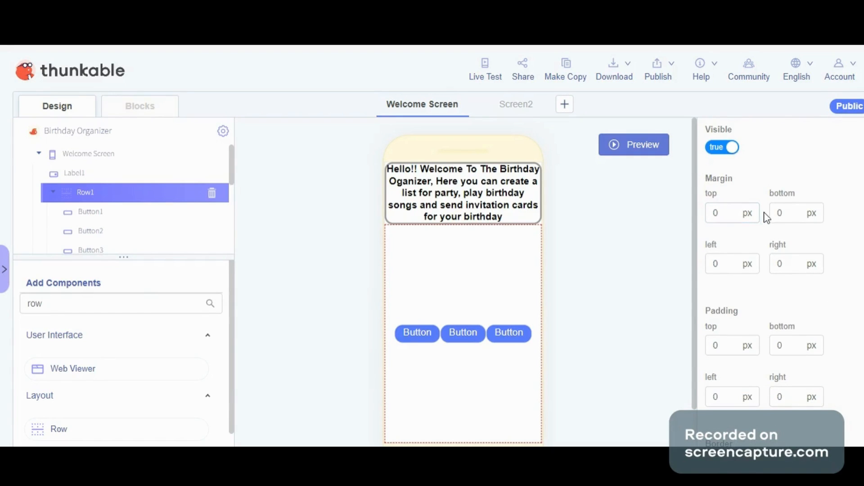
{"action": "scroll", "coordinate": [770, 216], "scroll_direction": "down", "scroll_amount": 3}
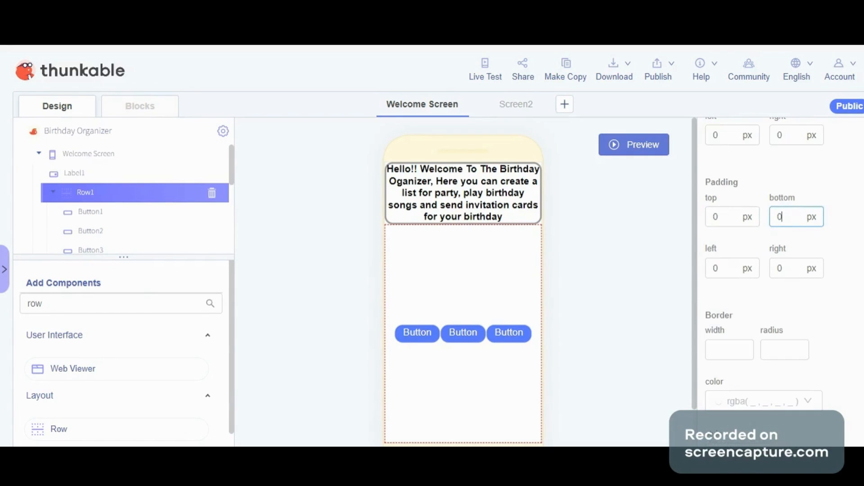
{"action": "double_click", "coordinate": [780, 217]}
{"action": "type", "text": "100"}
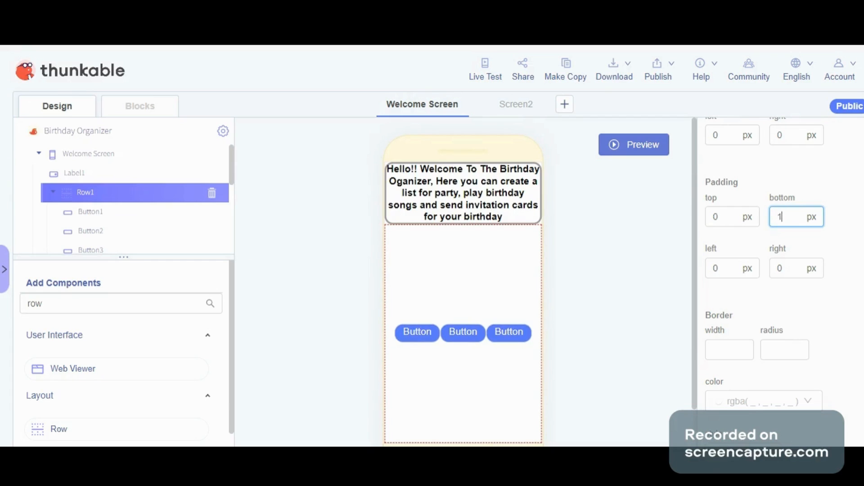
{"action": "key", "text": "BackSpace"}
{"action": "key", "text": "BackSpace"}
{"action": "key", "text": "BackSpace"}
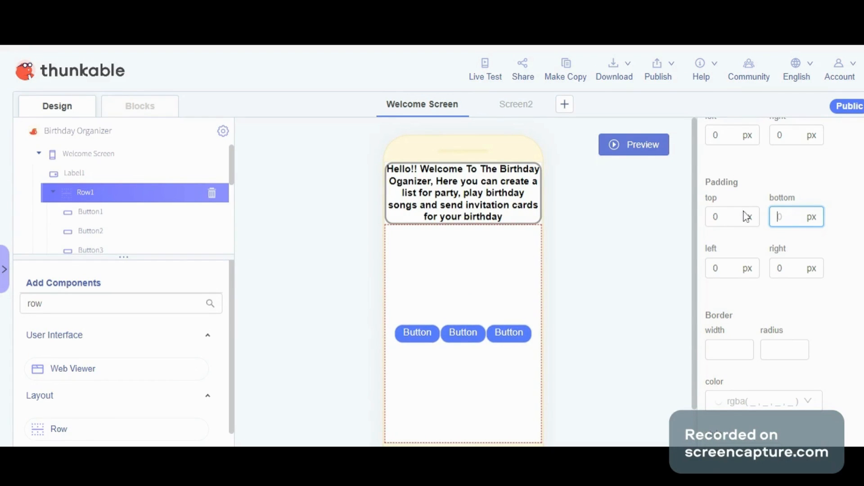
{"action": "left_click", "coordinate": [444, 280]}
Set the text of the first button in the row to "PARTY LIST"
{"action": "left_click", "coordinate": [428, 337]}
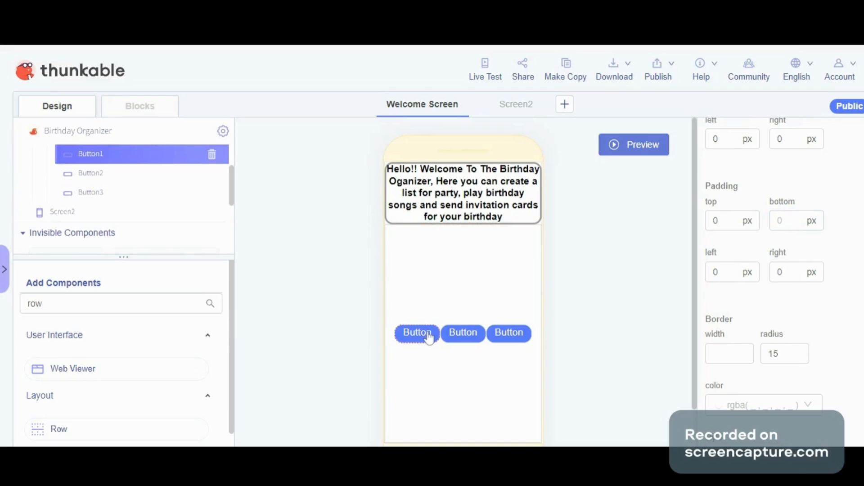
{"action": "scroll", "coordinate": [825, 286], "scroll_direction": "up", "scroll_amount": 12}
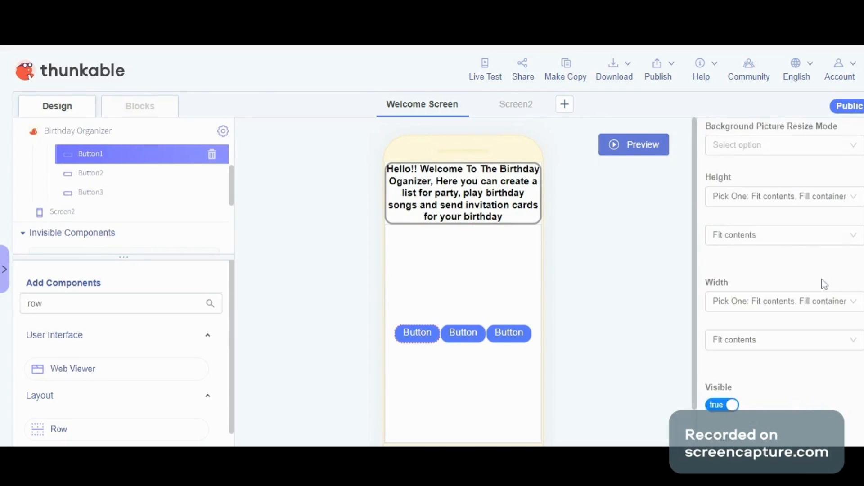
{"action": "double_click", "coordinate": [726, 206]}
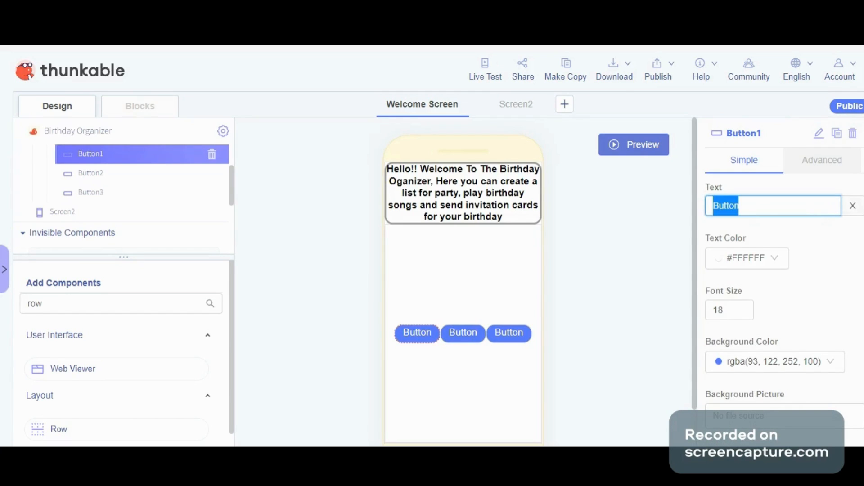
{"action": "key", "text": "BackSpace"}
{"action": "type", "text": "List"}
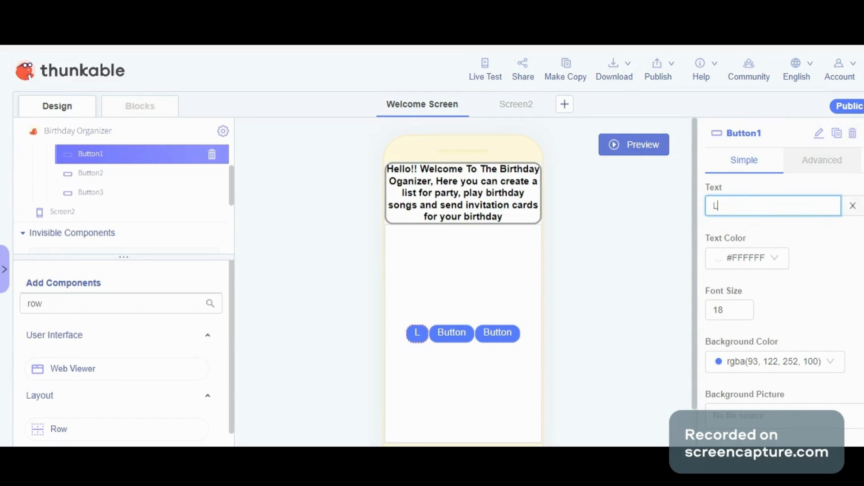
{"action": "key", "text": "BackSpace"}
{"action": "key", "text": "BackSpace"}
{"action": "key", "text": "BackSpace"}
{"action": "key", "text": "BackSpace"}
{"action": "type", "text": "PART"}
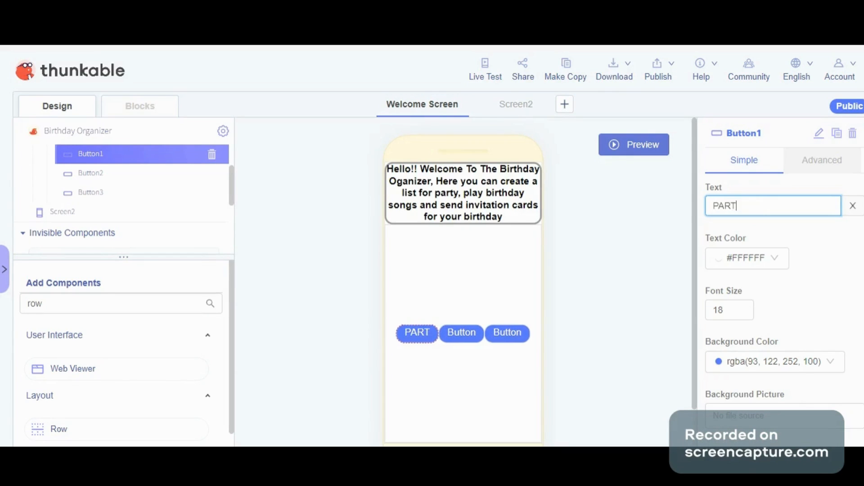
{"action": "type", "text": "Y "}
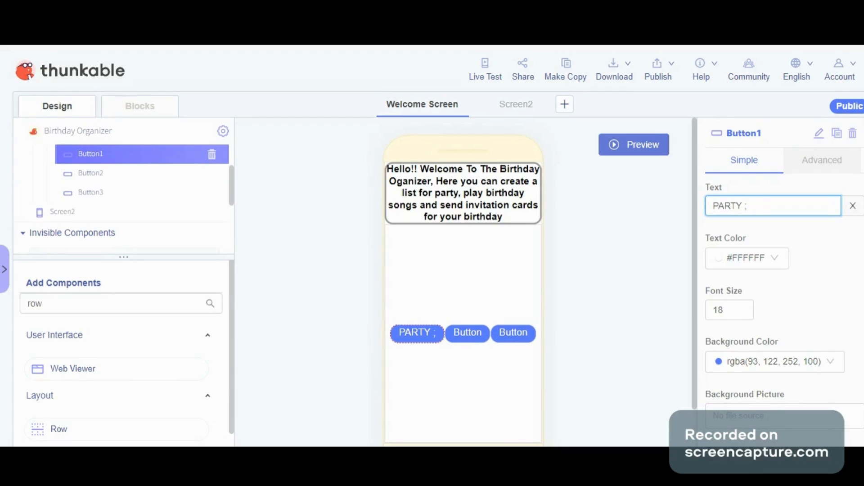
{"action": "type", "text": "LIST"}
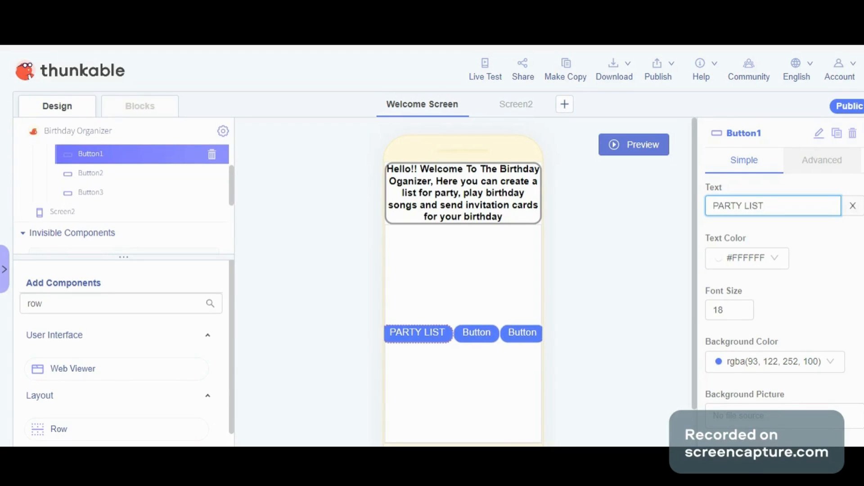
Set the text of the second button in the row to "BIRTHDAY SONGS"
{"action": "left_click", "coordinate": [490, 338]}
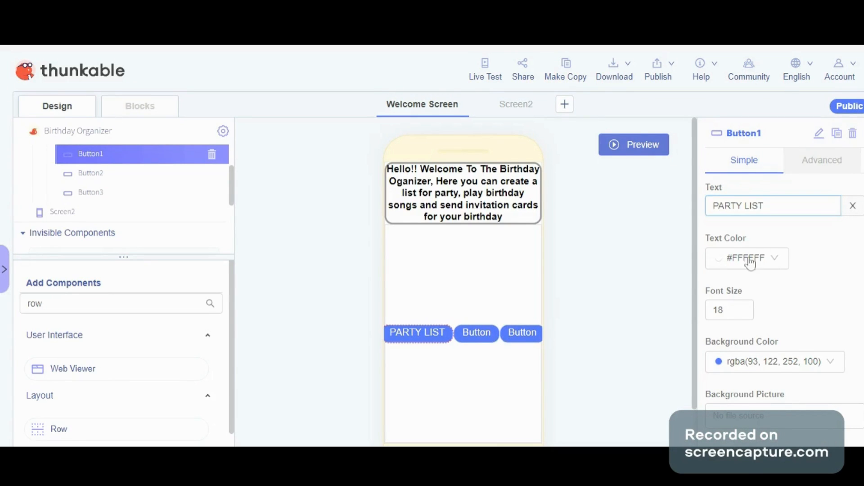
{"action": "double_click", "coordinate": [726, 206]}
{"action": "key", "text": "BackSpace"}
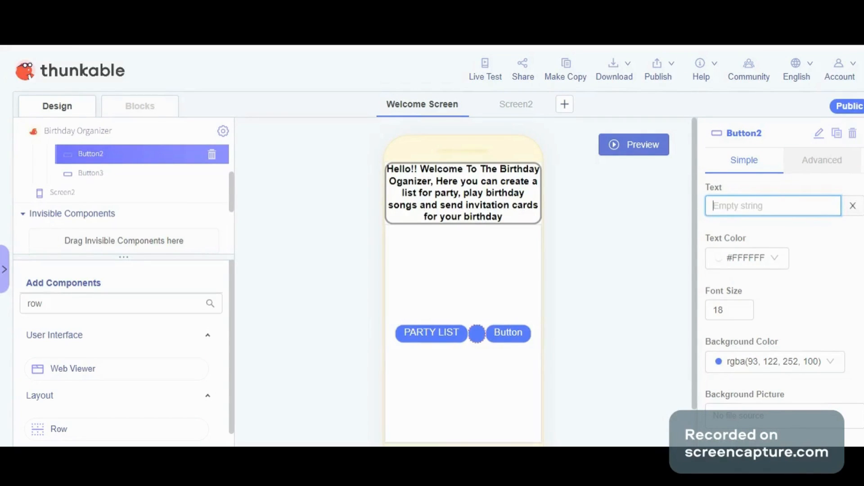
{"action": "type", "text": "BIRTHDAY SONGS"}
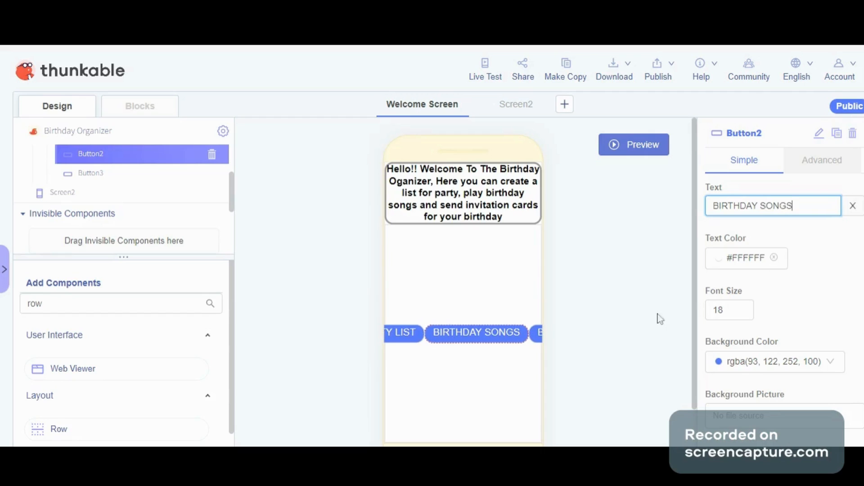
Set the text of the third button in the row to "INVITATIONS"
{"action": "left_click", "coordinate": [538, 345]}
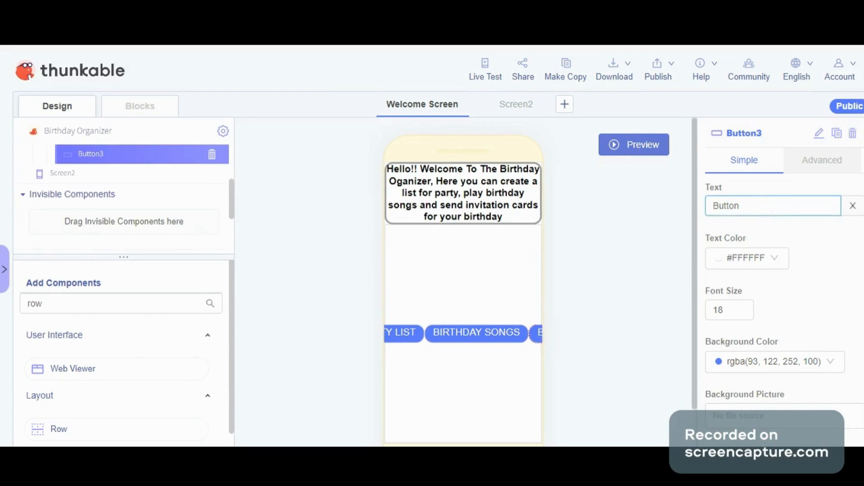
{"action": "left_click", "coordinate": [740, 206]}
{"action": "key", "text": "BackSpace"}
{"action": "key", "text": "BackSpace"}
{"action": "key", "text": "BackSpace"}
{"action": "key", "text": "BackSpace"}
{"action": "key", "text": "BackSpace"}
{"action": "key", "text": "BackSpace"}
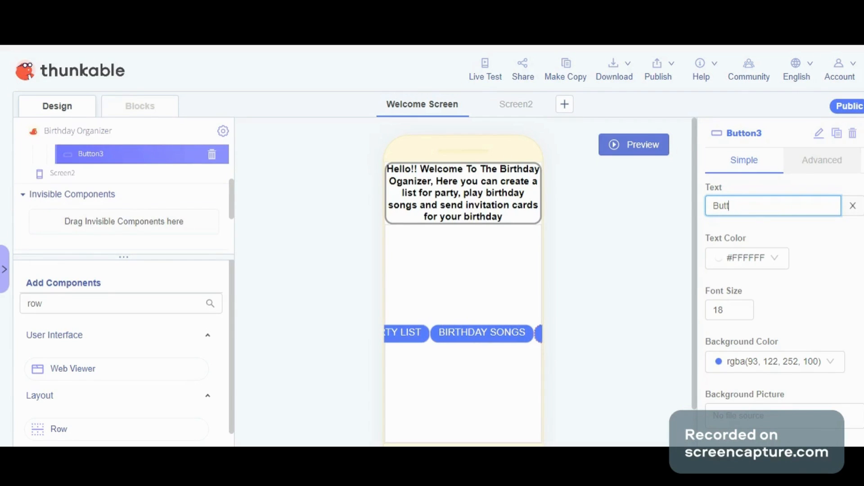
{"action": "type", "text": "IN"}
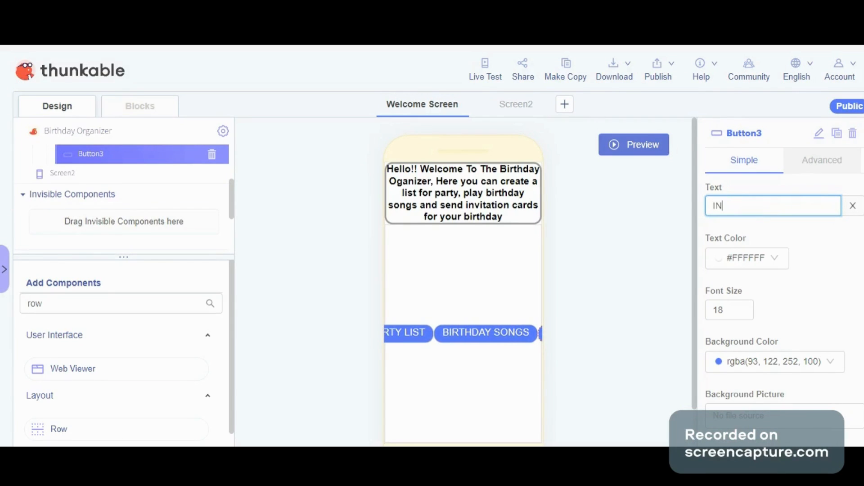
{"action": "type", "text": "VITATIONS"}
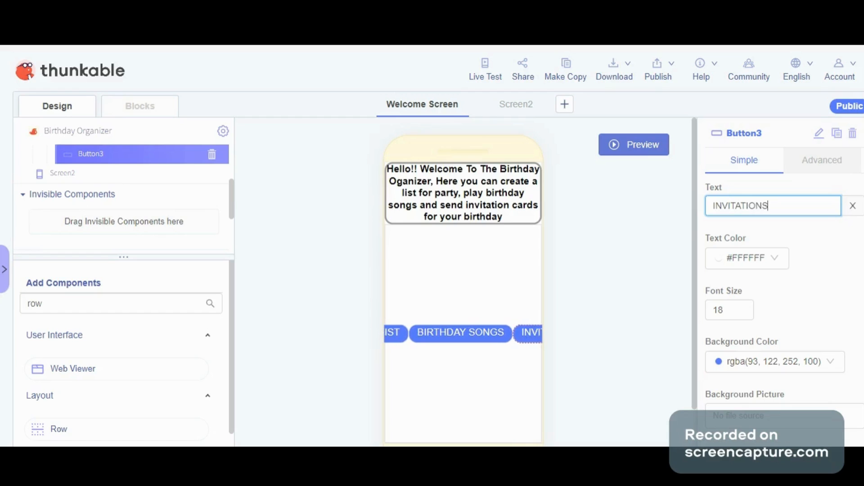
Try adding another Row layout between the PARTY LIST and BIRTHDAY SONGS buttons, and delete it
{"action": "left_click", "coordinate": [439, 338]}
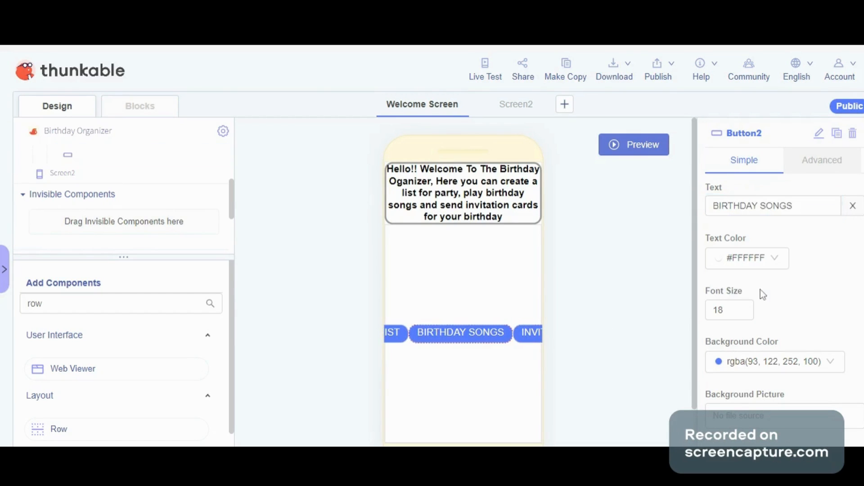
{"action": "scroll", "coordinate": [763, 295], "scroll_direction": "down", "scroll_amount": 2}
{"action": "scroll", "coordinate": [112, 227], "scroll_direction": "up", "scroll_amount": 2}
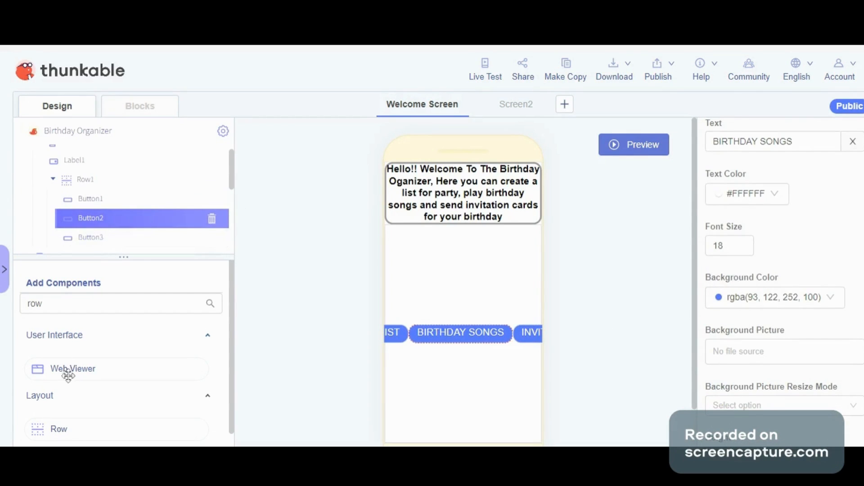
{"action": "left_click_drag", "start_coordinate": [62, 432], "coordinate": [90, 213]}
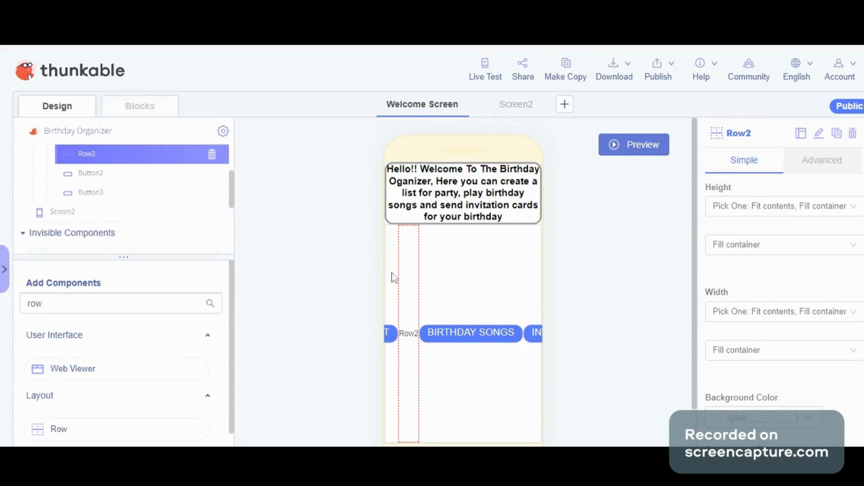
{"action": "key", "text": "Delete"}
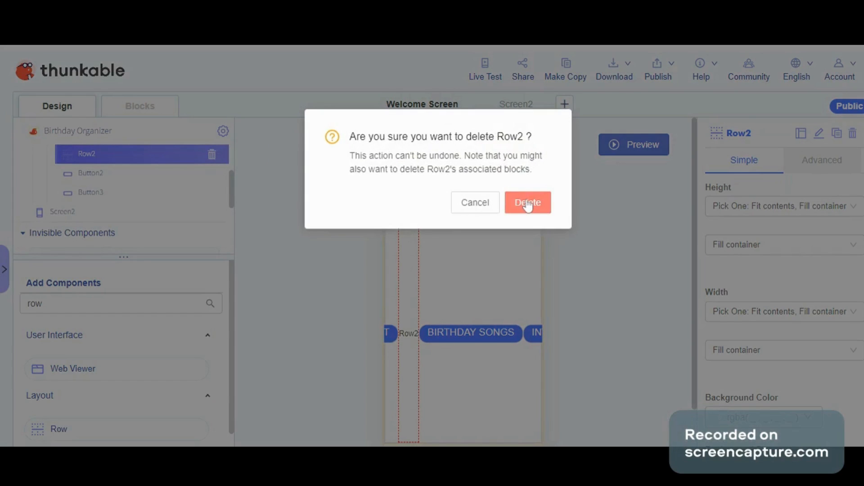
{"action": "left_click", "coordinate": [527, 203]}
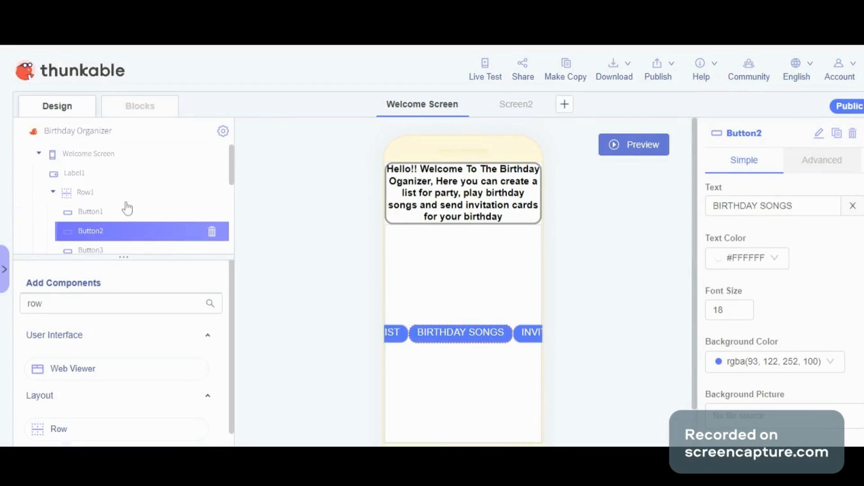
{"action": "left_click", "coordinate": [174, 193]}
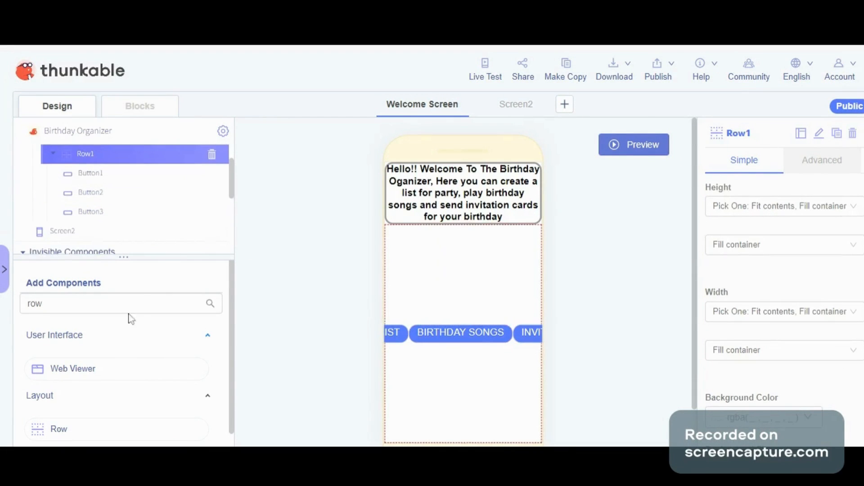
{"action": "left_click", "coordinate": [211, 154]}
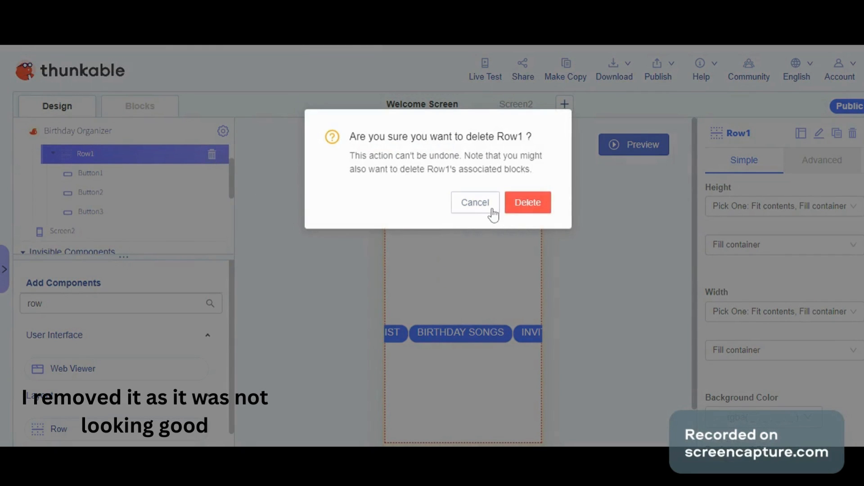
{"action": "left_click", "coordinate": [478, 203]}
Move all three buttons out of the row to directly below the Welcome Screen label, and delete the empty row
{"action": "left_click_drag", "start_coordinate": [94, 174], "coordinate": [94, 163]}
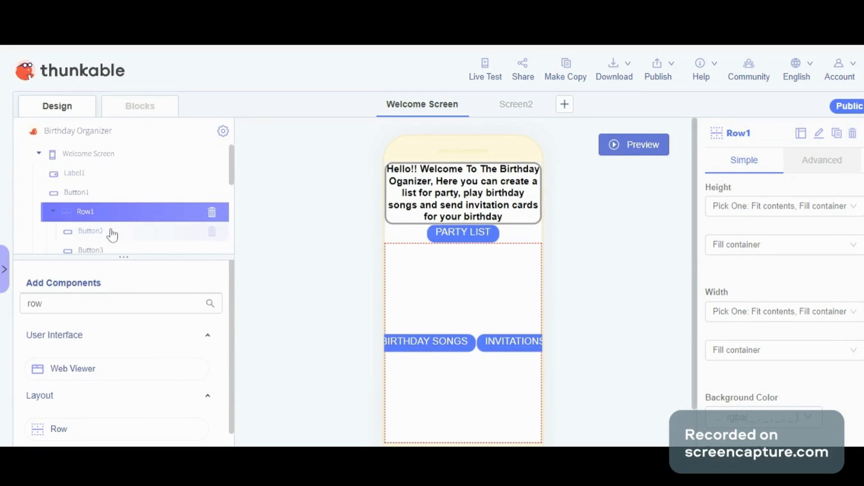
{"action": "left_click_drag", "start_coordinate": [112, 234], "coordinate": [118, 178]}
{"action": "scroll", "coordinate": [110, 245], "scroll_direction": "down", "scroll_amount": 2}
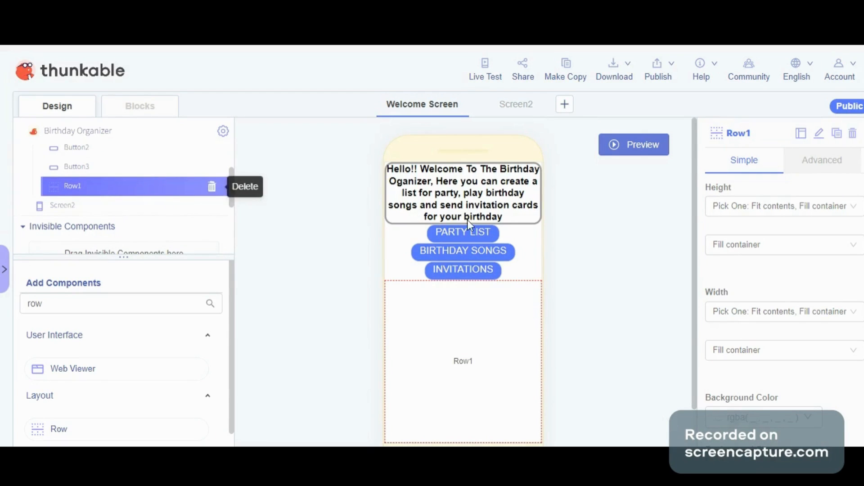
{"action": "left_click", "coordinate": [213, 189]}
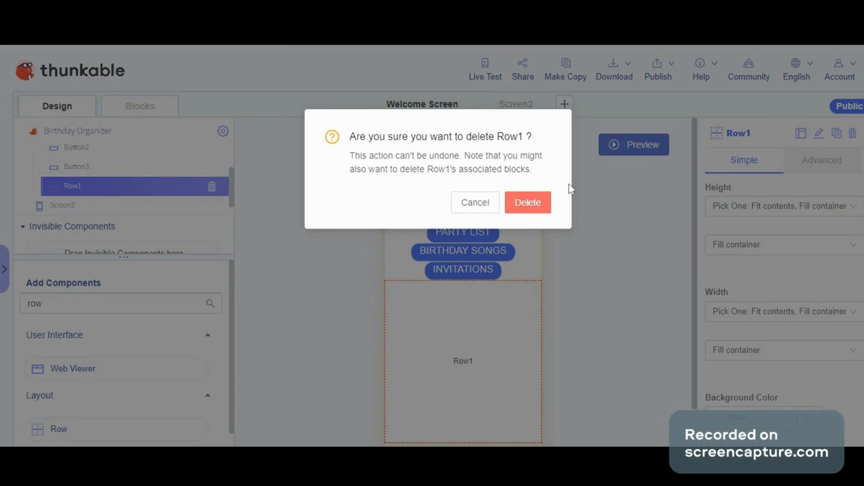
{"action": "left_click", "coordinate": [527, 203]}
Set the PARTY LIST button's top margin to 100 px and bottom margin to 10 px
{"action": "left_click", "coordinate": [471, 317]}
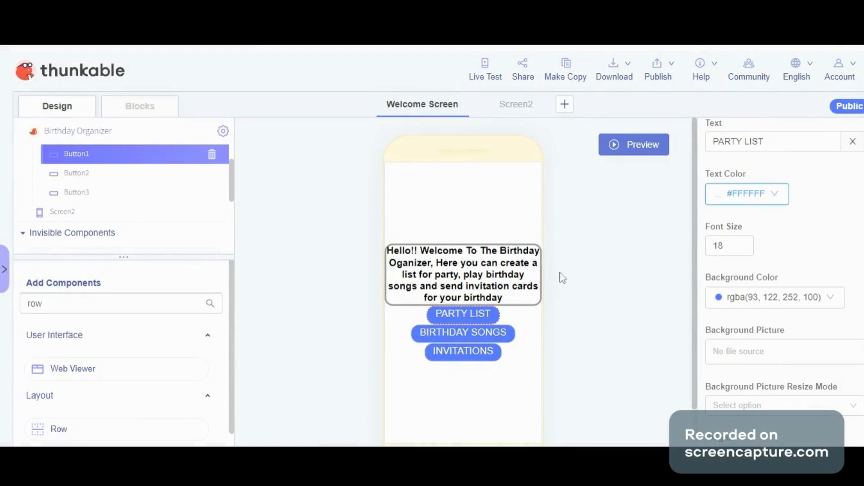
{"action": "scroll", "coordinate": [817, 249], "scroll_direction": "down", "scroll_amount": 3}
{"action": "scroll", "coordinate": [817, 248], "scroll_direction": "down", "scroll_amount": 8}
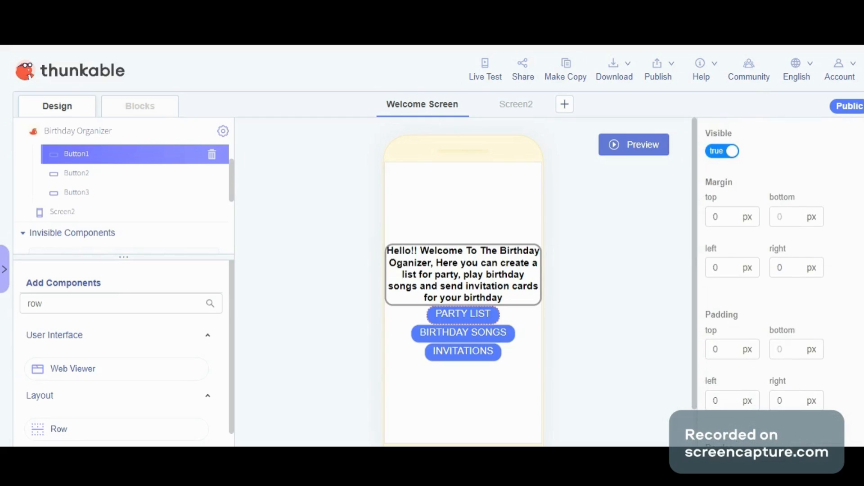
{"action": "left_click", "coordinate": [720, 217]}
{"action": "type", "text": "100"}
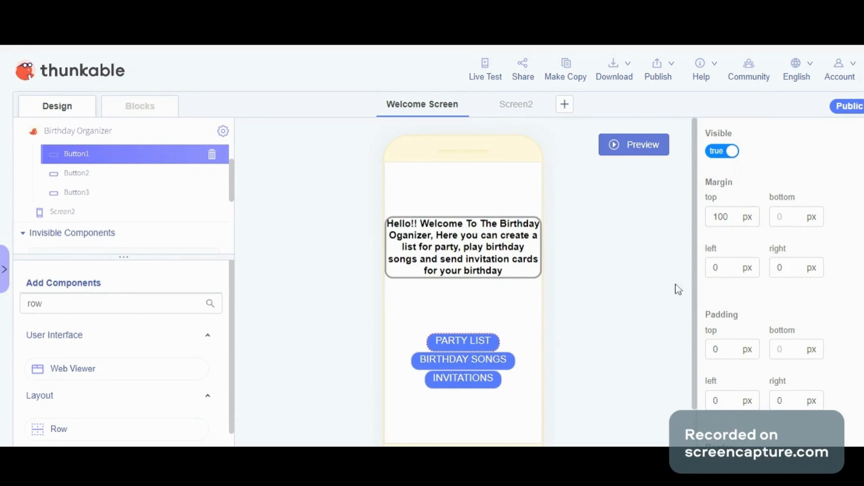
{"action": "left_click", "coordinate": [799, 225]}
{"action": "type", "text": "10"}
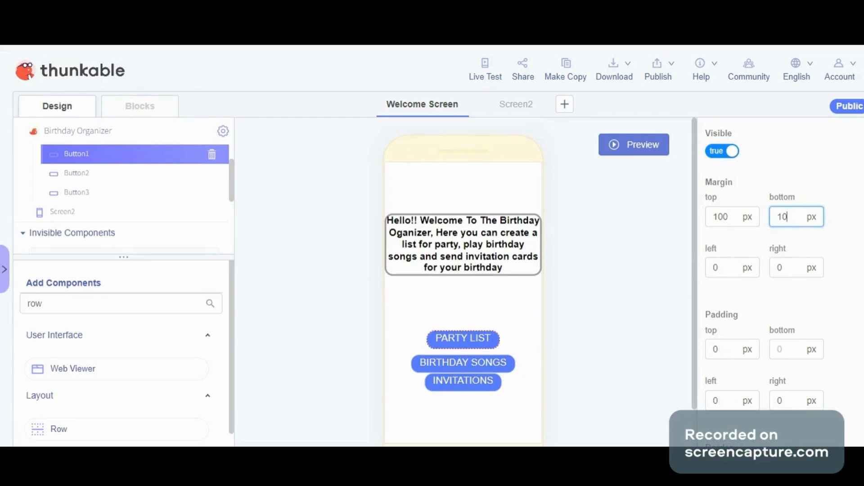
Set the bottom margins of the BIRTHDAY SONGS and INVITATIONS buttons to 10 px each
{"action": "left_click", "coordinate": [444, 363]}
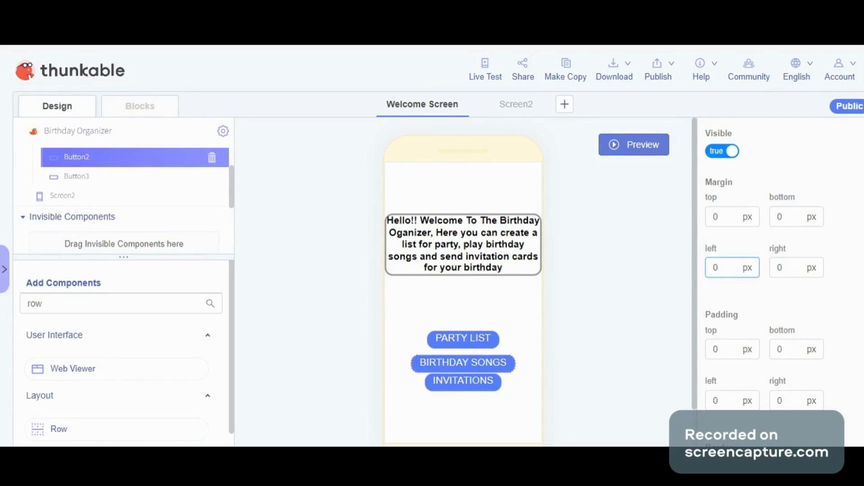
{"action": "left_click", "coordinate": [725, 216]}
{"action": "double_click", "coordinate": [795, 219]}
{"action": "type", "text": "10"}
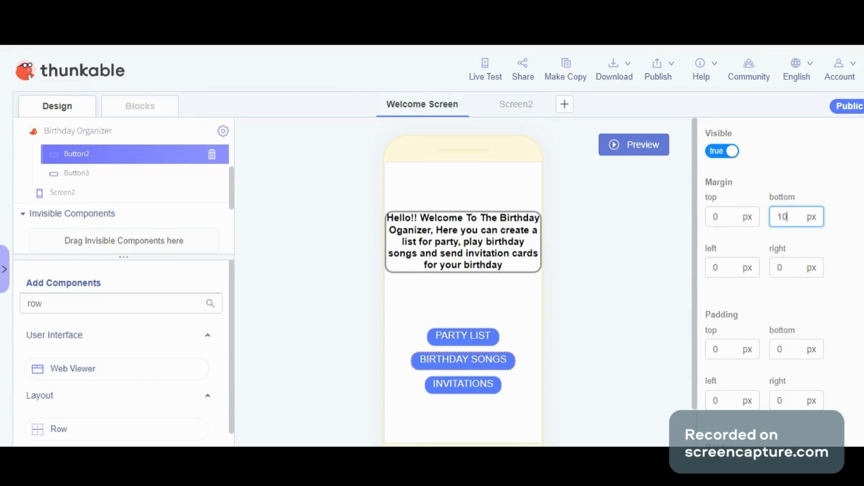
{"action": "left_click", "coordinate": [484, 391]}
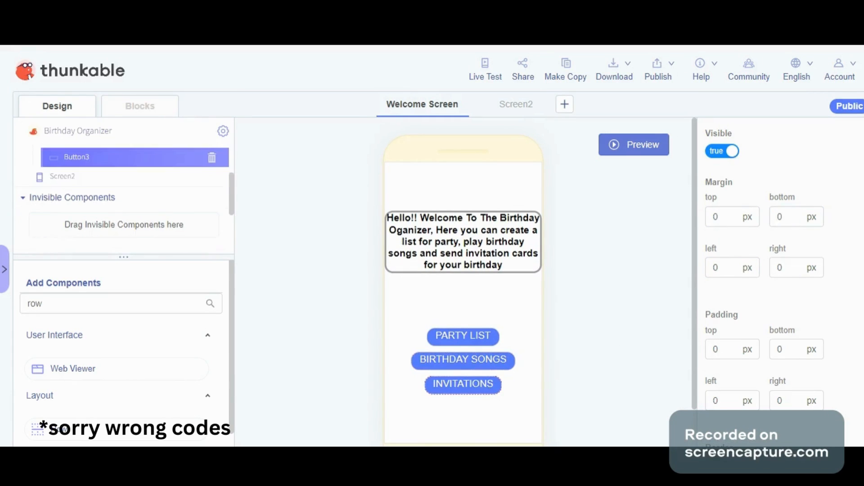
{"action": "double_click", "coordinate": [786, 218]}
{"action": "type", "text": "10"}
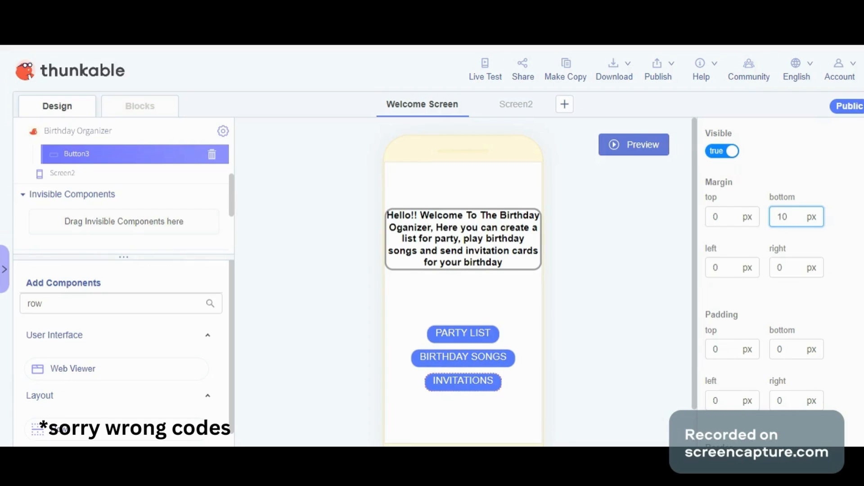
Set the PARTY LIST button's font size to 22
{"action": "left_click", "coordinate": [479, 332]}
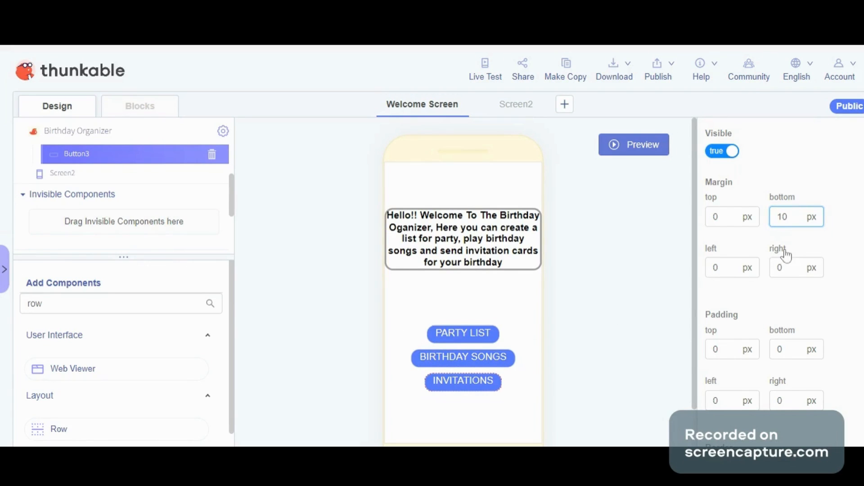
{"action": "scroll", "coordinate": [785, 254], "scroll_direction": "up", "scroll_amount": 6}
{"action": "scroll", "coordinate": [785, 255], "scroll_direction": "up", "scroll_amount": 4}
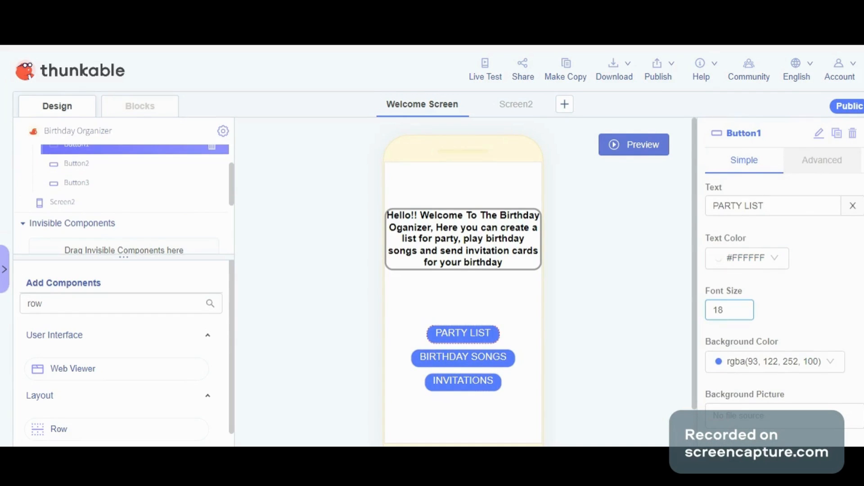
{"action": "double_click", "coordinate": [719, 310]}
{"action": "type", "text": "23"}
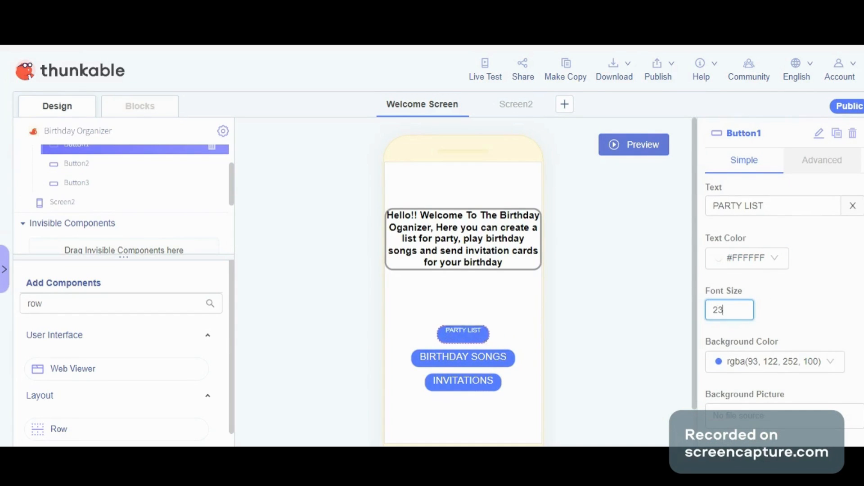
{"action": "key", "text": "BackSpace"}
{"action": "type", "text": "2"}
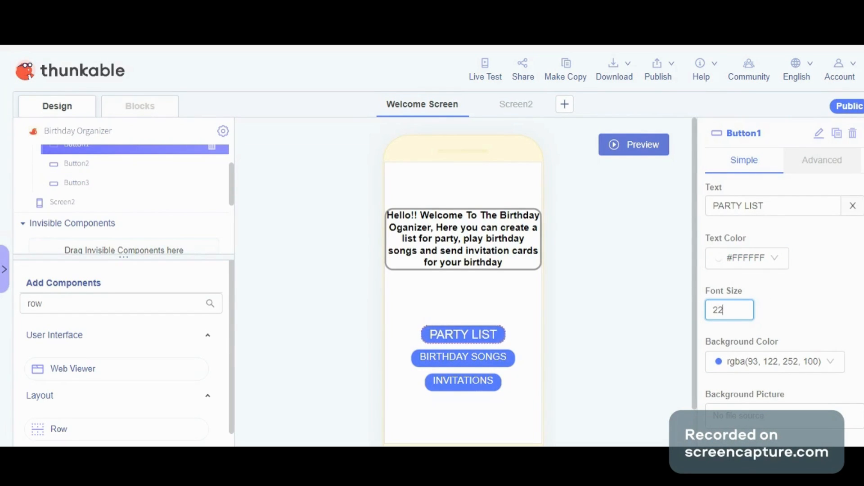
Change the PARTY LIST button's background color to red, rgba(208, 2, 27, 1)
{"action": "left_click", "coordinate": [761, 362]}
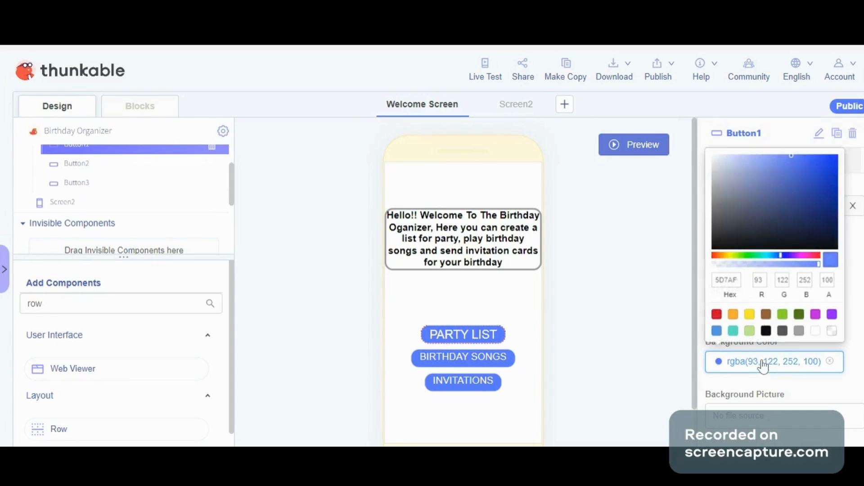
{"action": "left_click", "coordinate": [755, 333]}
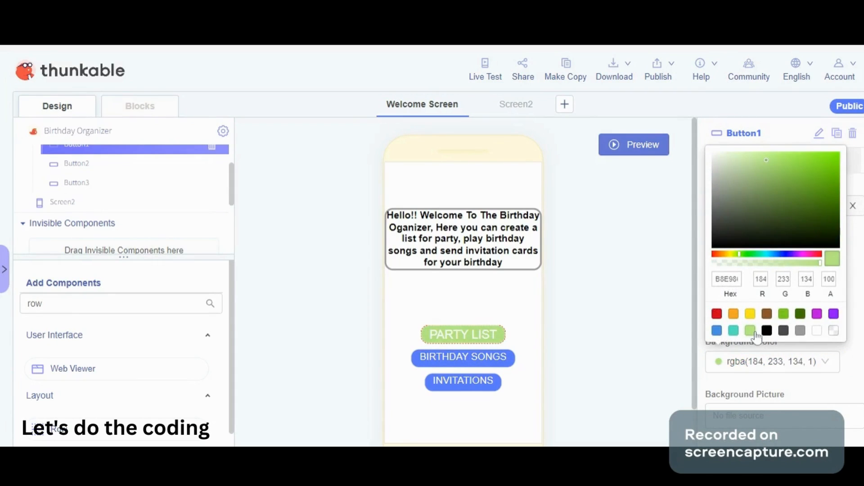
{"action": "left_click", "coordinate": [717, 316]}
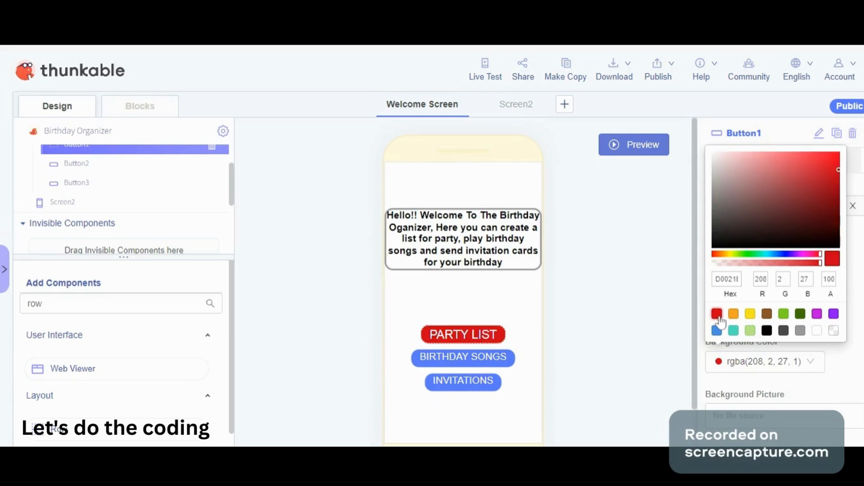
{"action": "left_click", "coordinate": [662, 333]}
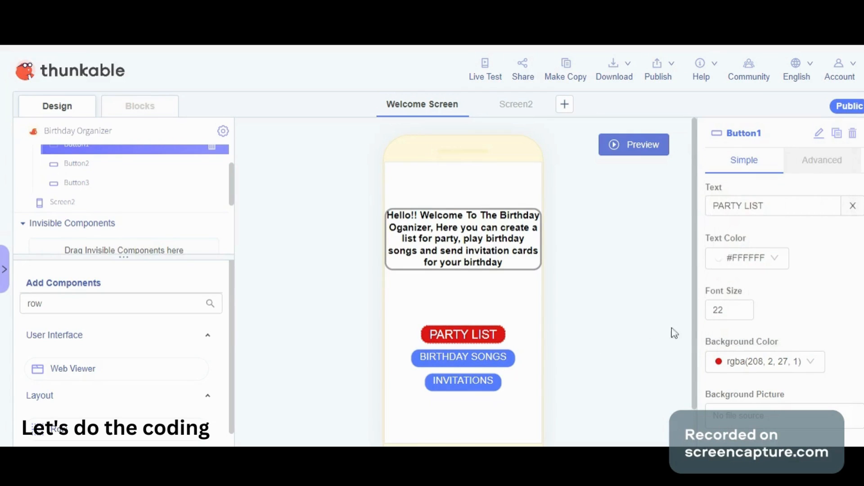
Try black and turquoise text on the PARTY LIST button, and set its text color to white, rgba(255, 255, 255, 1)
{"action": "left_click", "coordinate": [762, 261]}
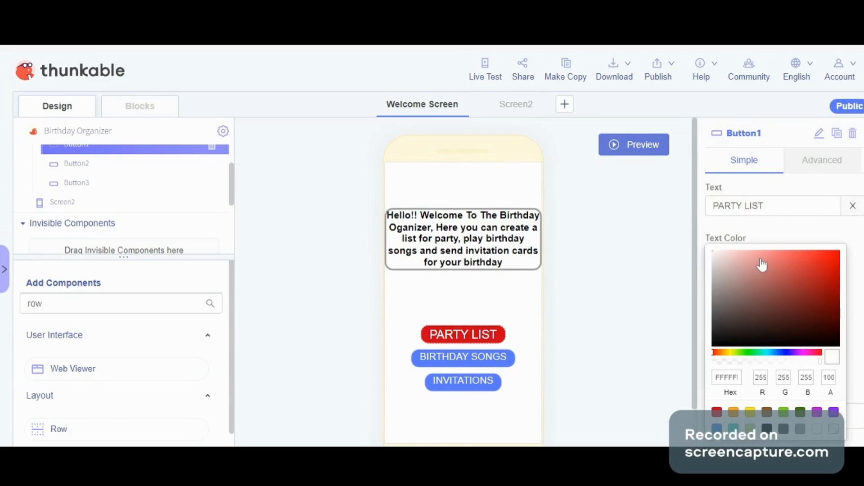
{"action": "left_click", "coordinate": [799, 431]}
{"action": "left_click", "coordinate": [767, 429]}
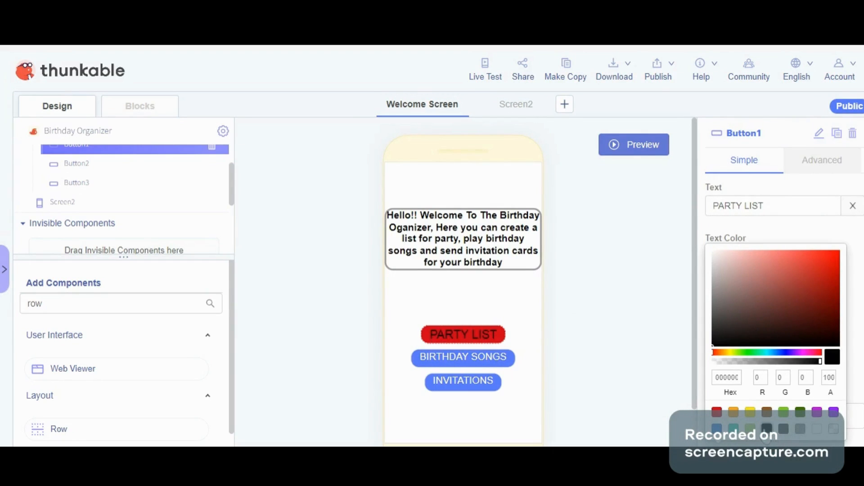
{"action": "left_click", "coordinate": [733, 428]}
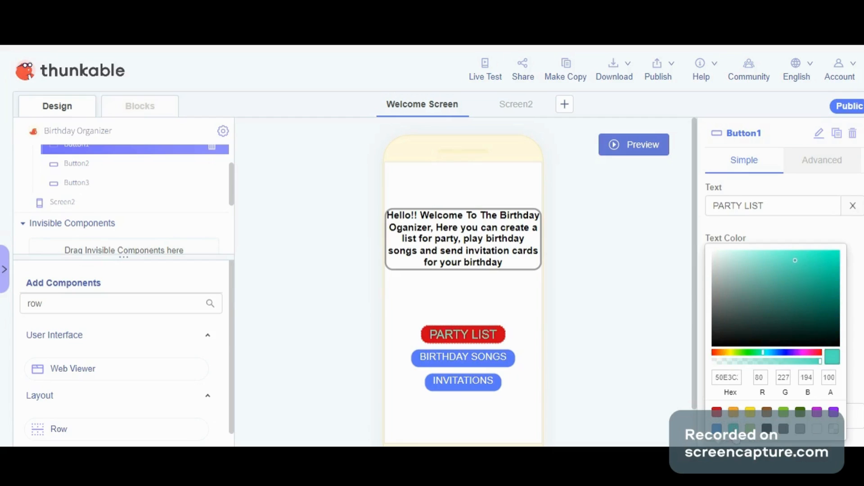
{"action": "left_click", "coordinate": [820, 434]}
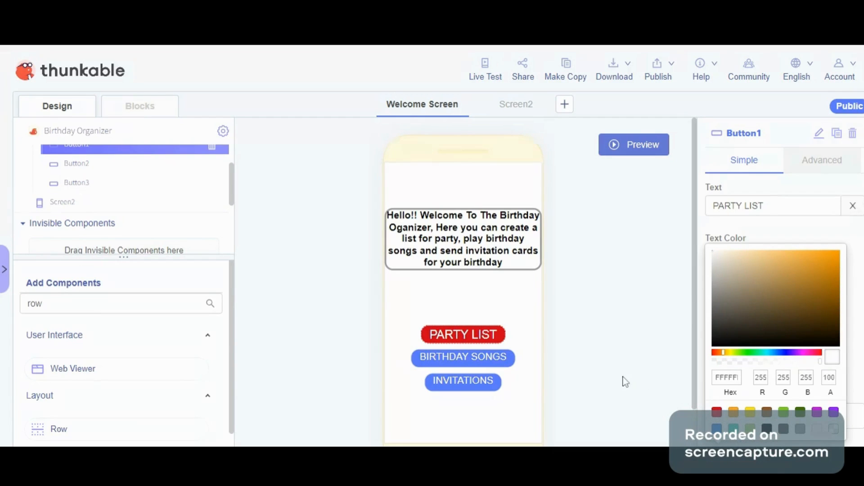
{"action": "left_click", "coordinate": [623, 380]}
Clear the PARTY LIST button's border radius to give it square corners
{"action": "scroll", "coordinate": [760, 319], "scroll_direction": "down", "scroll_amount": 1}
{"action": "scroll", "coordinate": [763, 320], "scroll_direction": "up", "scroll_amount": 1}
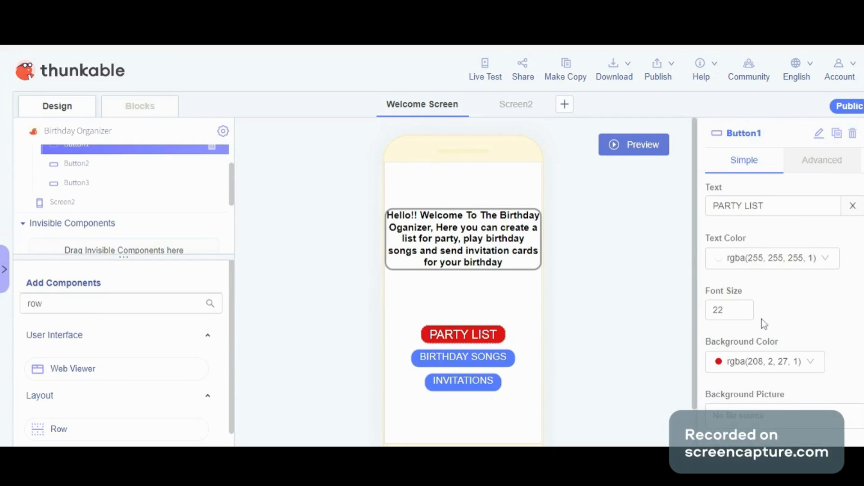
{"action": "scroll", "coordinate": [764, 324], "scroll_direction": "down", "scroll_amount": 9}
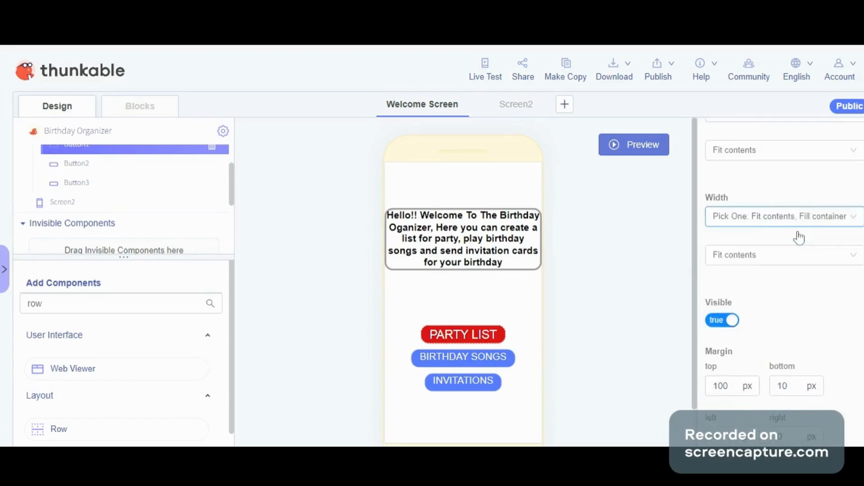
{"action": "scroll", "coordinate": [800, 236], "scroll_direction": "down", "scroll_amount": 12}
{"action": "scroll", "coordinate": [799, 234], "scroll_direction": "up", "scroll_amount": 3}
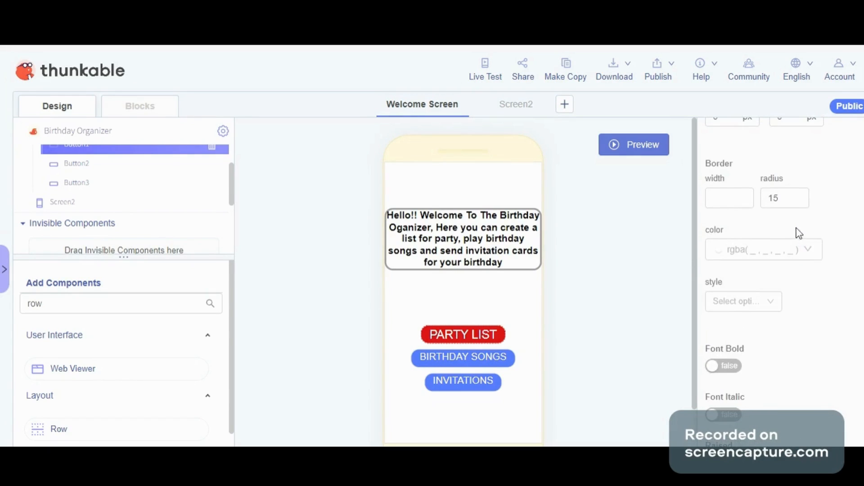
{"action": "left_click", "coordinate": [785, 198]}
{"action": "double_click", "coordinate": [773, 198]}
{"action": "key", "text": "BackSpace"}
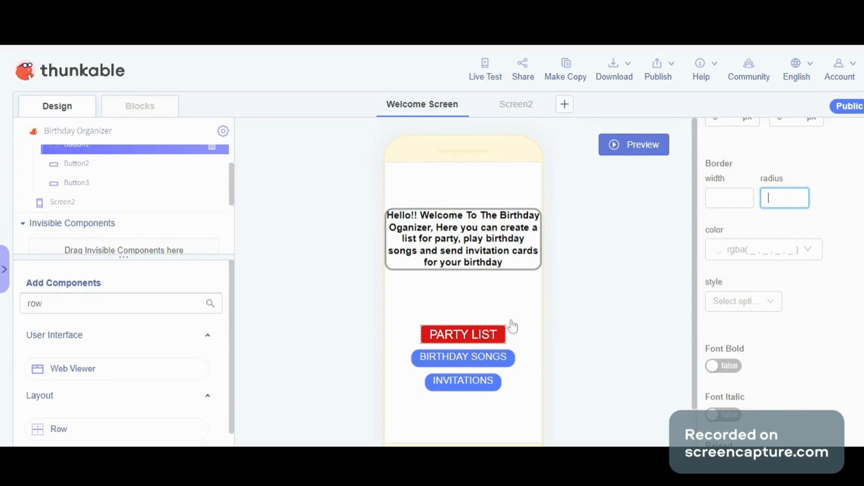
Try a white border with a width of 3 on the PARTY LIST button
{"action": "left_click", "coordinate": [729, 198]}
{"action": "type", "text": "3"}
{"action": "left_click", "coordinate": [740, 255]}
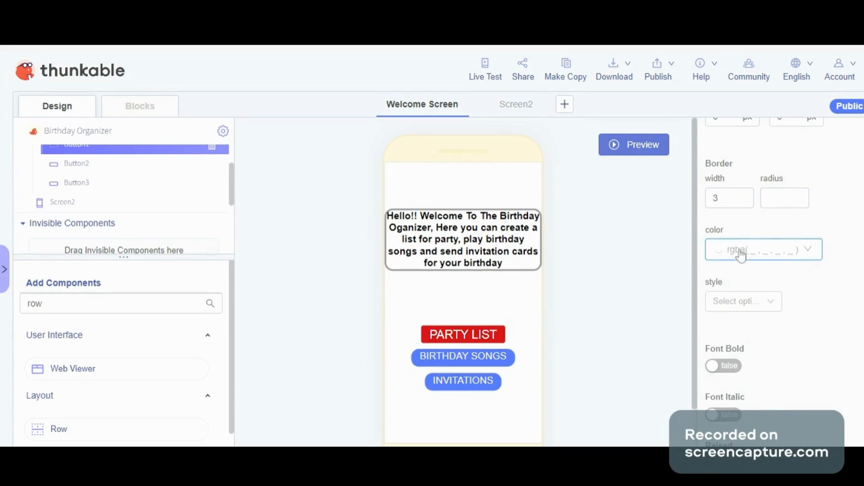
{"action": "left_click", "coordinate": [741, 255]}
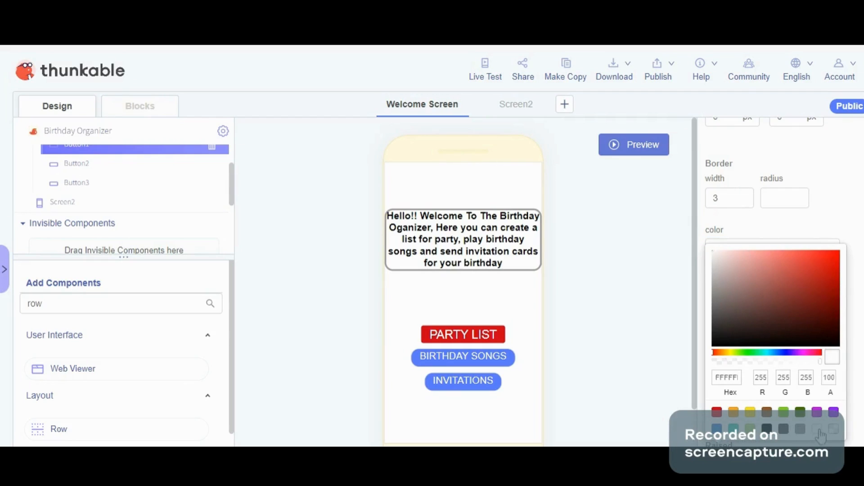
{"action": "left_click", "coordinate": [641, 295]}
Try a black border with a width of 5 on the PARTY LIST button
{"action": "double_click", "coordinate": [716, 198]}
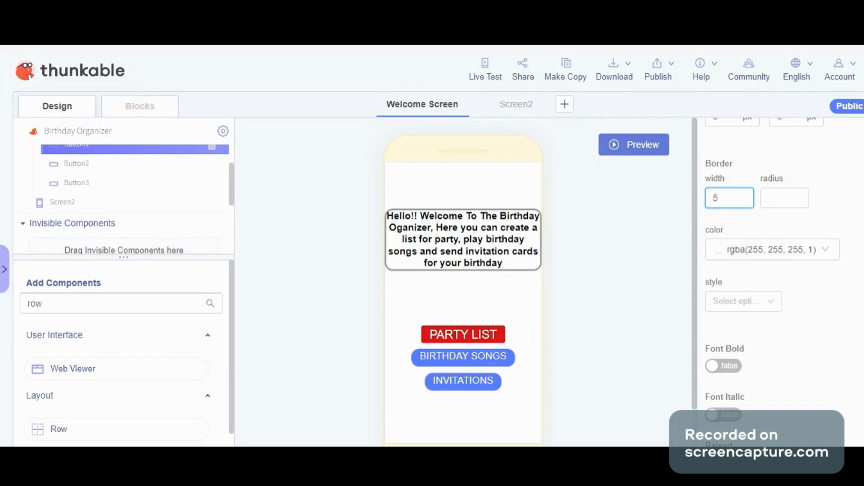
{"action": "left_click", "coordinate": [715, 249]}
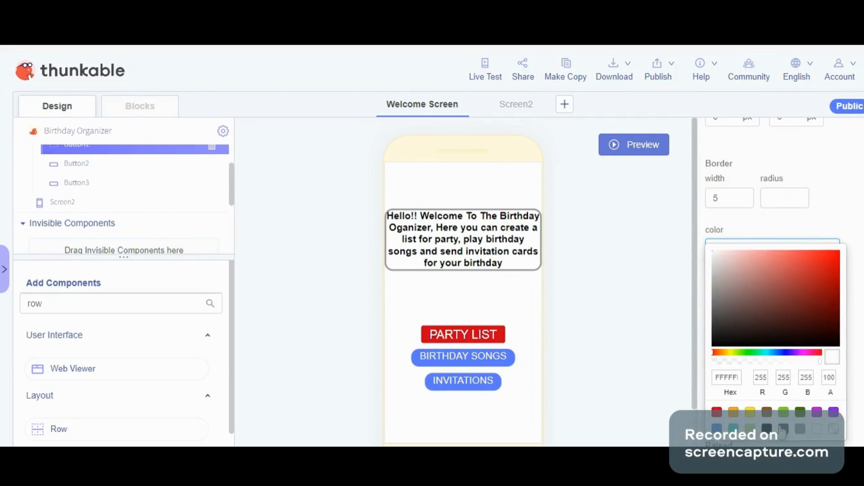
{"action": "left_click", "coordinate": [767, 430]}
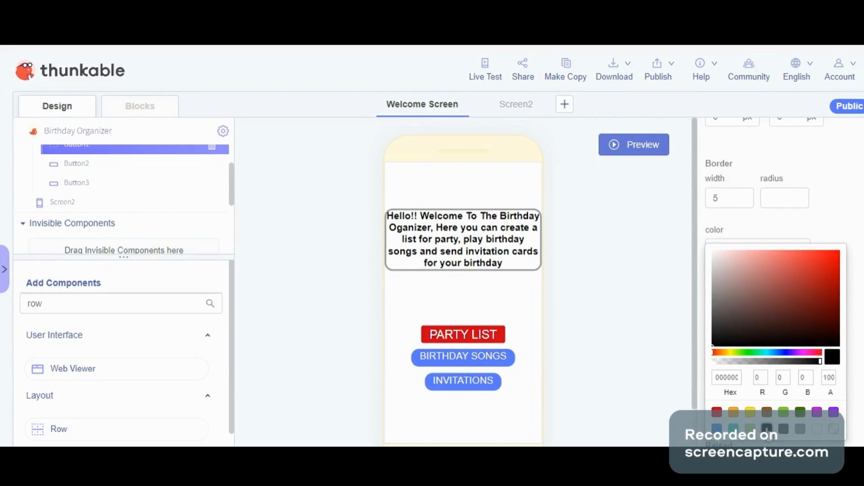
{"action": "left_click", "coordinate": [638, 385]}
Try border widths of 10, 5 and 8 on the PARTY LIST button
{"action": "double_click", "coordinate": [715, 198]}
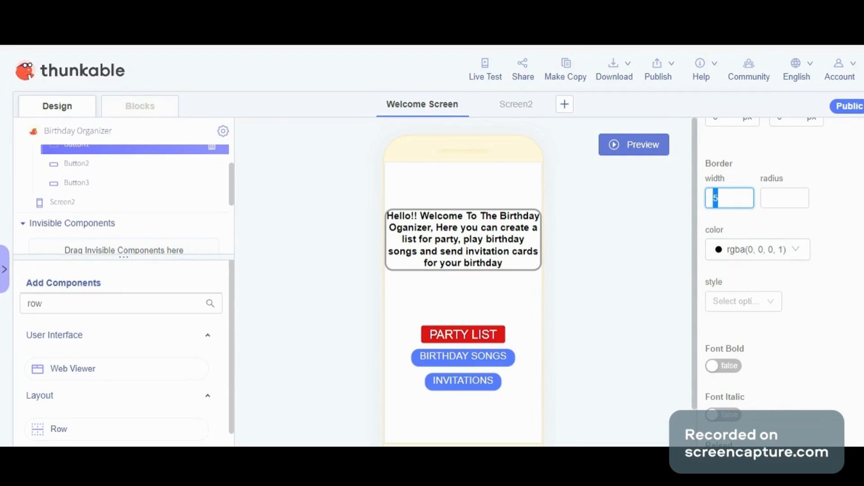
{"action": "key", "text": "BackSpace"}
{"action": "type", "text": "10"}
{"action": "double_click", "coordinate": [720, 198]}
{"action": "key", "text": "BackSpace"}
{"action": "type", "text": "5"}
{"action": "key", "text": "BackSpace"}
{"action": "type", "text": "8"}
Try dark gray, black and transparent as the PARTY LIST button's border color
{"action": "left_click", "coordinate": [756, 250]}
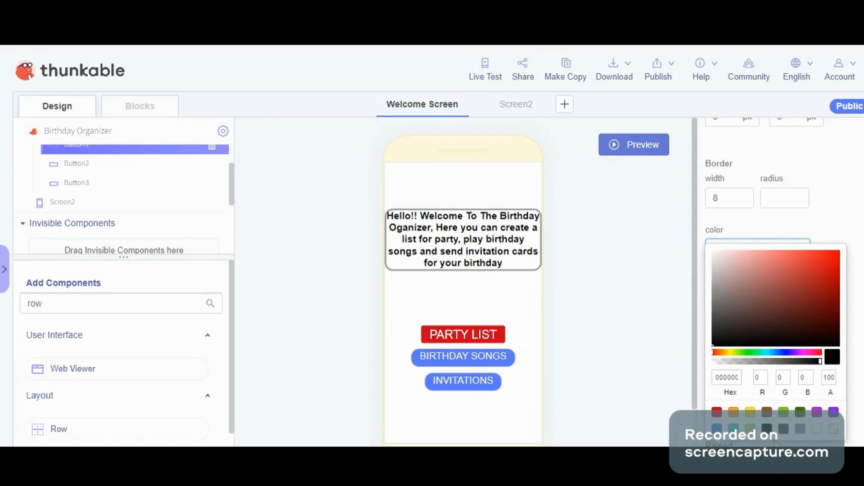
{"action": "left_click", "coordinate": [784, 430]}
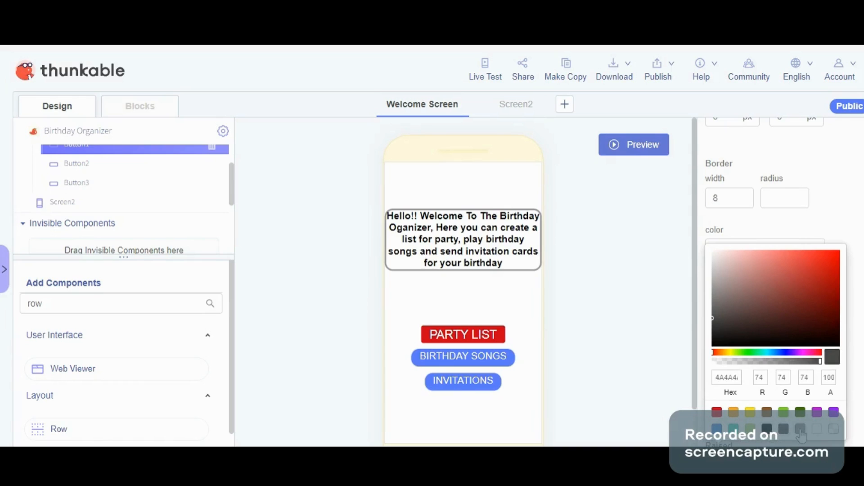
{"action": "left_click", "coordinate": [767, 428]}
{"action": "left_click", "coordinate": [833, 430]}
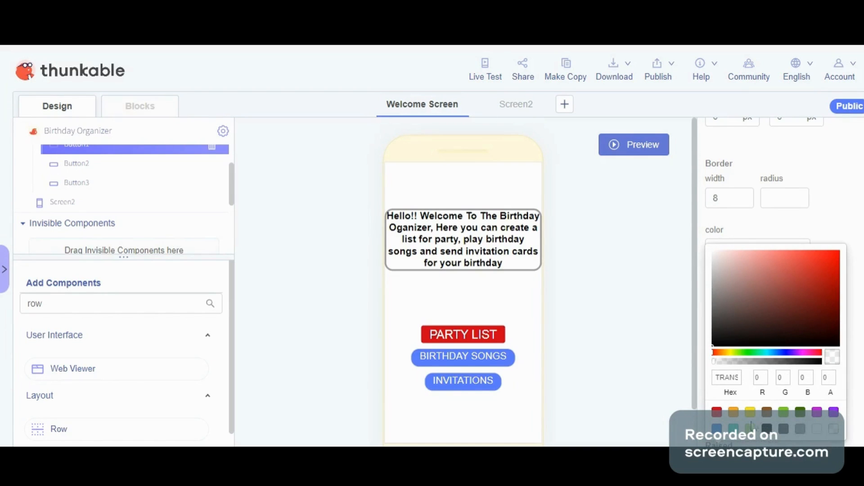
{"action": "left_click", "coordinate": [640, 392]}
Set the PARTY LIST button's border width to 3 and its border color to black, rgba(0, 0, 0, 1)
{"action": "double_click", "coordinate": [731, 199]}
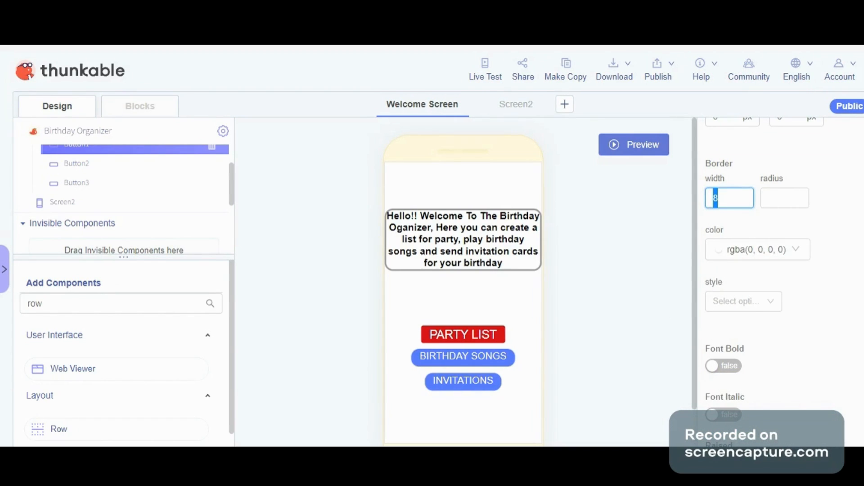
{"action": "type", "text": "3"}
{"action": "left_click", "coordinate": [737, 252]}
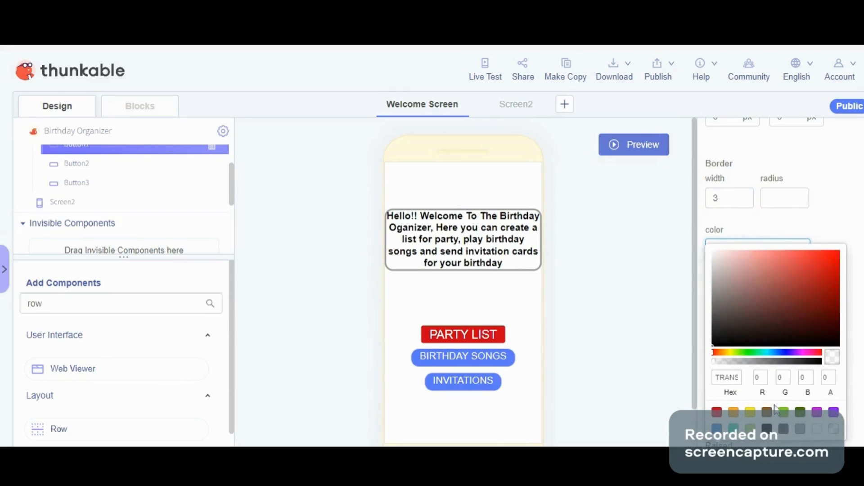
{"action": "left_click", "coordinate": [767, 429]}
{"action": "left_click", "coordinate": [568, 362]}
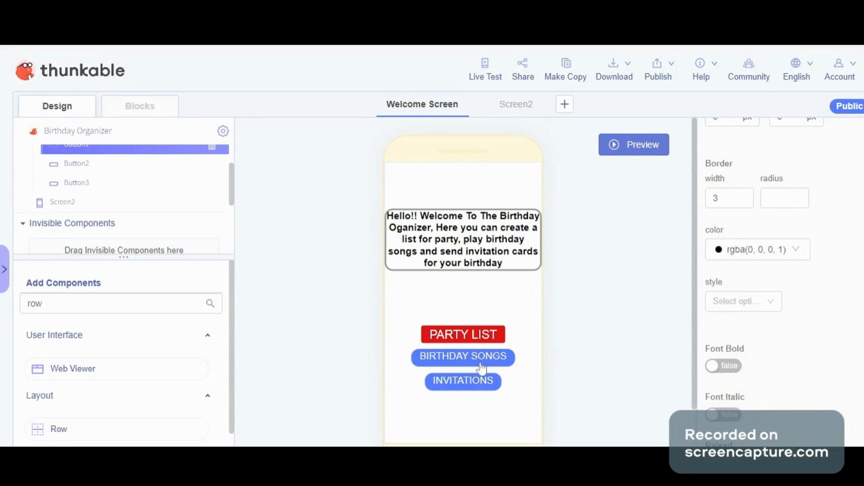
Clear the BIRTHDAY SONGS button's border radius
{"action": "left_click", "coordinate": [499, 362]}
{"action": "scroll", "coordinate": [749, 288], "scroll_direction": "down", "scroll_amount": 5}
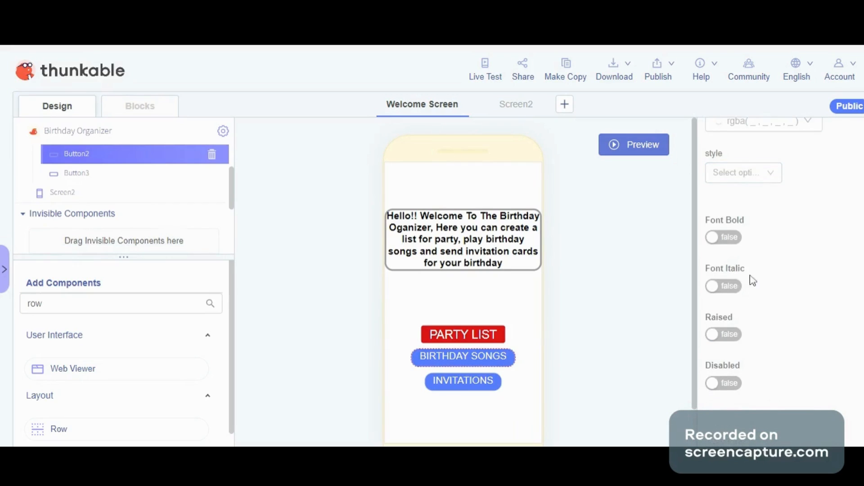
{"action": "scroll", "coordinate": [753, 280], "scroll_direction": "up", "scroll_amount": 3}
{"action": "left_click_drag", "start_coordinate": [780, 198], "coordinate": [747, 199]}
{"action": "key", "text": "BackSpace"}
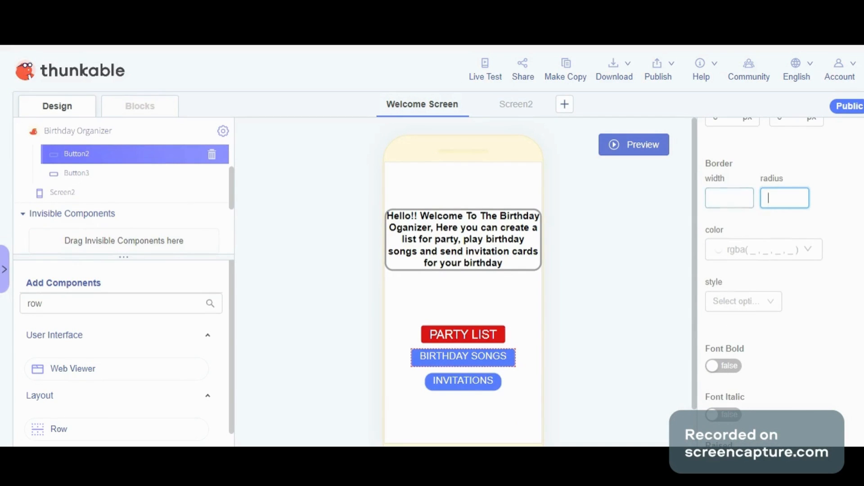
Set the BIRTHDAY SONGS button's border width to 3 and its border color to black
{"action": "left_click", "coordinate": [729, 198]}
{"action": "type", "text": "3"}
{"action": "left_click", "coordinate": [720, 250]}
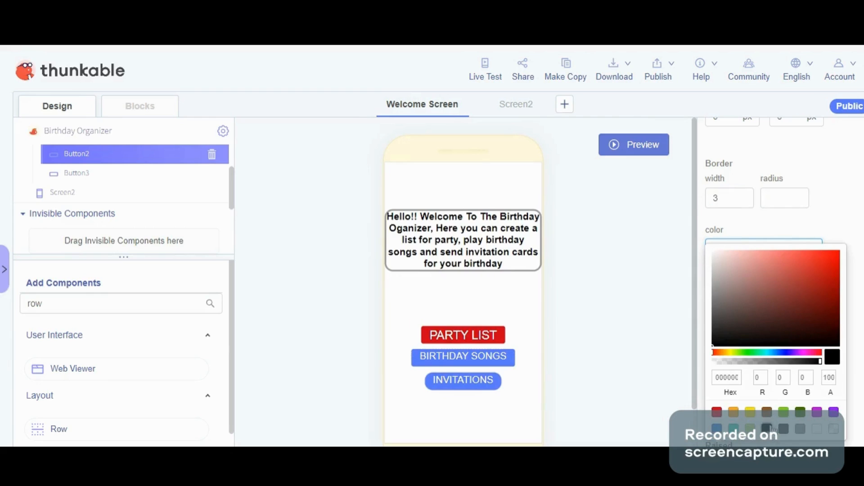
Set the BIRTHDAY SONGS button's font size to 22 and its background color to teal, rgba(80, 227, 194, 1)
{"action": "left_click", "coordinate": [629, 355]}
{"action": "scroll", "coordinate": [717, 317], "scroll_direction": "down", "scroll_amount": 8}
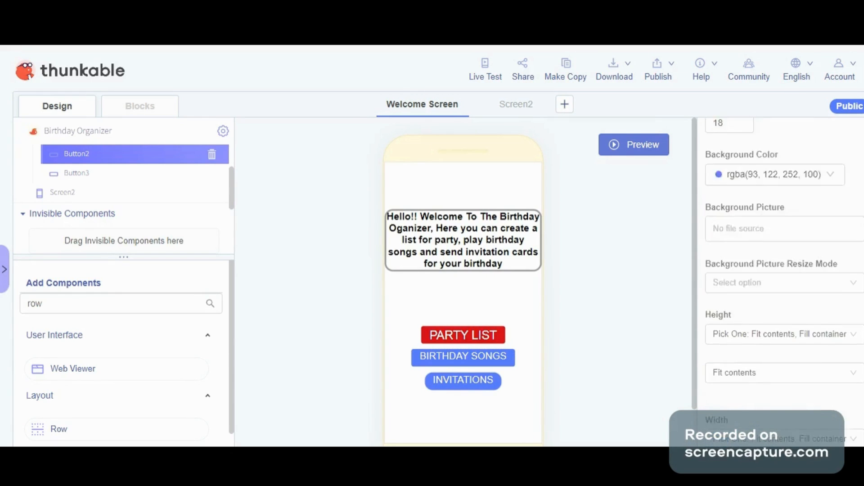
{"action": "scroll", "coordinate": [733, 322], "scroll_direction": "up", "scroll_amount": 1}
{"action": "double_click", "coordinate": [725, 181]}
{"action": "type", "text": "2"}
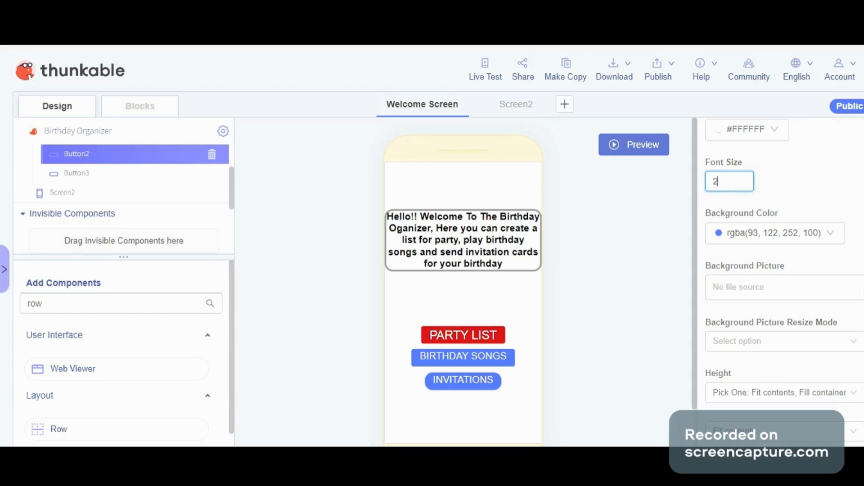
{"action": "type", "text": "2"}
{"action": "left_click", "coordinate": [740, 233]}
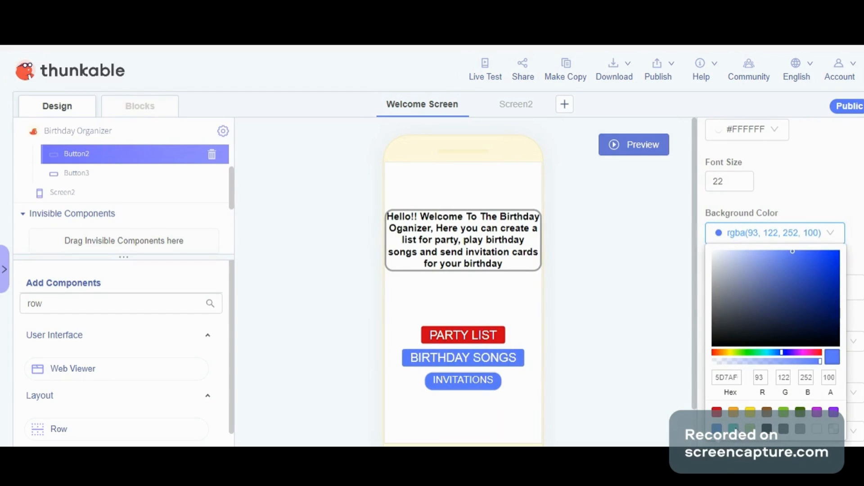
{"action": "left_click", "coordinate": [733, 429]}
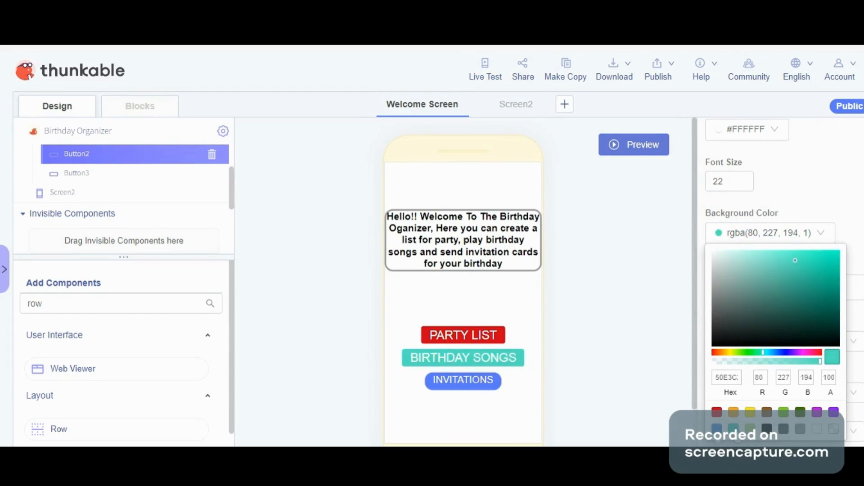
{"action": "left_click", "coordinate": [625, 367]}
Set the INVITATIONS button's background color to a light yellow, rgba(250, 238, 71, 1)
{"action": "left_click", "coordinate": [463, 382]}
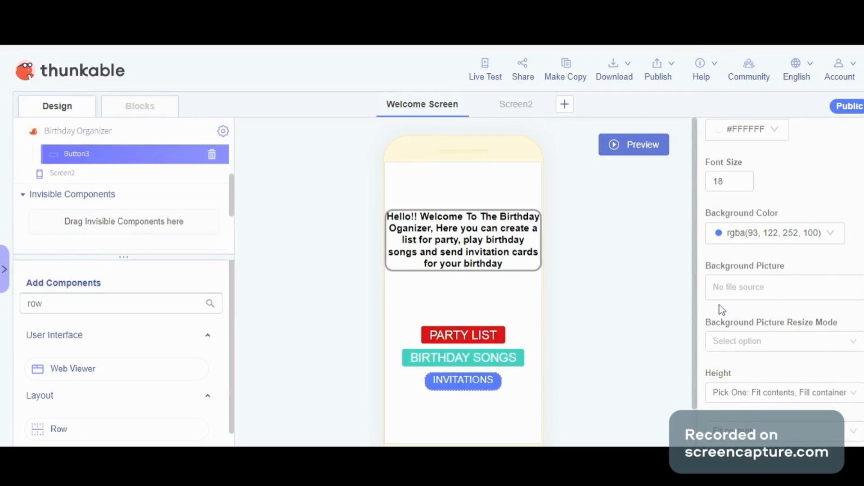
{"action": "left_click", "coordinate": [772, 232]}
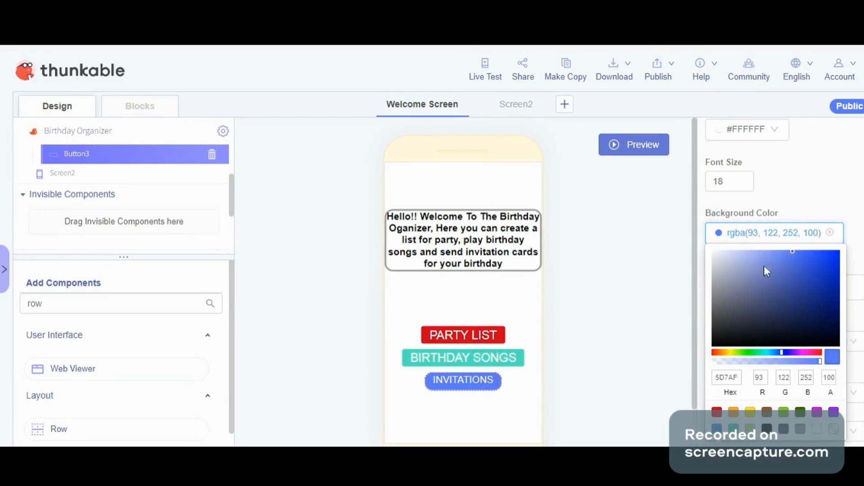
{"action": "left_click", "coordinate": [750, 412]}
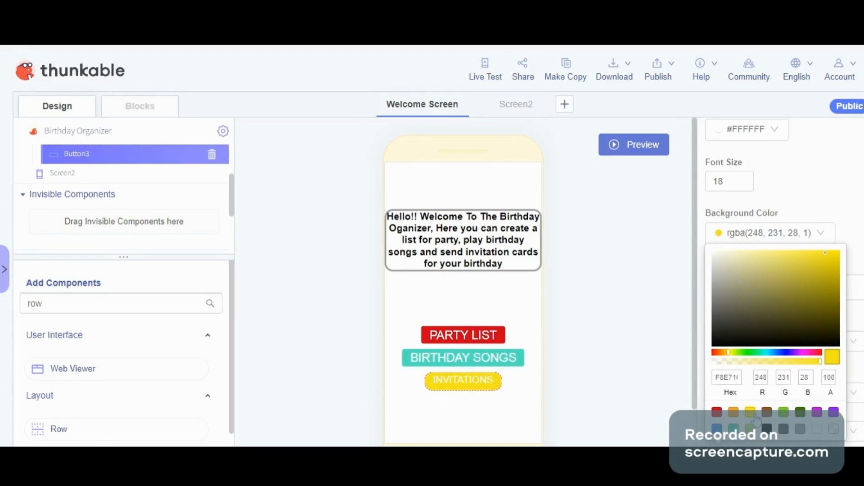
{"action": "left_click", "coordinate": [780, 254]}
{"action": "left_click", "coordinate": [792, 256]}
{"action": "left_click", "coordinate": [783, 257]}
{"action": "left_click", "coordinate": [788, 255]}
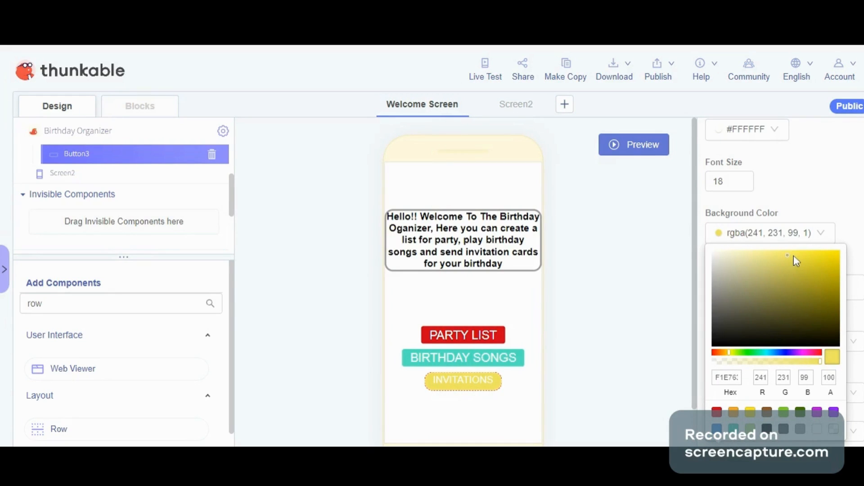
{"action": "left_click", "coordinate": [804, 252]}
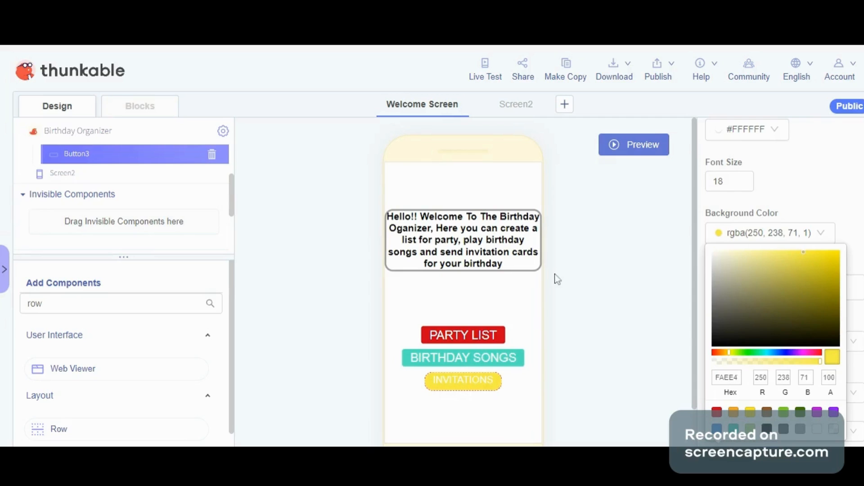
{"action": "left_click", "coordinate": [615, 276]}
Set the INVITATIONS button's font size to 22
{"action": "scroll", "coordinate": [752, 272], "scroll_direction": "up", "scroll_amount": 1}
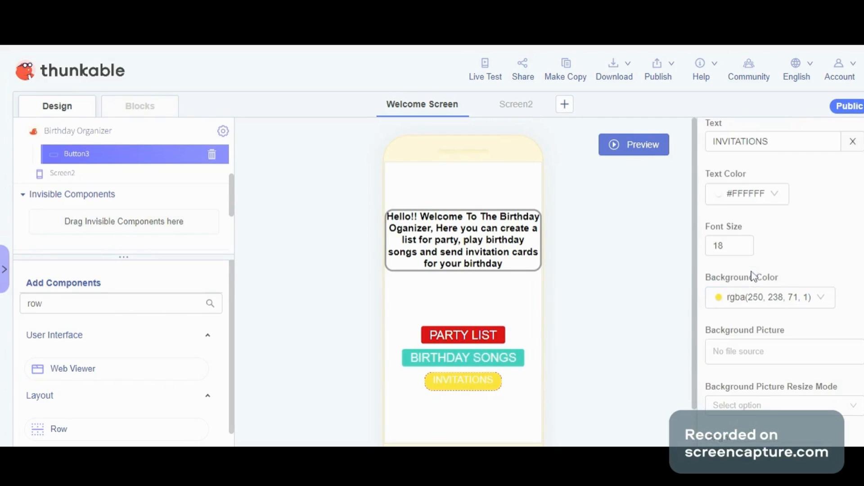
{"action": "double_click", "coordinate": [718, 245]}
{"action": "type", "text": "22"}
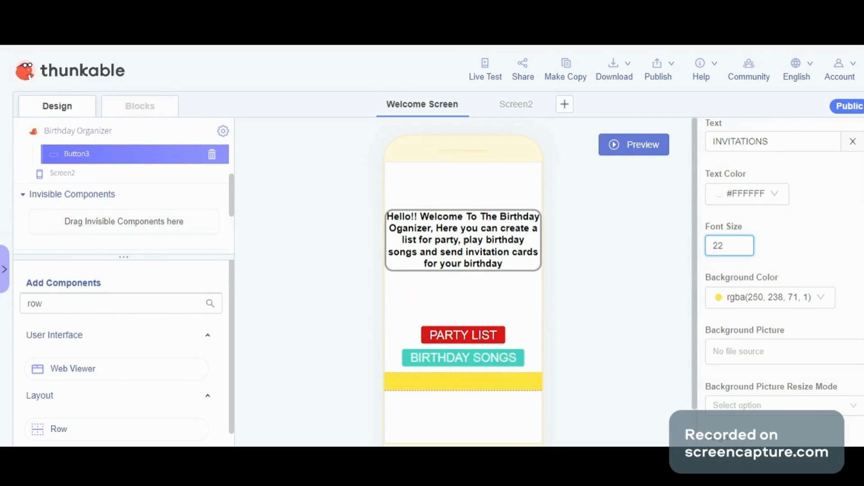
Try several text colors on the INVITATIONS button, including blue, red and green, and settle on brown, RGB 139, 87, 42
{"action": "scroll", "coordinate": [792, 189], "scroll_direction": "up", "scroll_amount": 2}
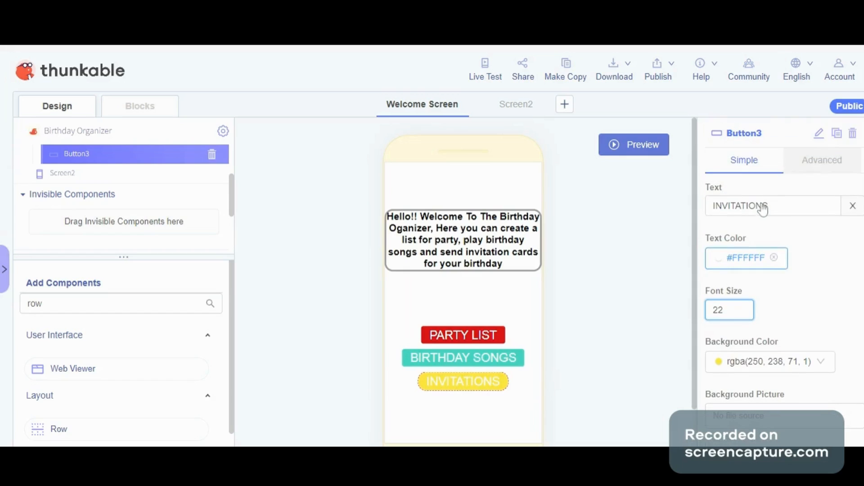
{"action": "left_click", "coordinate": [746, 265]}
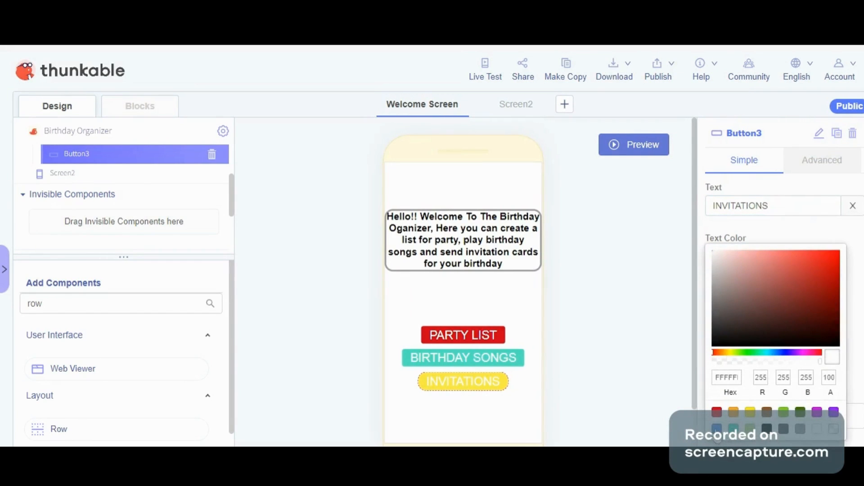
{"action": "left_click", "coordinate": [717, 428]}
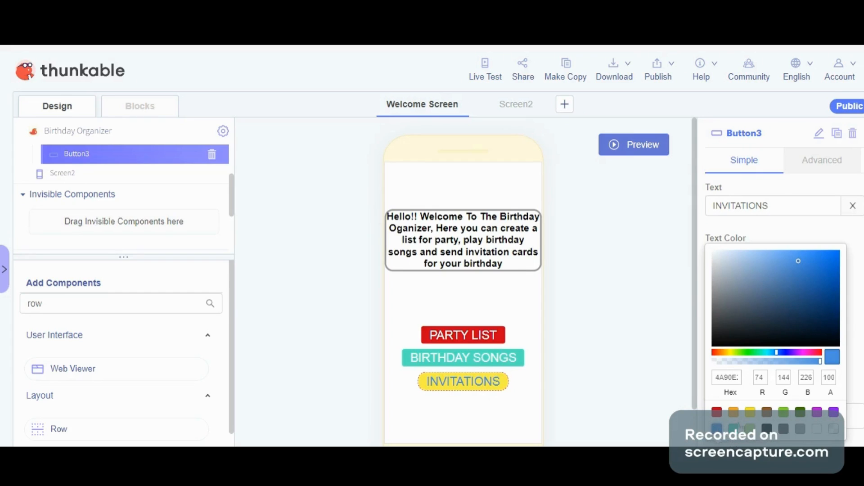
{"action": "left_click", "coordinate": [734, 431]}
{"action": "left_click", "coordinate": [717, 413]}
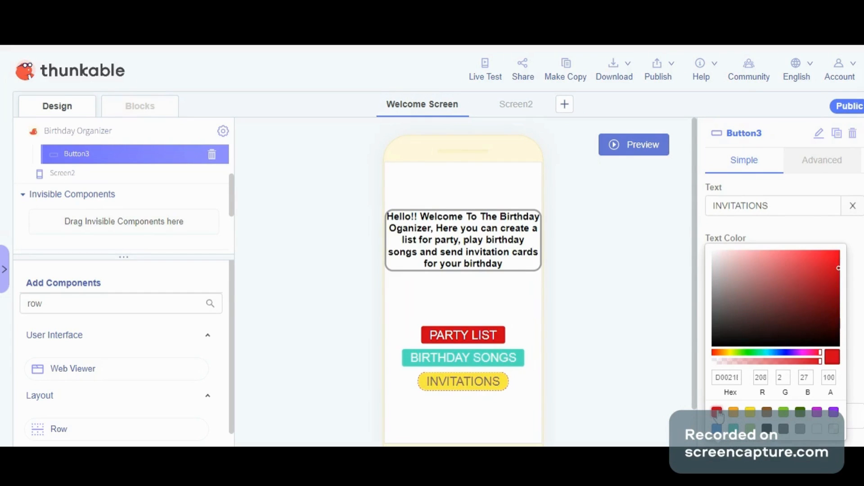
{"action": "left_click", "coordinate": [750, 414]}
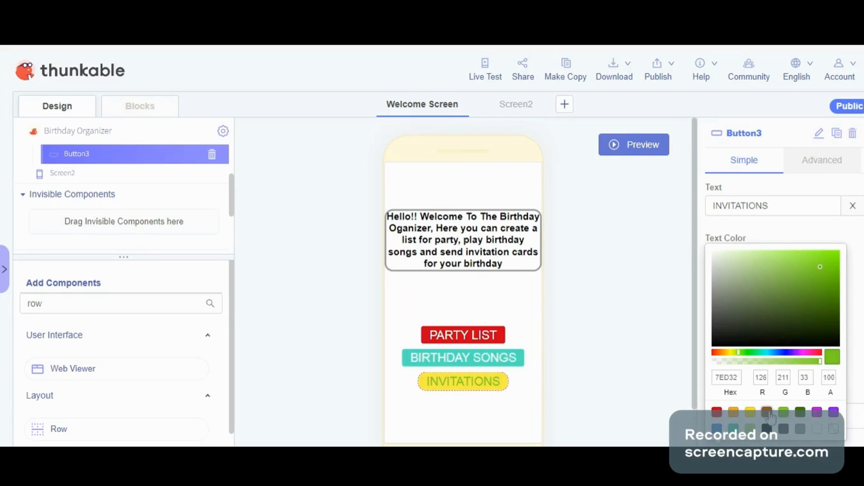
{"action": "left_click", "coordinate": [767, 413]}
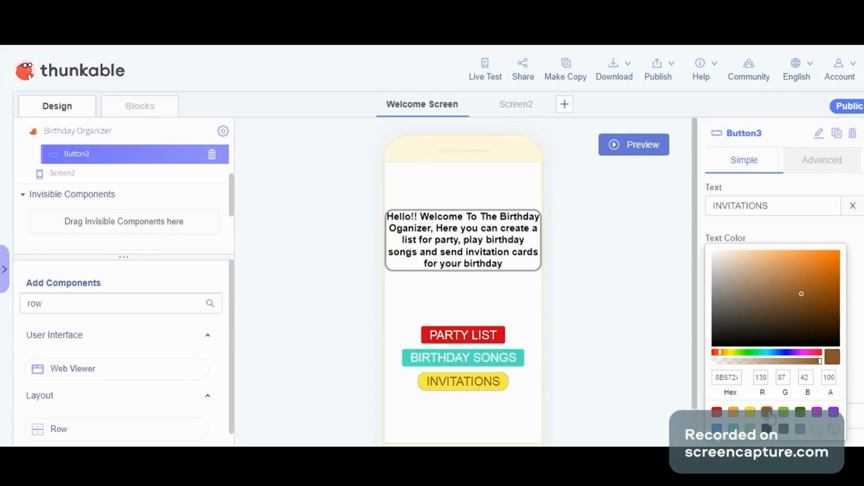
{"action": "left_click", "coordinate": [486, 360]}
Try purple, green and white as the BIRTHDAY SONGS button's text color, and settle on gray, rgba(155, 155, 155, 1)
{"action": "left_click", "coordinate": [486, 360]}
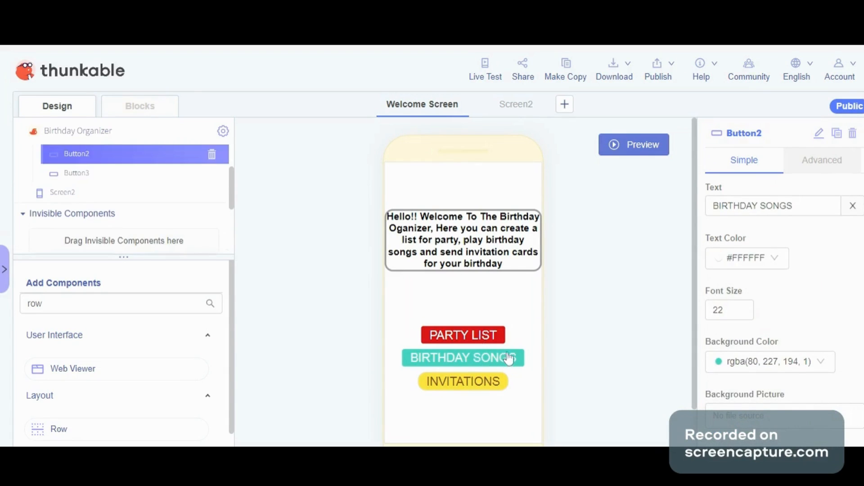
{"action": "left_click", "coordinate": [746, 258]}
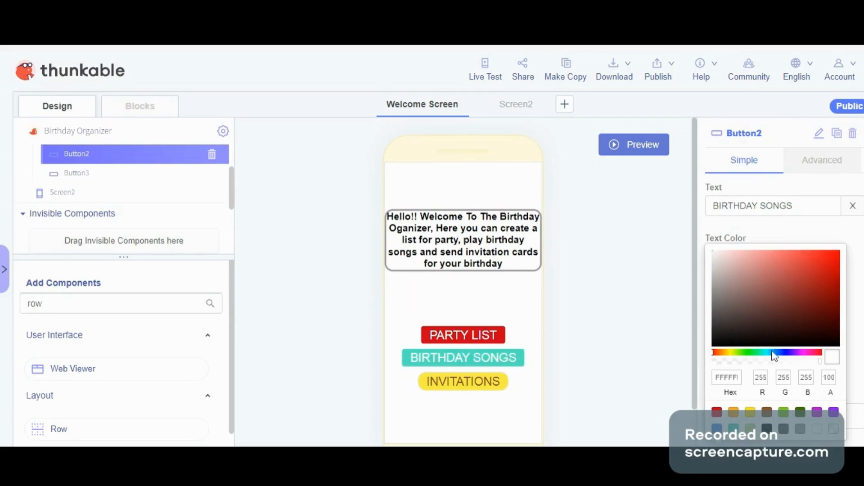
{"action": "left_click", "coordinate": [781, 265]}
{"action": "left_click", "coordinate": [746, 352]}
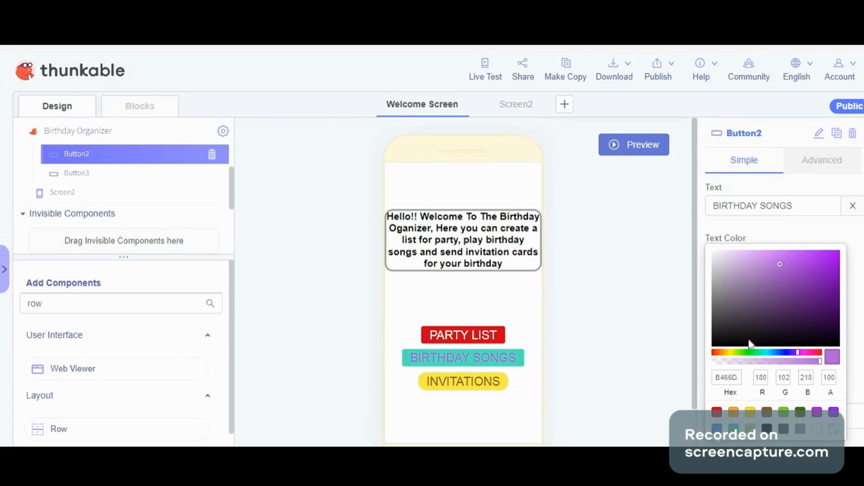
{"action": "left_click", "coordinate": [793, 263]}
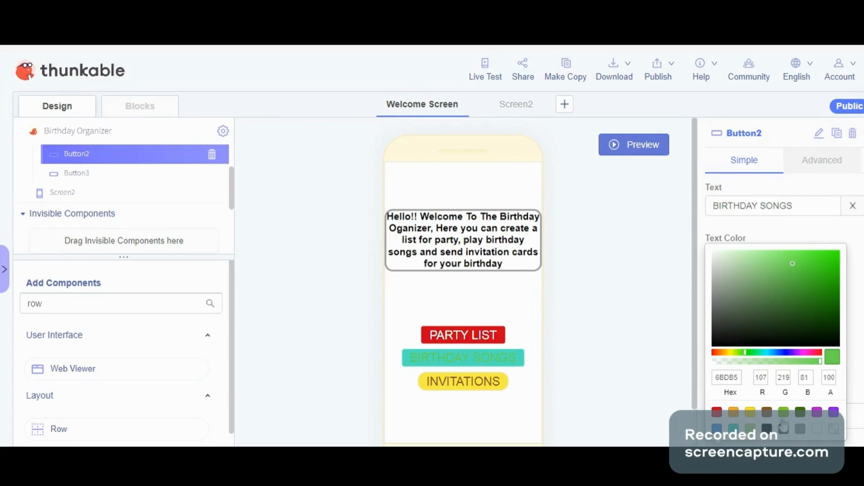
{"action": "left_click", "coordinate": [817, 429]}
{"action": "left_click", "coordinate": [800, 429]}
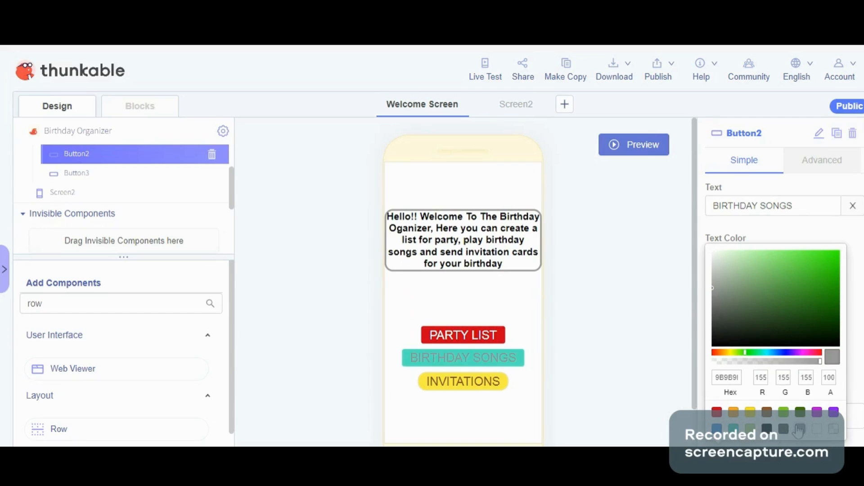
{"action": "left_click", "coordinate": [629, 443]}
Look through the BIRTHDAY SONGS button's size, margin, padding, border and font properties
{"action": "scroll", "coordinate": [738, 333], "scroll_direction": "down", "scroll_amount": 5}
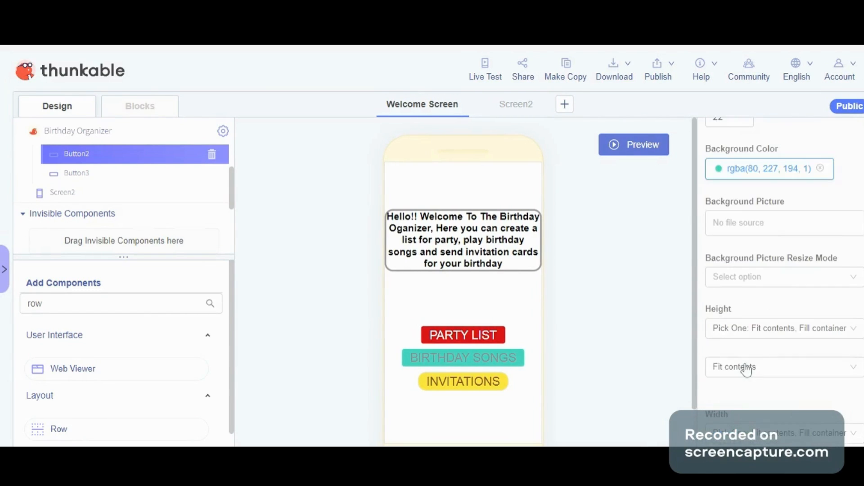
{"action": "scroll", "coordinate": [750, 353], "scroll_direction": "up", "scroll_amount": 3}
{"action": "scroll", "coordinate": [791, 202], "scroll_direction": "down", "scroll_amount": 1}
{"action": "scroll", "coordinate": [793, 211], "scroll_direction": "up", "scroll_amount": 3}
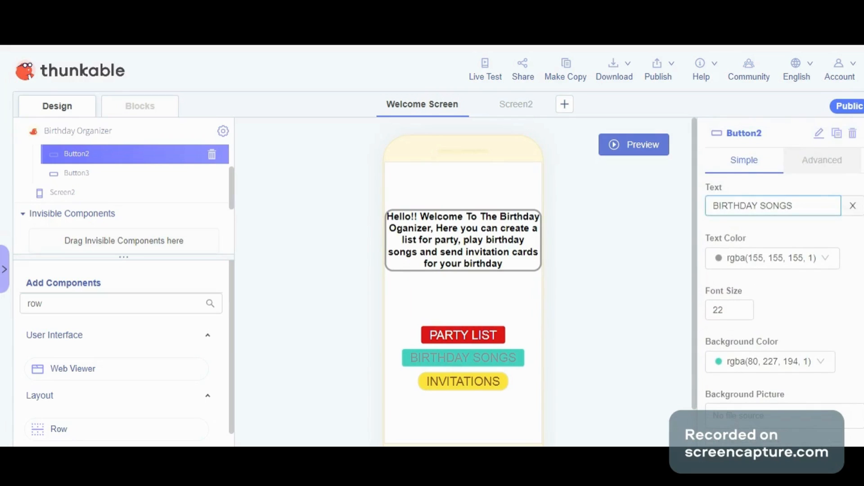
{"action": "scroll", "coordinate": [816, 223], "scroll_direction": "down", "scroll_amount": 3}
{"action": "scroll", "coordinate": [820, 226], "scroll_direction": "down", "scroll_amount": 10}
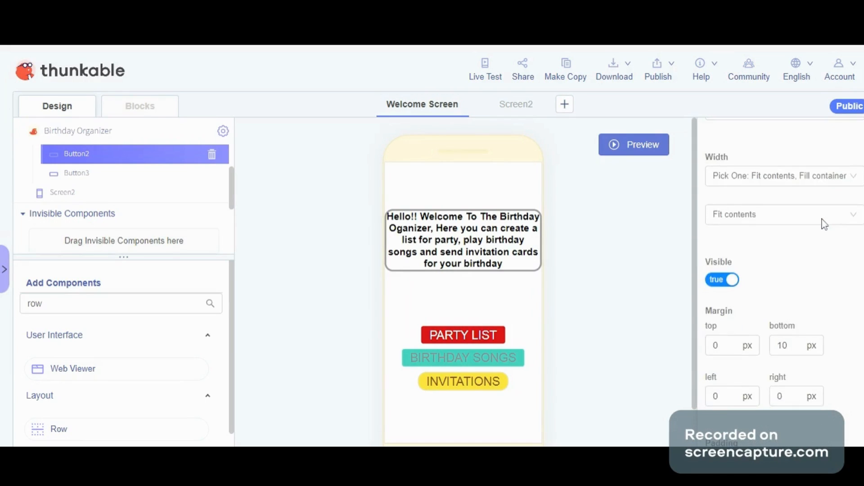
{"action": "scroll", "coordinate": [749, 299], "scroll_direction": "down", "scroll_amount": 3}
{"action": "scroll", "coordinate": [748, 299], "scroll_direction": "up", "scroll_amount": 4}
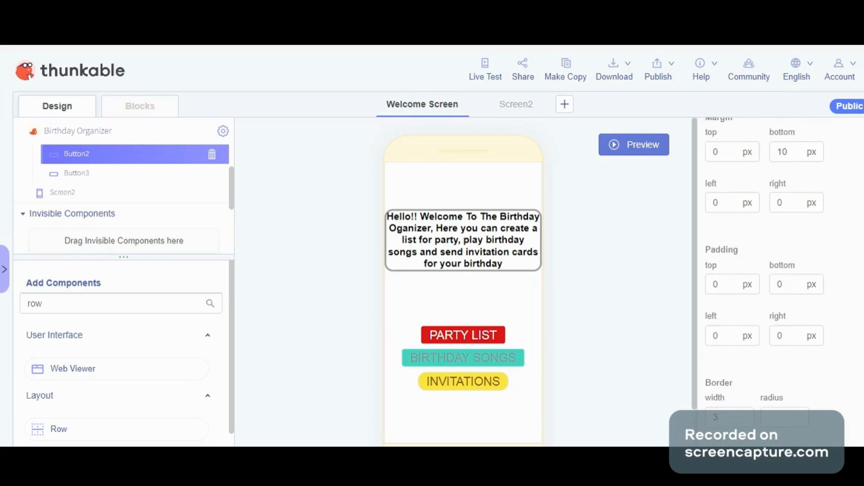
{"action": "scroll", "coordinate": [755, 322], "scroll_direction": "down", "scroll_amount": 4}
{"action": "scroll", "coordinate": [733, 327], "scroll_direction": "down", "scroll_amount": 1}
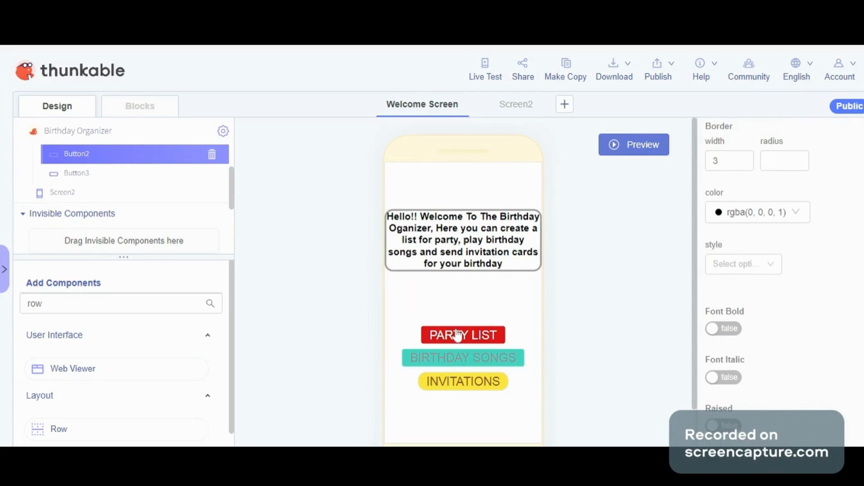
{"action": "left_click", "coordinate": [486, 366]}
Clear the INVITATIONS button's border radius
{"action": "left_click", "coordinate": [479, 382]}
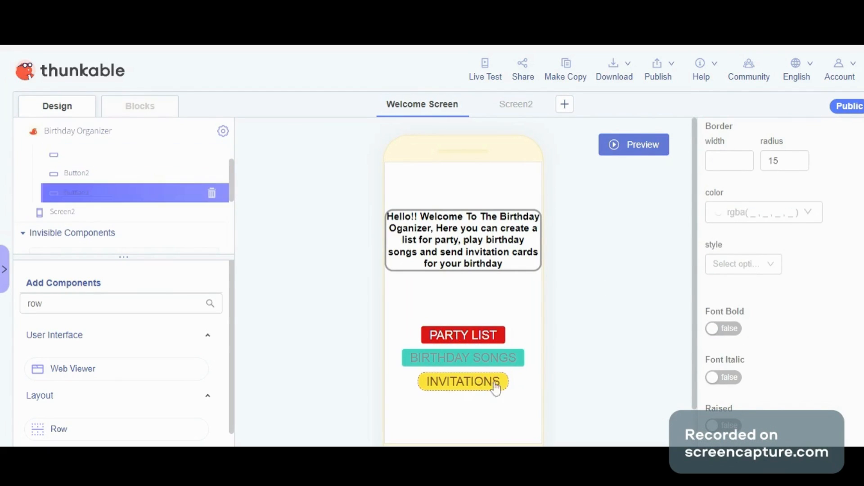
{"action": "scroll", "coordinate": [792, 276], "scroll_direction": "up", "scroll_amount": 3}
{"action": "left_click", "coordinate": [783, 326]}
{"action": "double_click", "coordinate": [783, 327]}
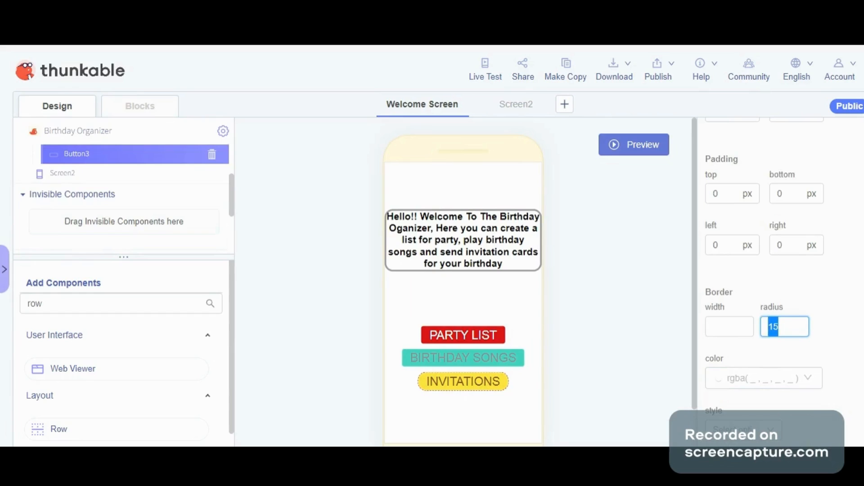
{"action": "key", "text": "BackSpace"}
Set the INVITATIONS button's border width to 3 and its border color to black
{"action": "key", "text": "shift+Tab"}
{"action": "type", "text": "3"}
{"action": "scroll", "coordinate": [754, 239], "scroll_direction": "down", "scroll_amount": 4}
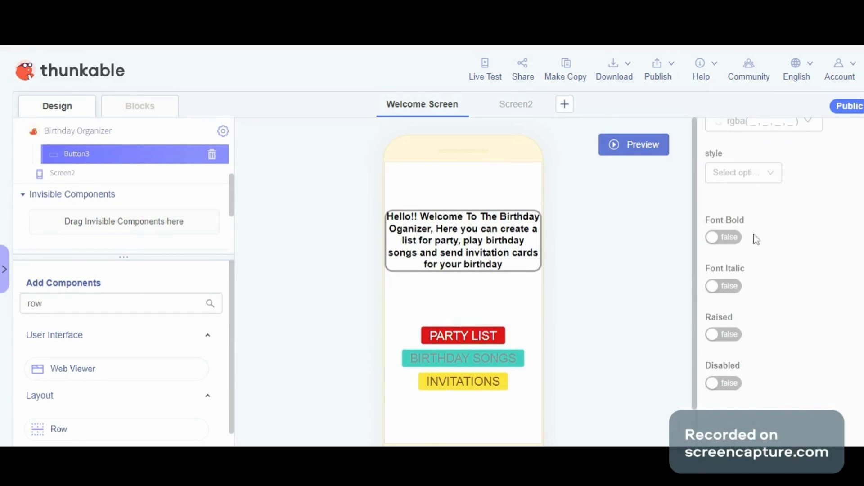
{"action": "scroll", "coordinate": [740, 207], "scroll_direction": "up", "scroll_amount": 1}
{"action": "left_click", "coordinate": [741, 189]}
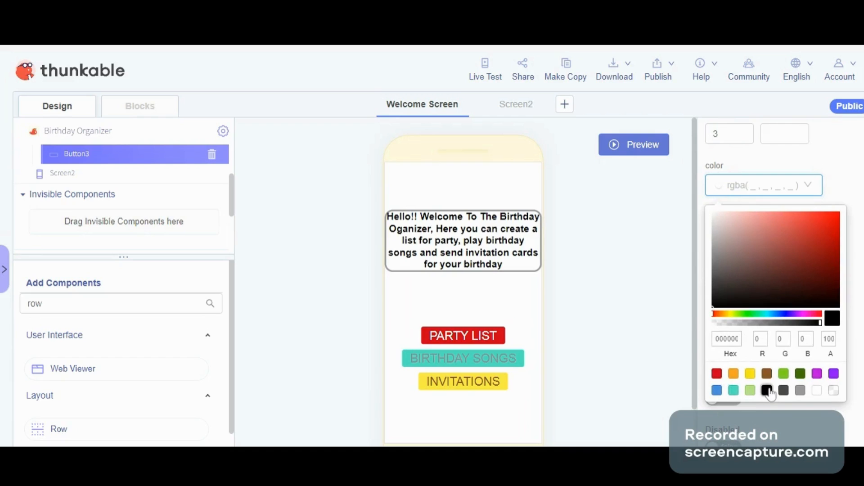
{"action": "left_click", "coordinate": [766, 388]}
Turn on bold font and the raised effect for the BIRTHDAY SONGS button
{"action": "left_click", "coordinate": [472, 360]}
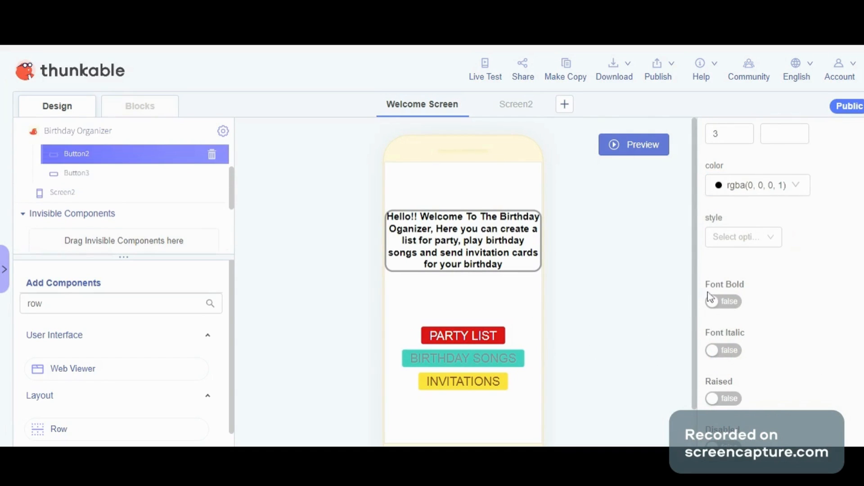
{"action": "left_click", "coordinate": [721, 303]}
{"action": "left_click", "coordinate": [723, 399]}
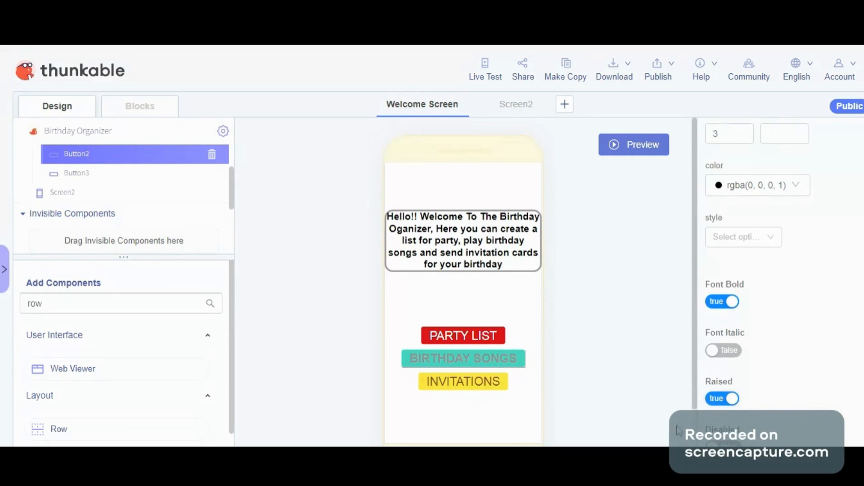
Turn on bold font and the raised effect for the INVITATIONS button
{"action": "left_click", "coordinate": [468, 387]}
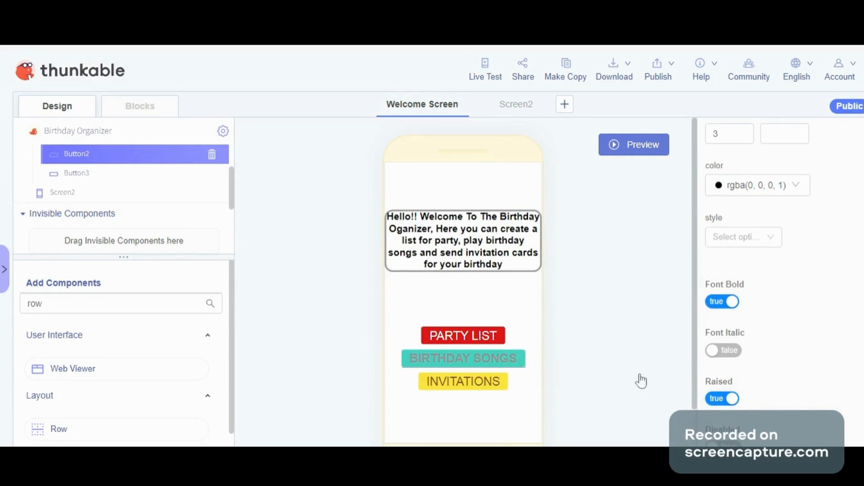
{"action": "left_click", "coordinate": [721, 303]}
{"action": "left_click", "coordinate": [735, 400]}
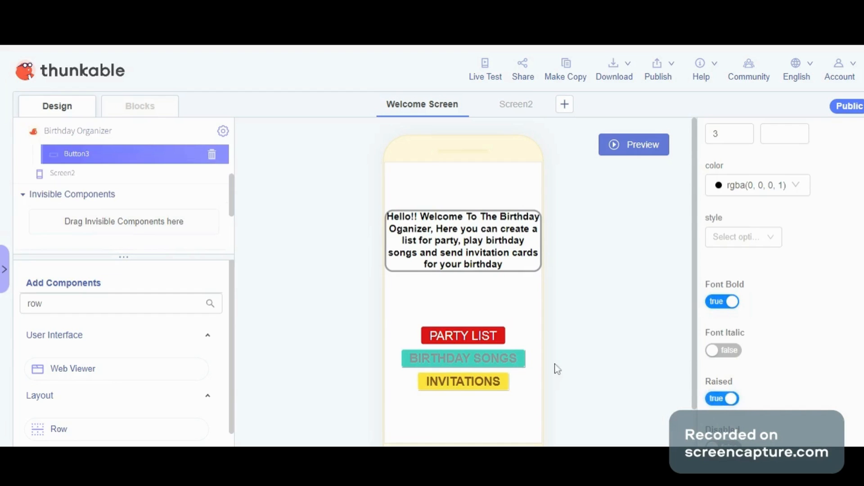
Turn on bold font and the raised effect for the PARTY LIST button
{"action": "left_click", "coordinate": [490, 333]}
{"action": "left_click", "coordinate": [723, 301]}
{"action": "left_click", "coordinate": [718, 399]}
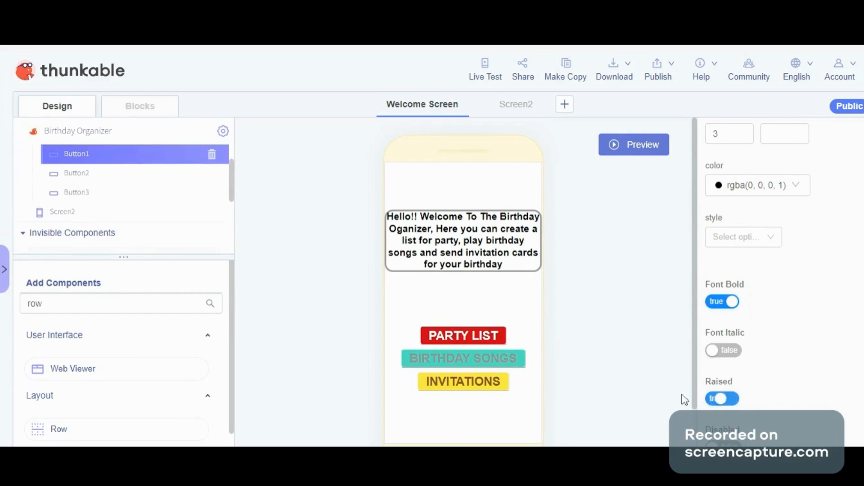
Rename Screen2 as "List screen"
{"action": "left_click", "coordinate": [518, 104]}
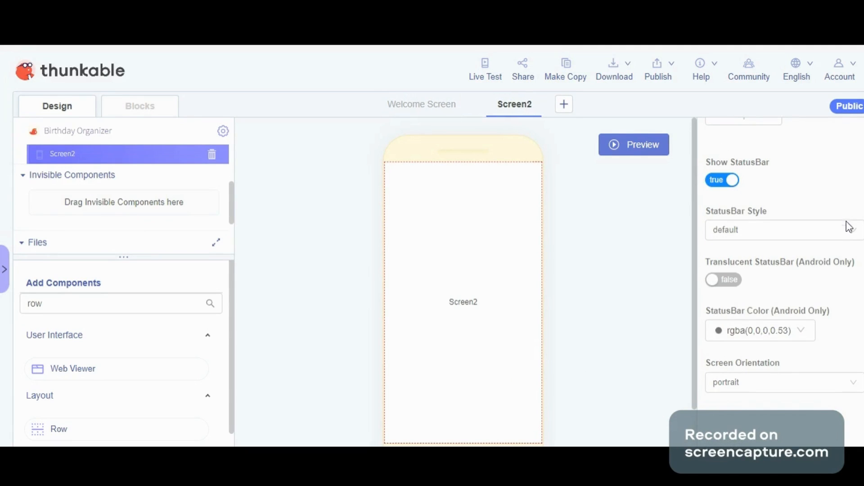
{"action": "scroll", "coordinate": [836, 223], "scroll_direction": "up", "scroll_amount": 15}
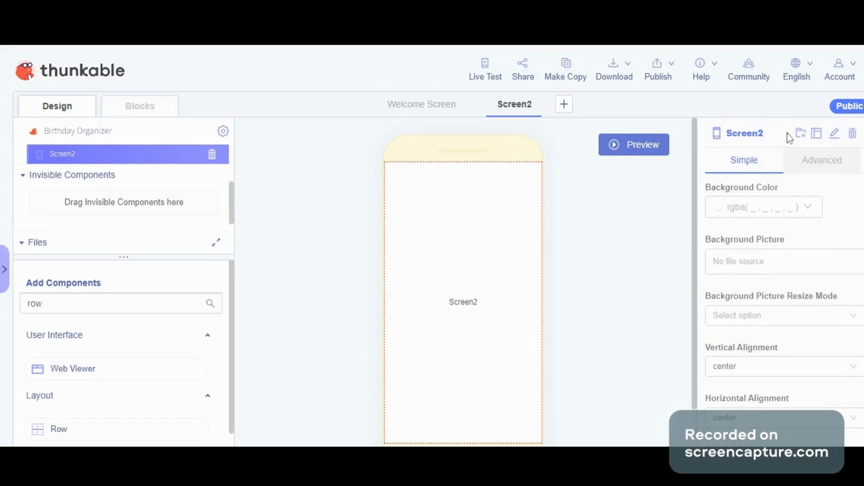
{"action": "left_click", "coordinate": [834, 134]}
{"action": "key", "text": "BackSpace"}
{"action": "key", "text": "BackSpace"}
{"action": "key", "text": "BackSpace"}
{"action": "key", "text": "BackSpace"}
{"action": "key", "text": "BackSpace"}
{"action": "key", "text": "BackSpace"}
{"action": "key", "text": "BackSpace"}
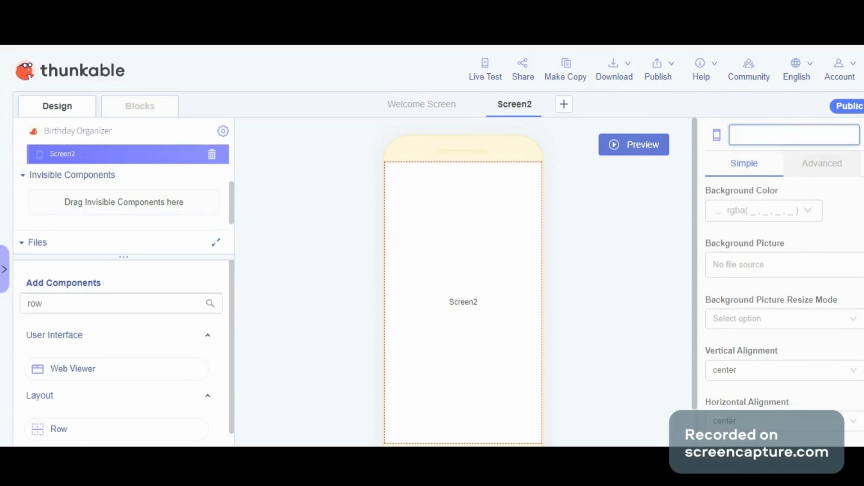
{"action": "type", "text": "List screen"}
{"action": "key", "text": "Return"}
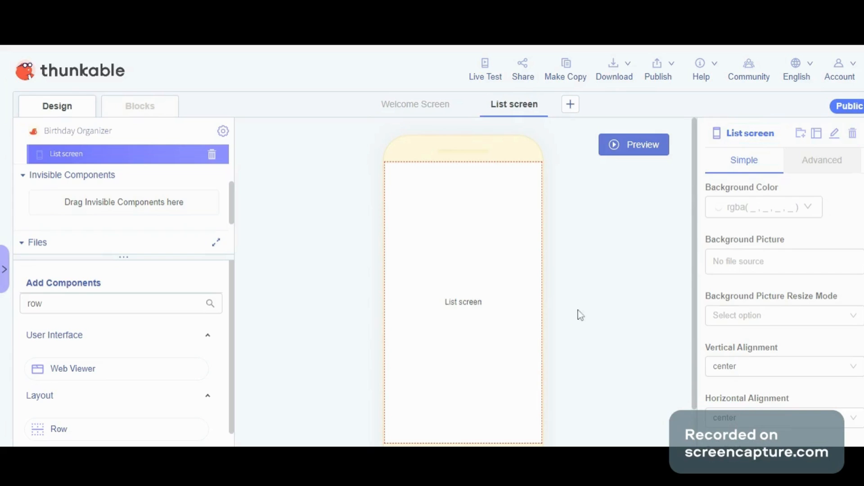
{"action": "left_click", "coordinate": [423, 110]}
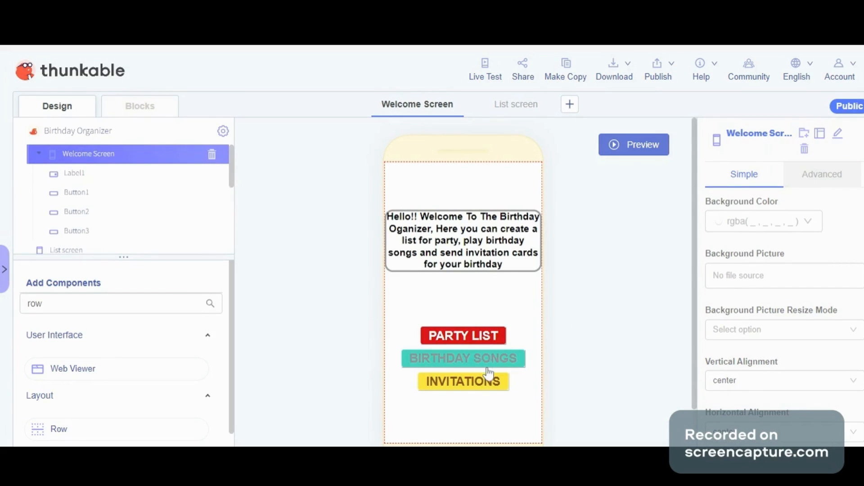
{"action": "left_click", "coordinate": [513, 221]}
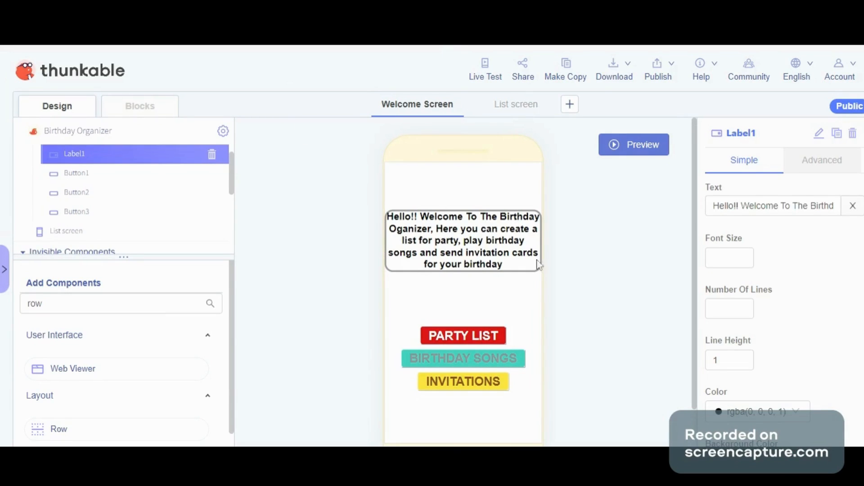
{"action": "left_click", "coordinate": [509, 108]}
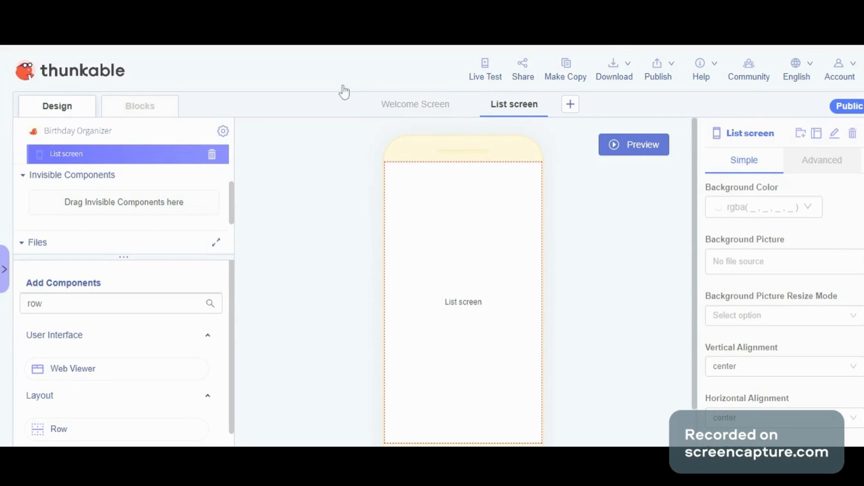
{"action": "left_click", "coordinate": [102, 115]}
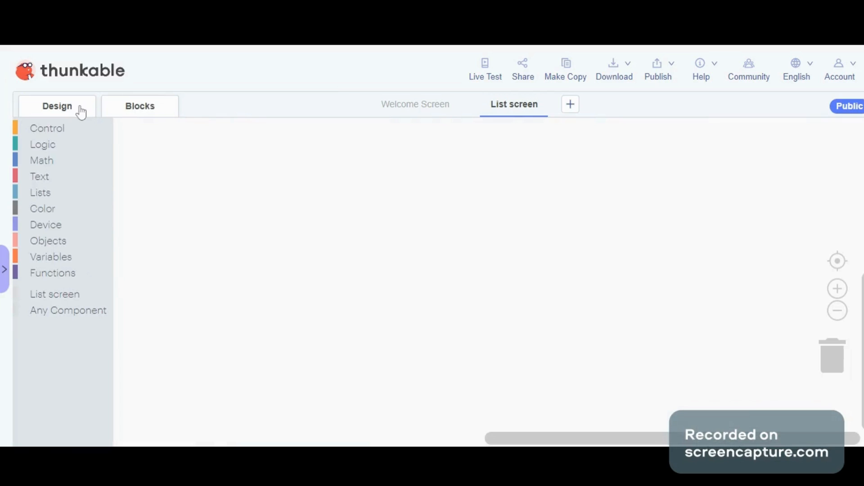
{"action": "left_click", "coordinate": [81, 113]}
{"action": "left_click", "coordinate": [161, 116]}
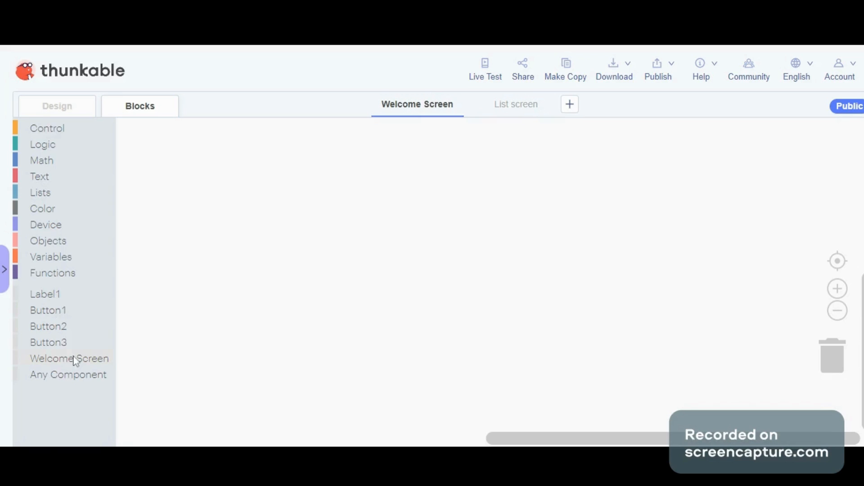
{"action": "left_click", "coordinate": [68, 360]}
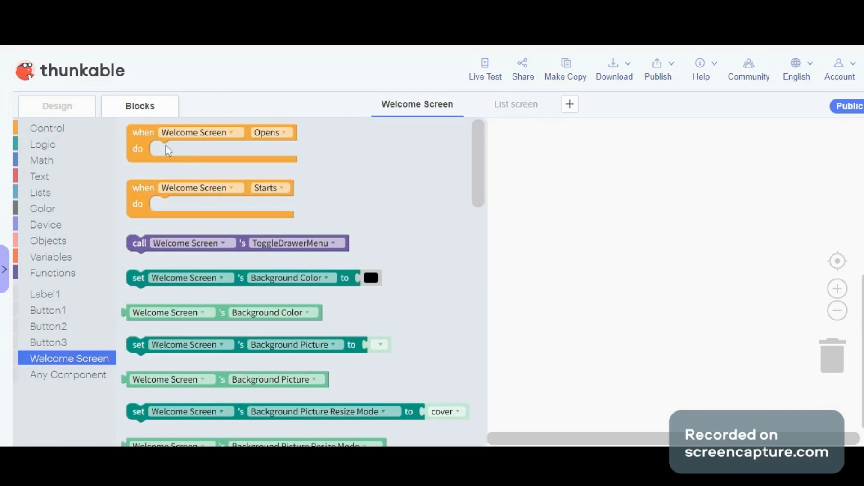
{"action": "left_click_drag", "start_coordinate": [166, 147], "coordinate": [148, 147]}
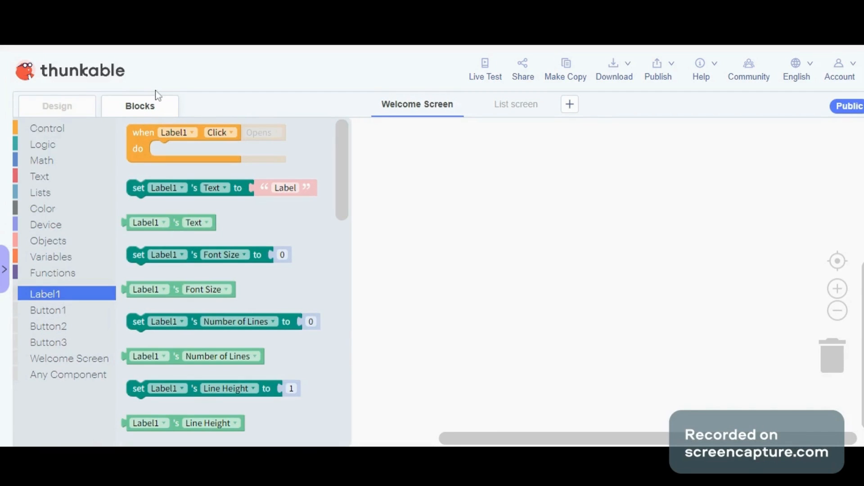
{"action": "left_click_drag", "start_coordinate": [144, 133], "coordinate": [853, 354]}
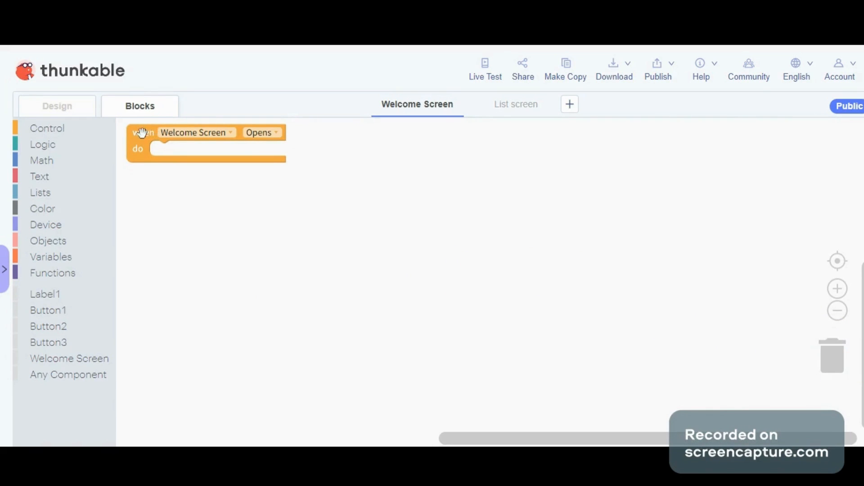
{"action": "left_click_drag", "start_coordinate": [139, 133], "coordinate": [838, 346]}
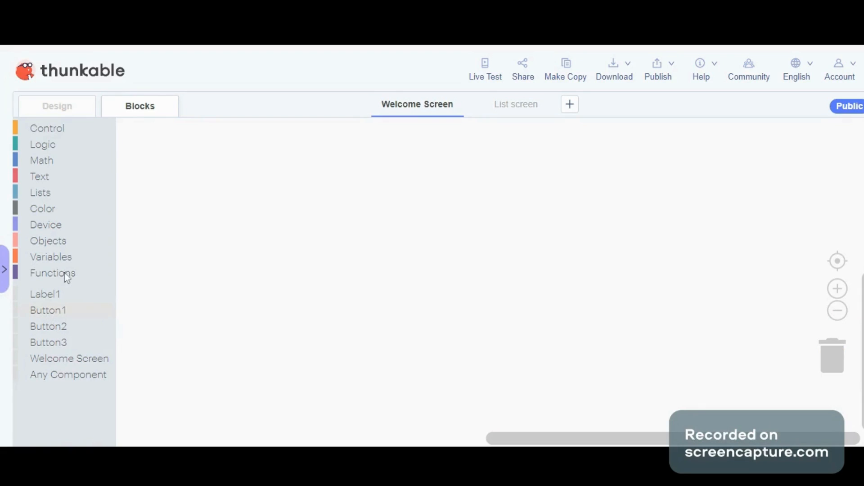
Add a "when Button1 Click" event block to the Welcome Screen's block workspace
{"action": "left_click", "coordinate": [48, 310]}
{"action": "left_click_drag", "start_coordinate": [140, 151], "coordinate": [114, 143]}
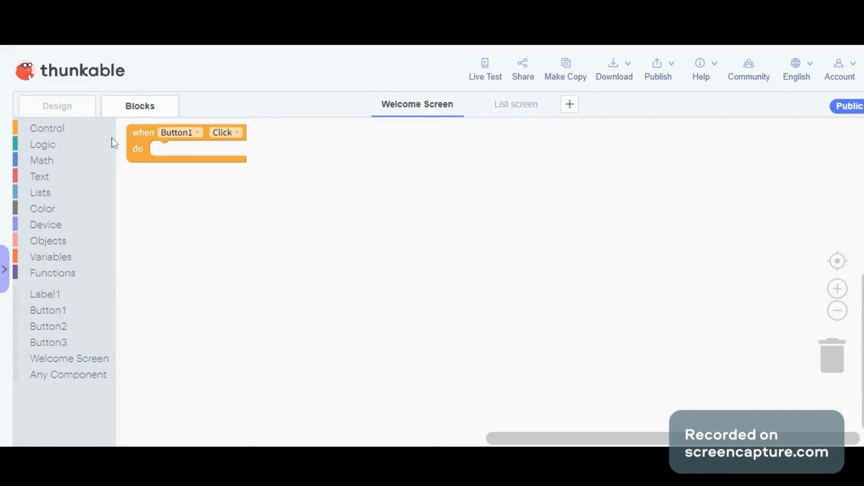
{"action": "left_click", "coordinate": [55, 108]}
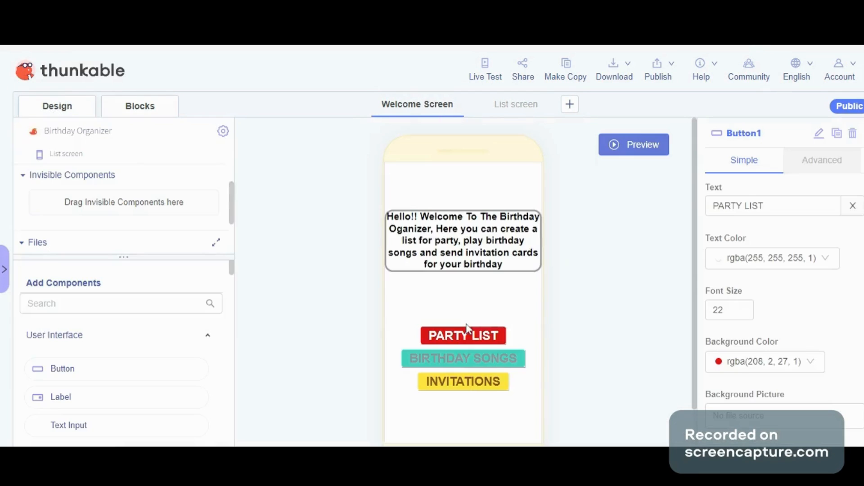
{"action": "left_click", "coordinate": [491, 358]}
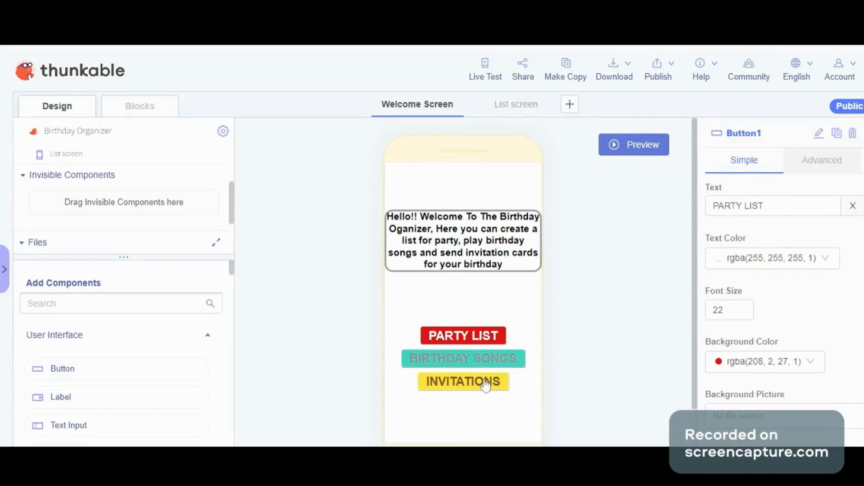
{"action": "left_click", "coordinate": [478, 338]}
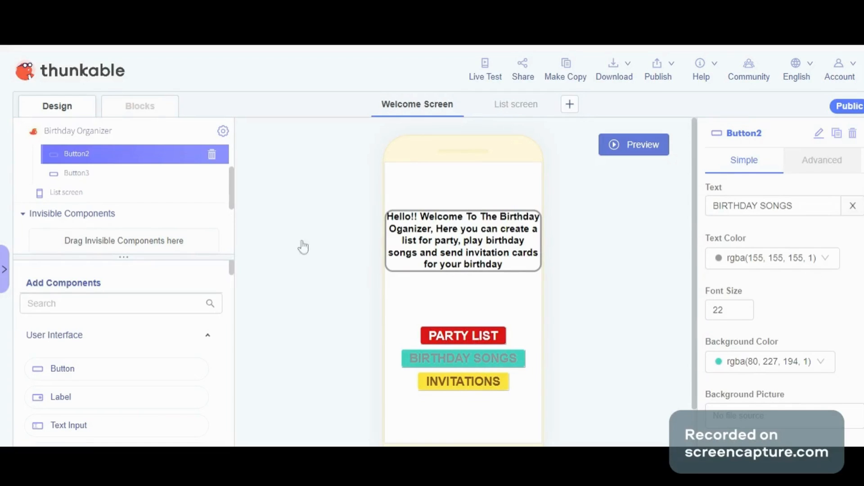
Place a "navigate to" block inside the Button1 click event and set its target to List screen
{"action": "left_click", "coordinate": [153, 109]}
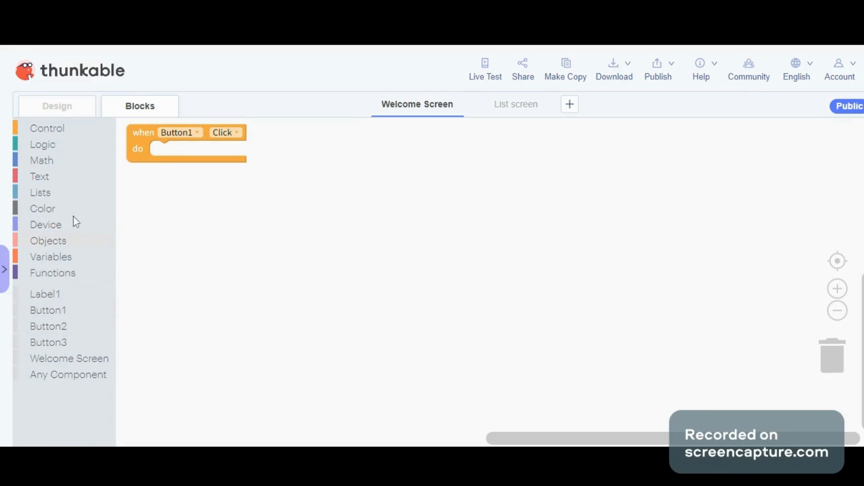
{"action": "left_click", "coordinate": [63, 131]}
{"action": "left_click_drag", "start_coordinate": [137, 139], "coordinate": [241, 162]}
{"action": "left_click", "coordinate": [261, 157]}
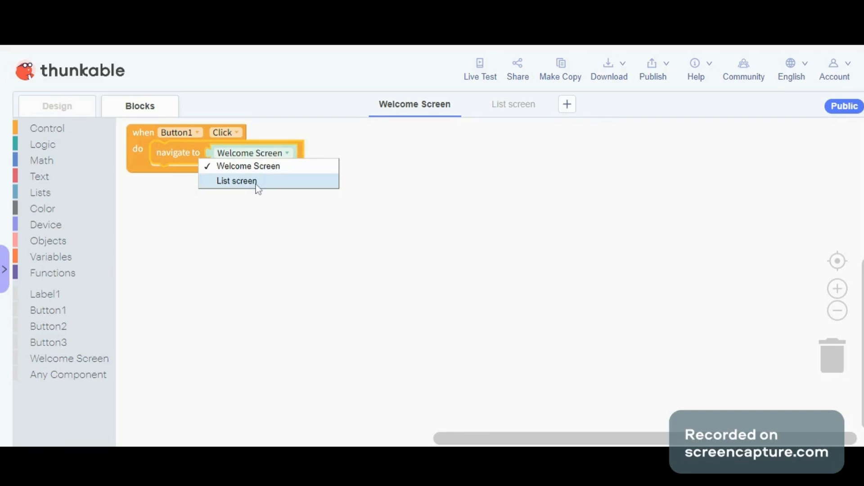
{"action": "left_click", "coordinate": [255, 181]}
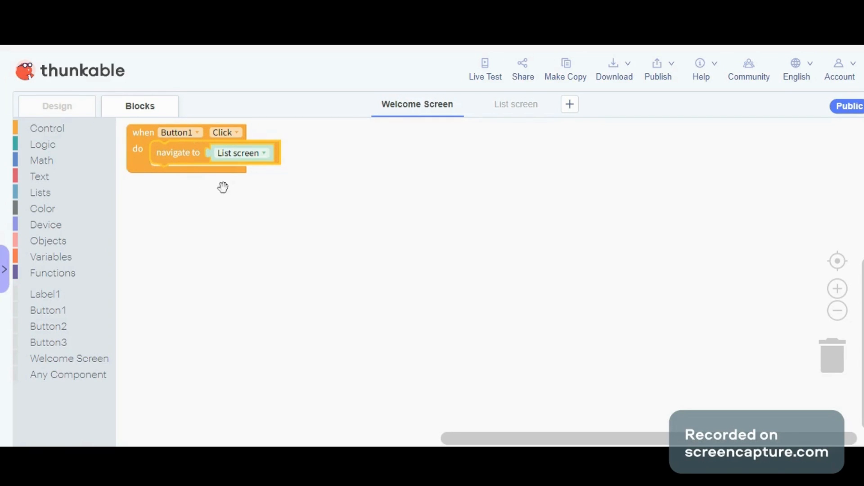
Preview the app, test the PARTY LIST button's navigation, and return to editing
{"action": "left_click", "coordinate": [72, 109]}
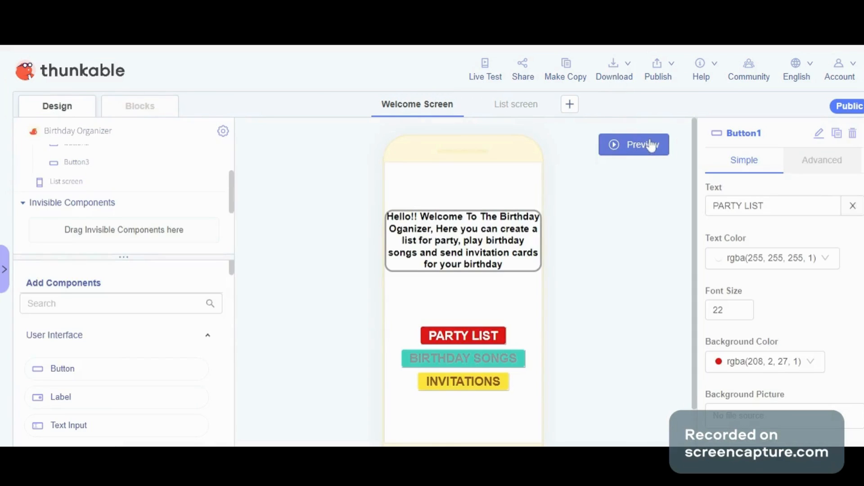
{"action": "left_click", "coordinate": [653, 144]}
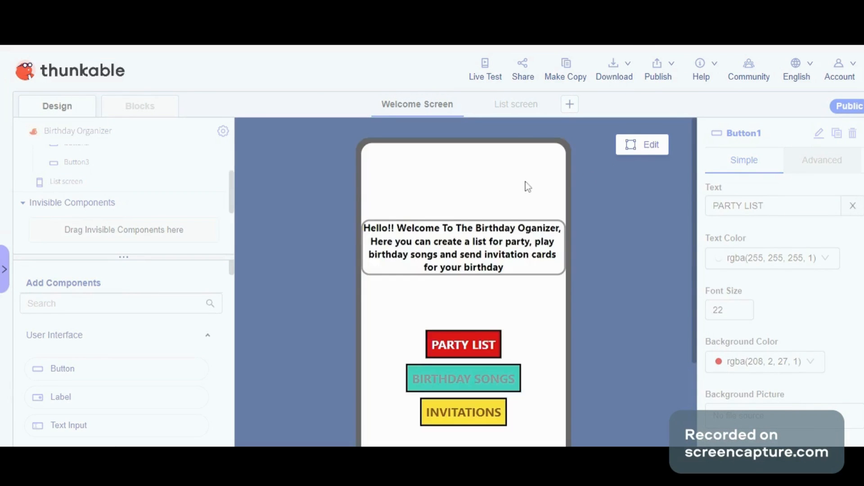
{"action": "scroll", "coordinate": [526, 186], "scroll_direction": "down", "scroll_amount": 2}
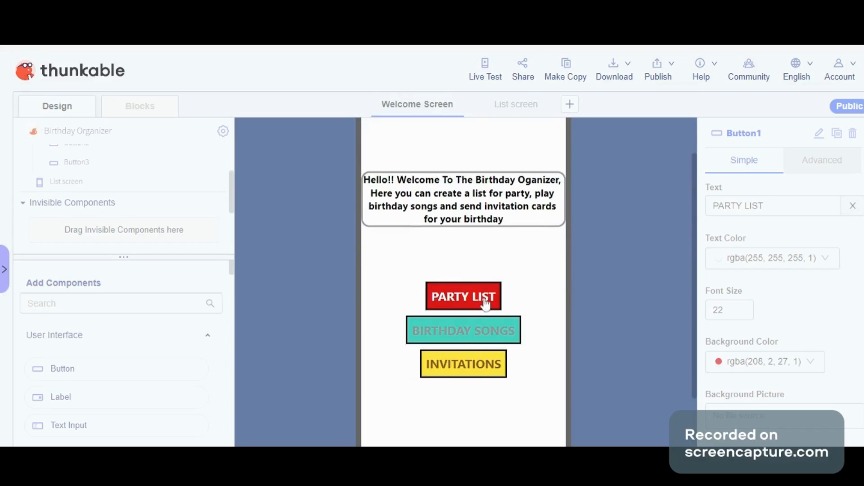
{"action": "left_click", "coordinate": [483, 297]}
{"action": "scroll", "coordinate": [505, 258], "scroll_direction": "up", "scroll_amount": 1}
{"action": "scroll", "coordinate": [505, 258], "scroll_direction": "down", "scroll_amount": 3}
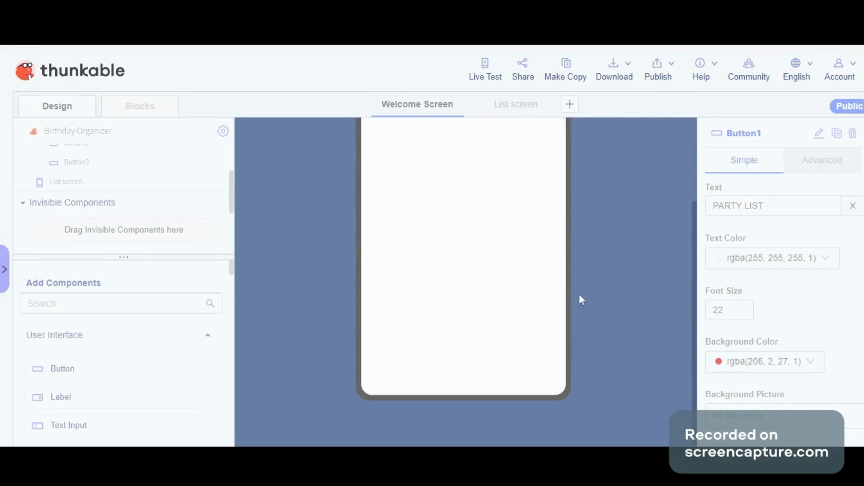
{"action": "scroll", "coordinate": [496, 251], "scroll_direction": "up", "scroll_amount": 3}
{"action": "left_click", "coordinate": [648, 145]}
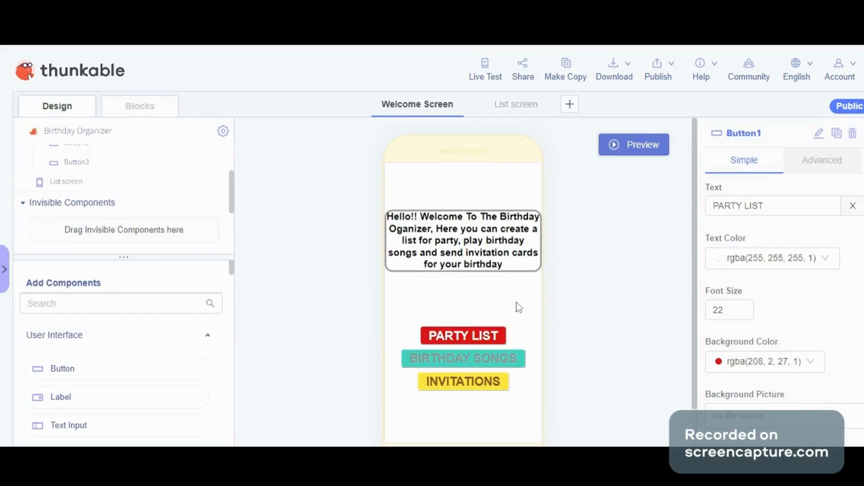
Clear the border color of the PARTY LIST, BIRTHDAY SONGS and INVITATIONS buttons
{"action": "scroll", "coordinate": [803, 261], "scroll_direction": "down", "scroll_amount": 5}
{"action": "scroll", "coordinate": [803, 259], "scroll_direction": "down", "scroll_amount": 10}
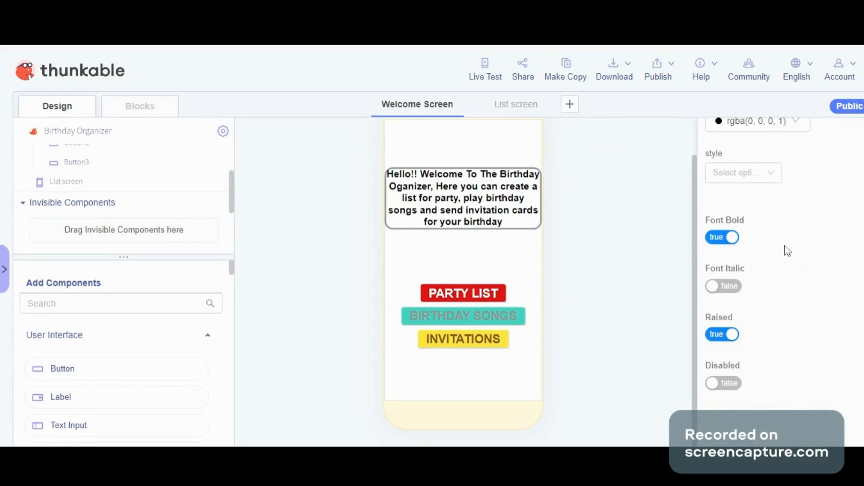
{"action": "scroll", "coordinate": [765, 230], "scroll_direction": "up", "scroll_amount": 4}
{"action": "left_click", "coordinate": [727, 263]}
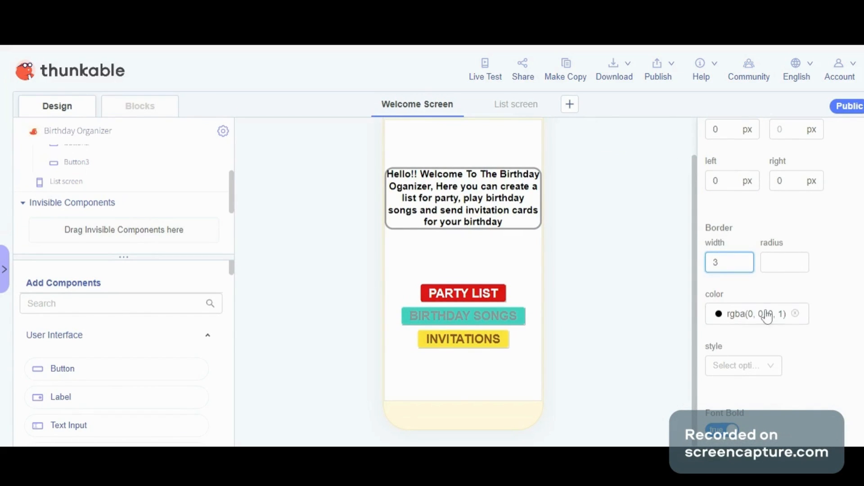
{"action": "left_click", "coordinate": [796, 315]}
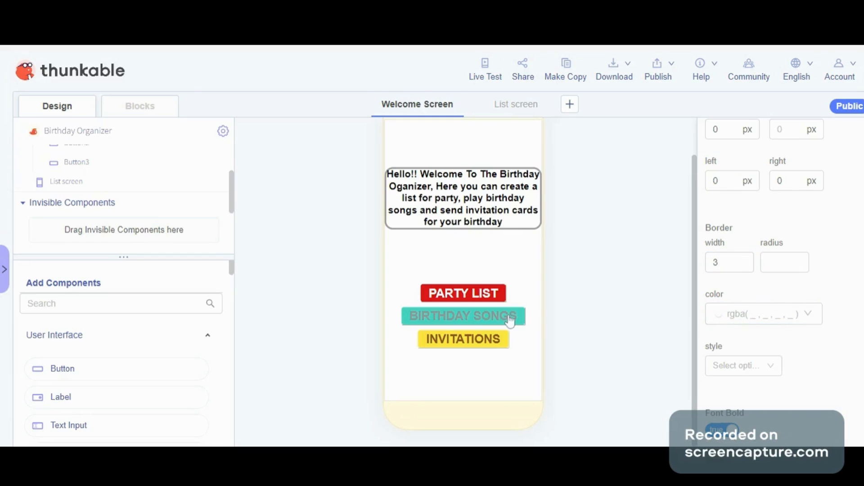
{"action": "left_click", "coordinate": [809, 316]}
{"action": "left_click", "coordinate": [797, 315]}
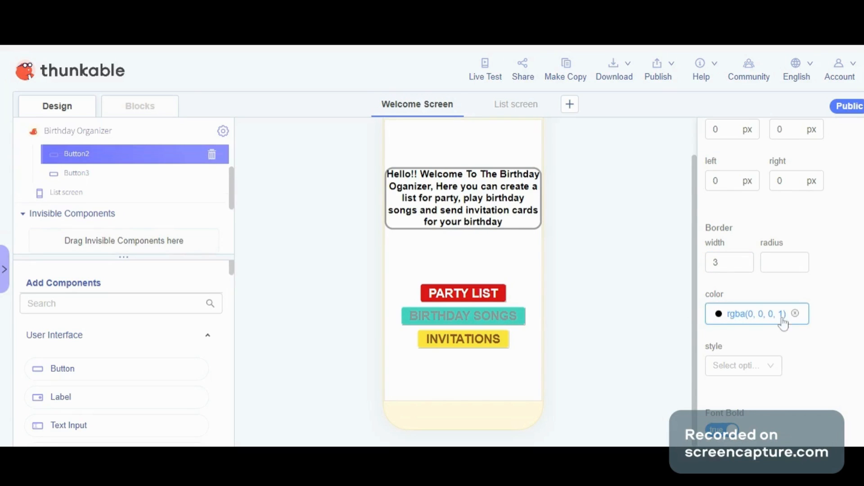
{"action": "left_click", "coordinate": [808, 316]}
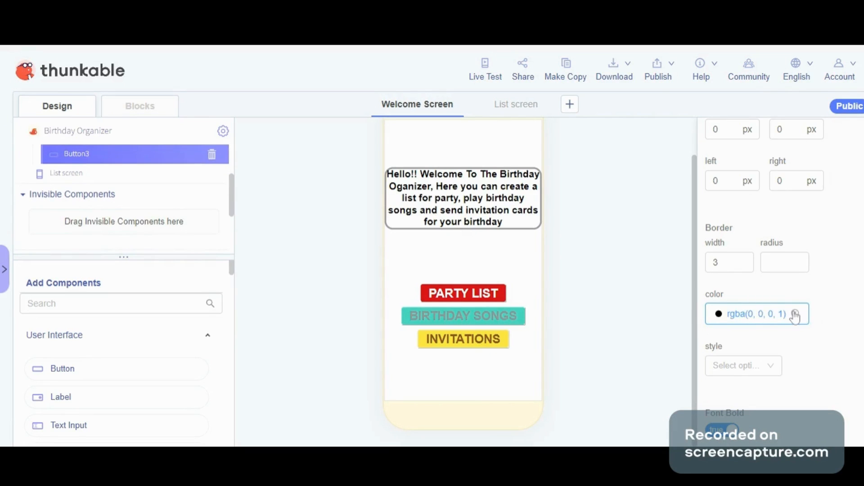
{"action": "left_click", "coordinate": [795, 315]}
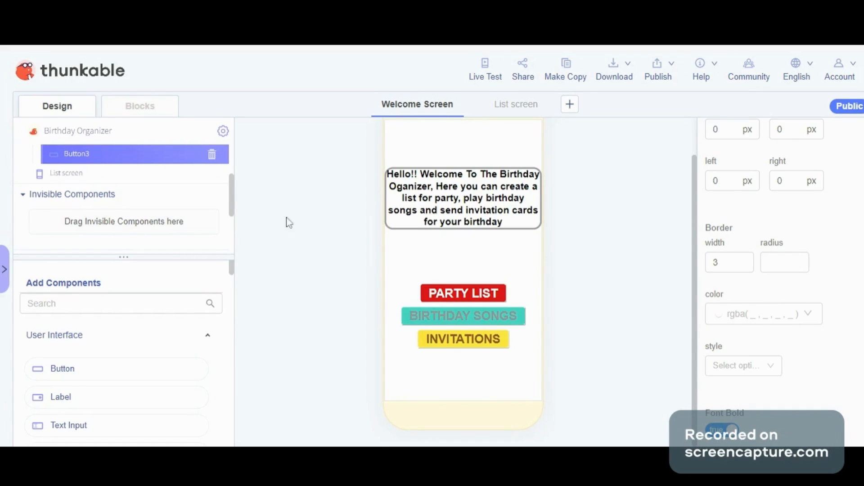
{"action": "left_click", "coordinate": [3, 271]}
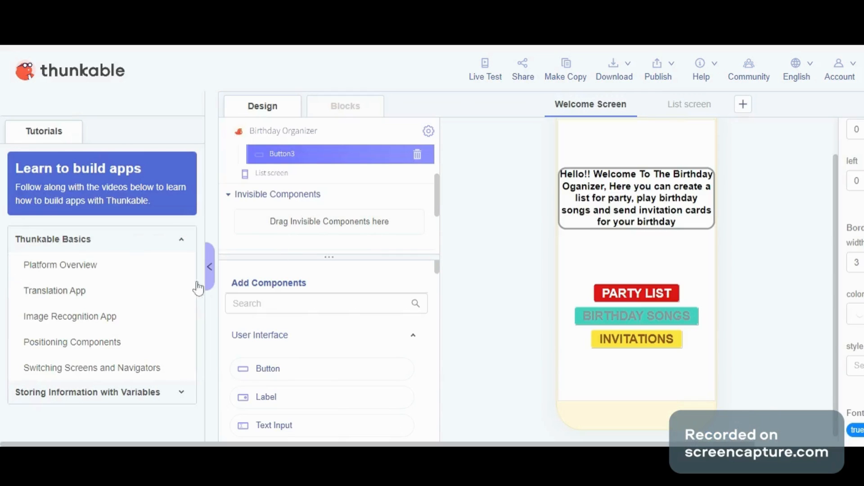
{"action": "left_click", "coordinate": [209, 270]}
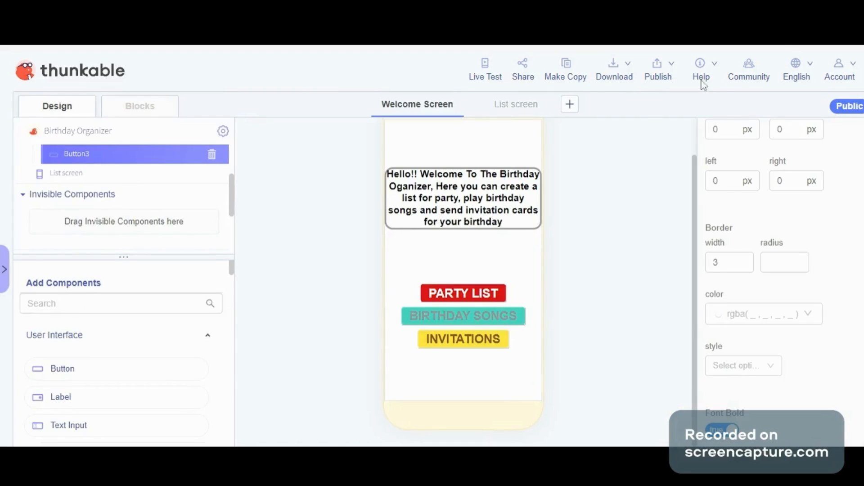